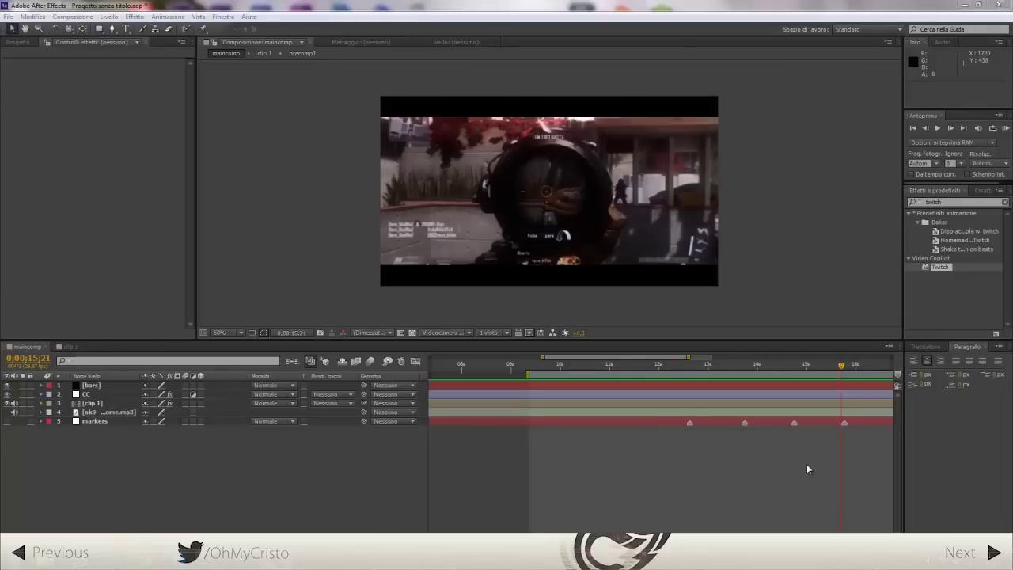
Show 0–30 s in the timeline, go to about 10 s and RAM-preview the tracked SWAG RAID FFA text
drag(688, 357, 890, 358)
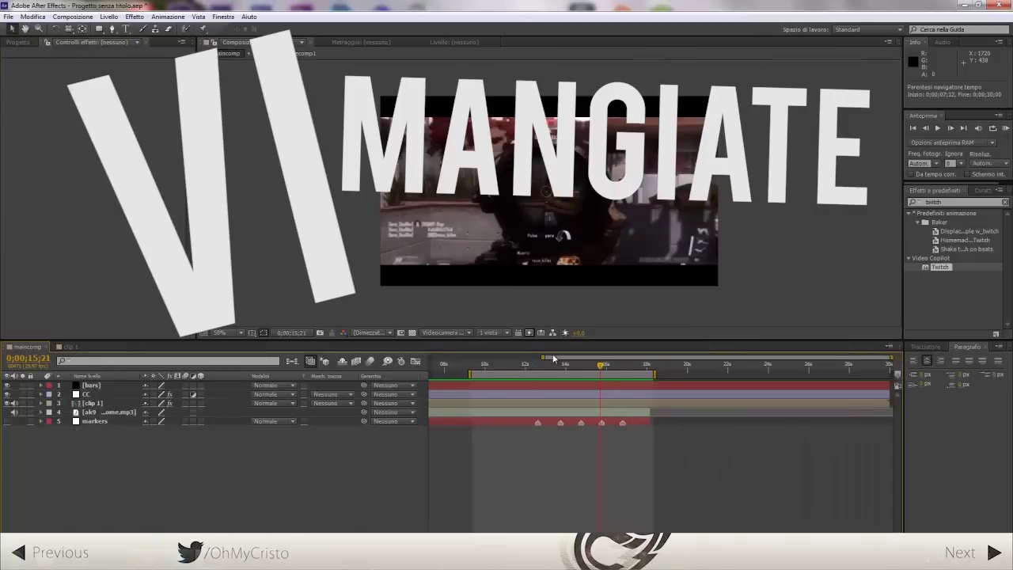
drag(546, 358, 404, 356)
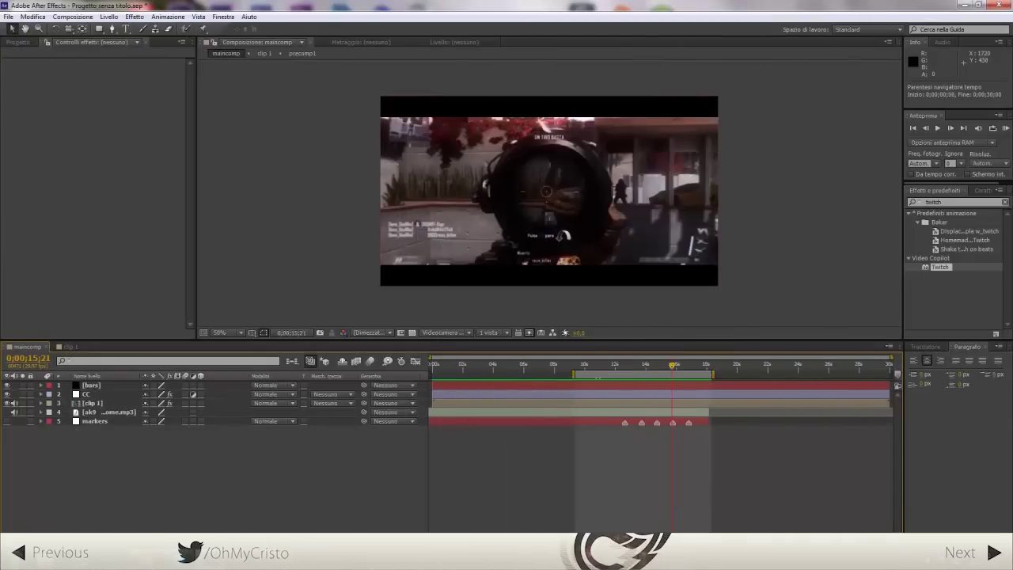
click(588, 366)
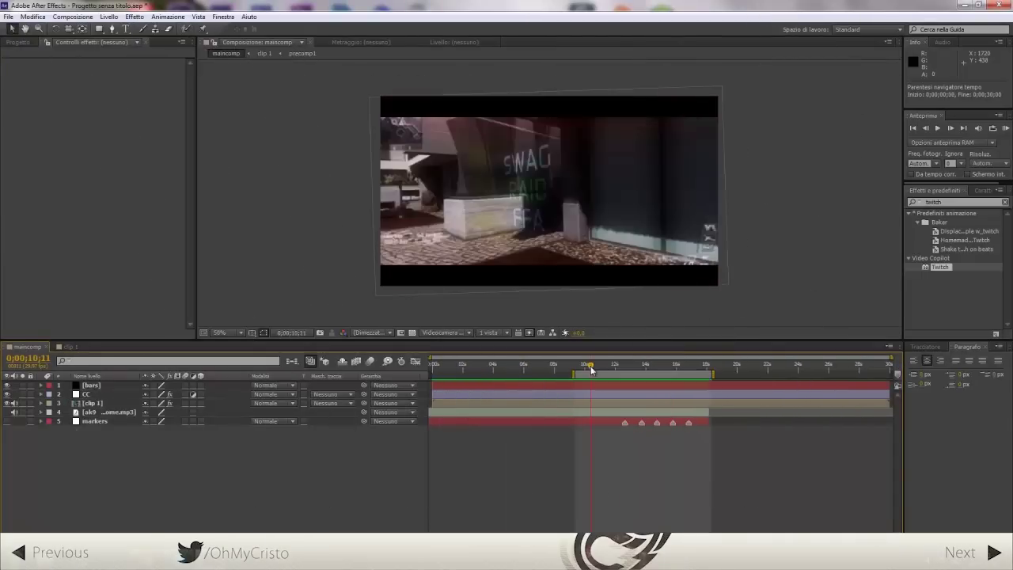
drag(587, 369, 600, 371)
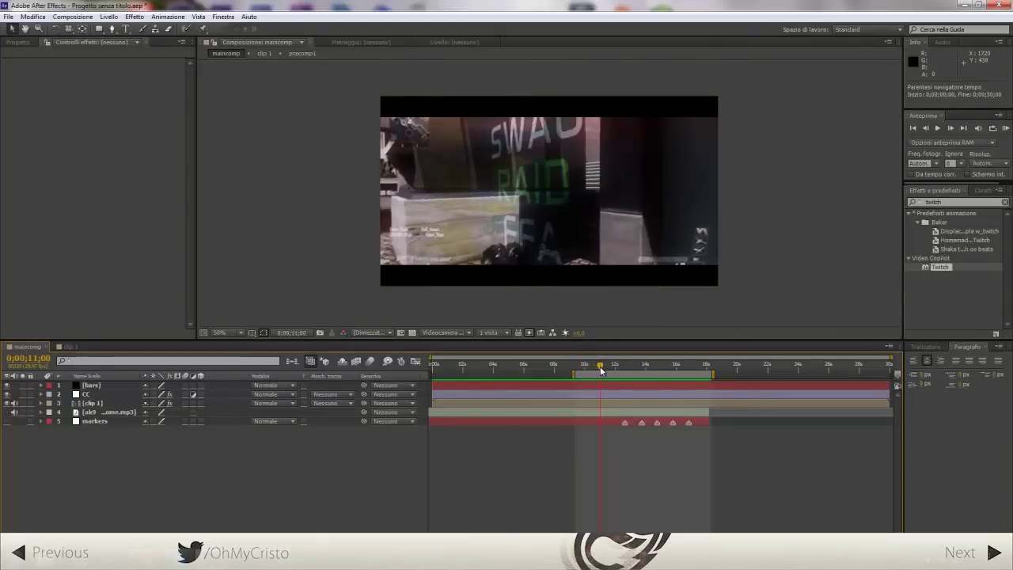
click(1006, 130)
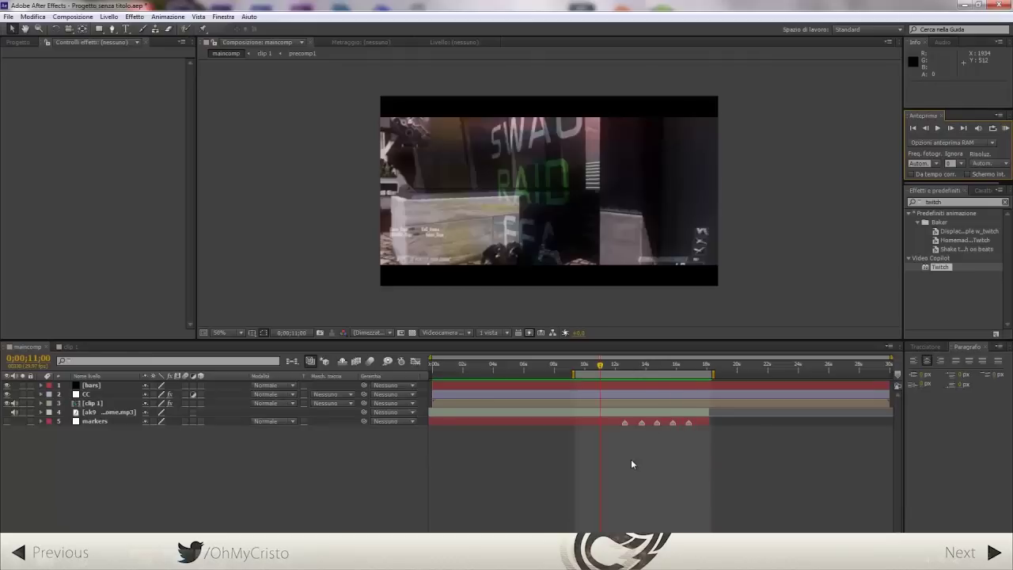
click(644, 369)
Open the clip 1 precomp and scrub between 10 and 14 seconds through the text section
drag(643, 369, 623, 369)
click(624, 403)
double_click(624, 403)
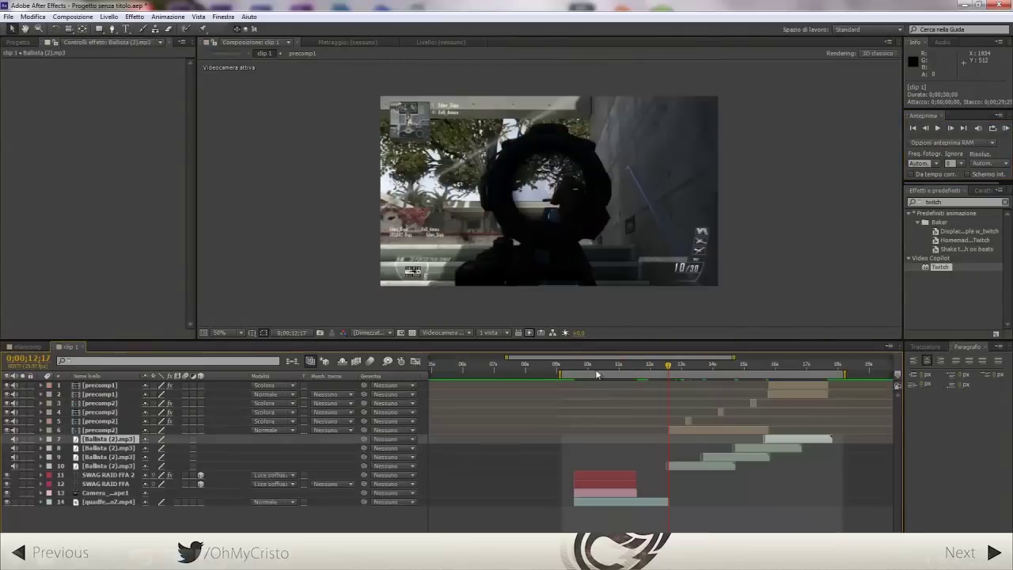
click(595, 367)
mouse_move(594, 366)
mouse_down()
mouse_move(605, 358)
mouse_move(784, 369)
mouse_up()
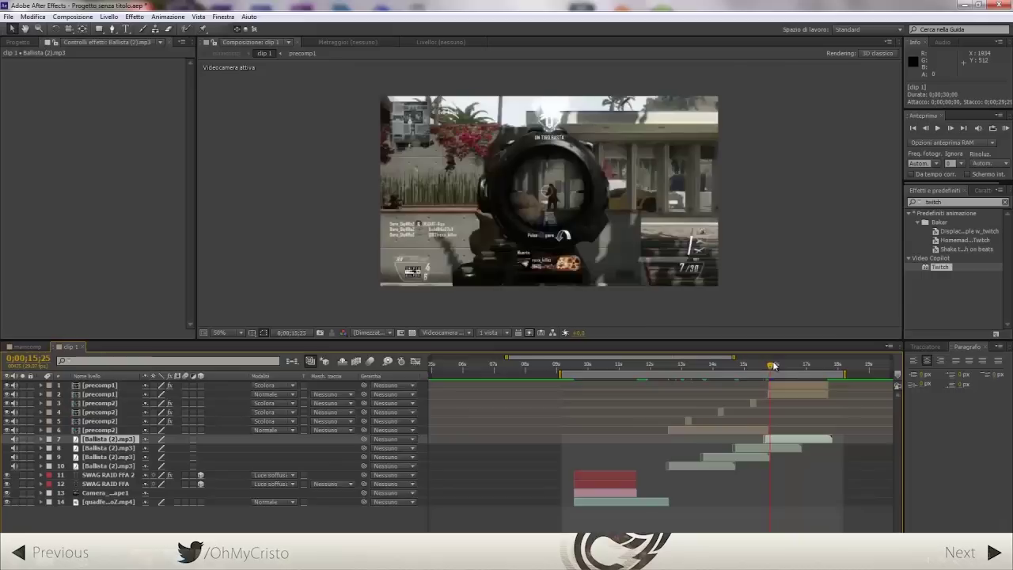
mouse_move(782, 373)
mouse_down()
mouse_move(727, 367)
mouse_move(782, 366)
mouse_move(606, 392)
mouse_move(583, 366)
mouse_up()
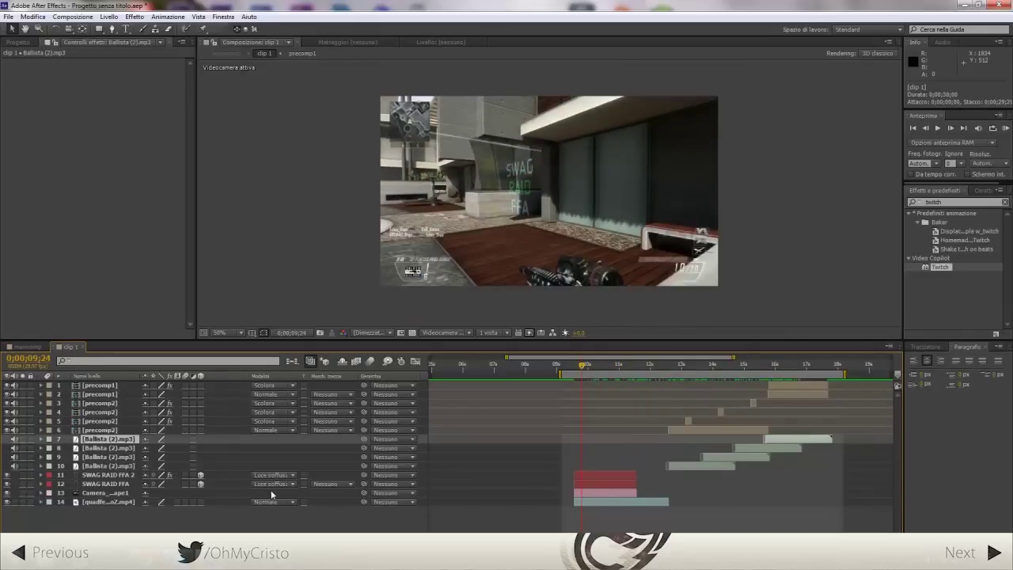
click(53, 18)
Create a new 1280×720 composition named swag1
click(67, 30)
text(swag1)
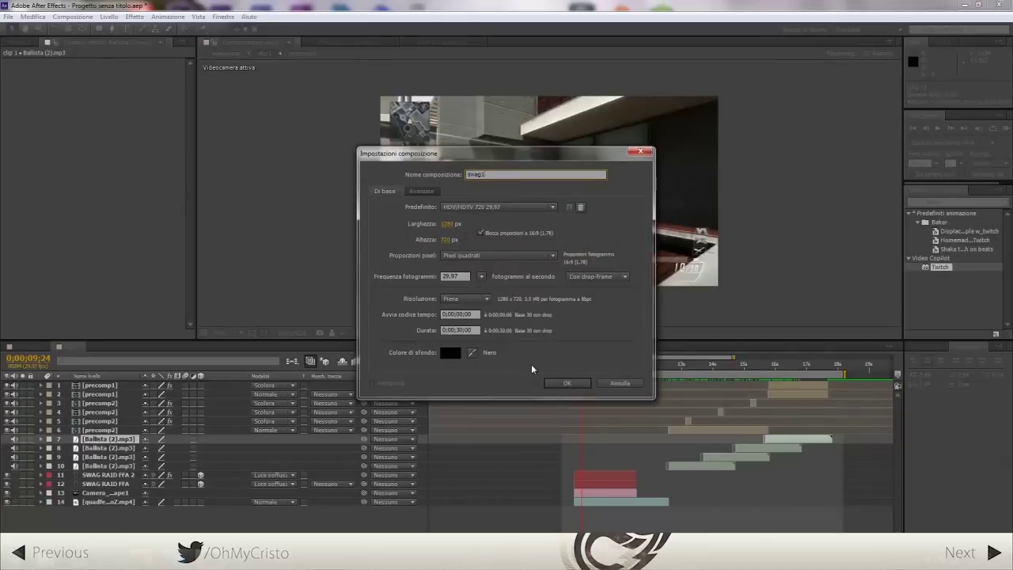
click(555, 382)
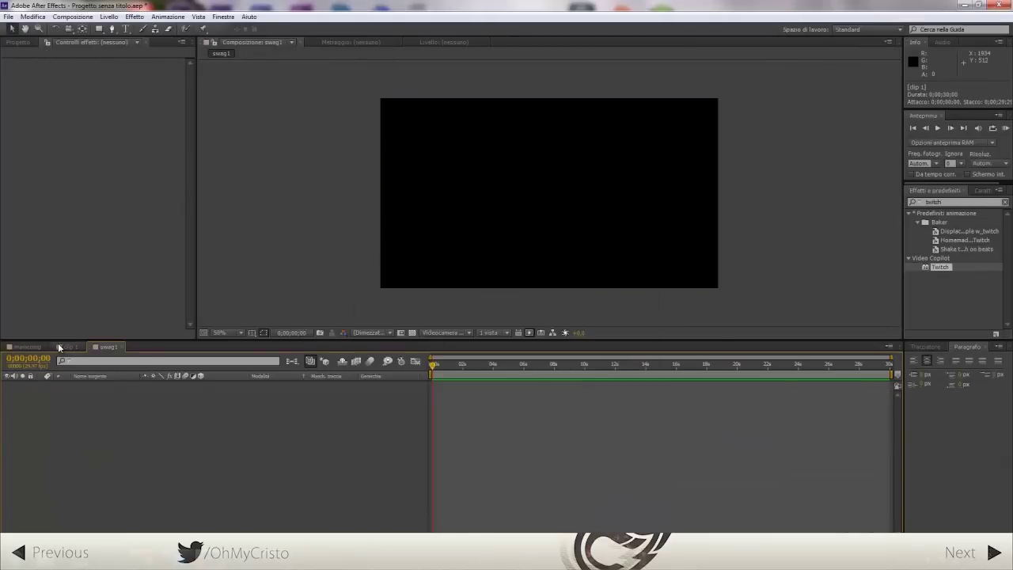
Paste all 14 clip 1 layers into swag1, undo the accidental deletion in clip 1, select swag1
click(60, 347)
click(109, 502)
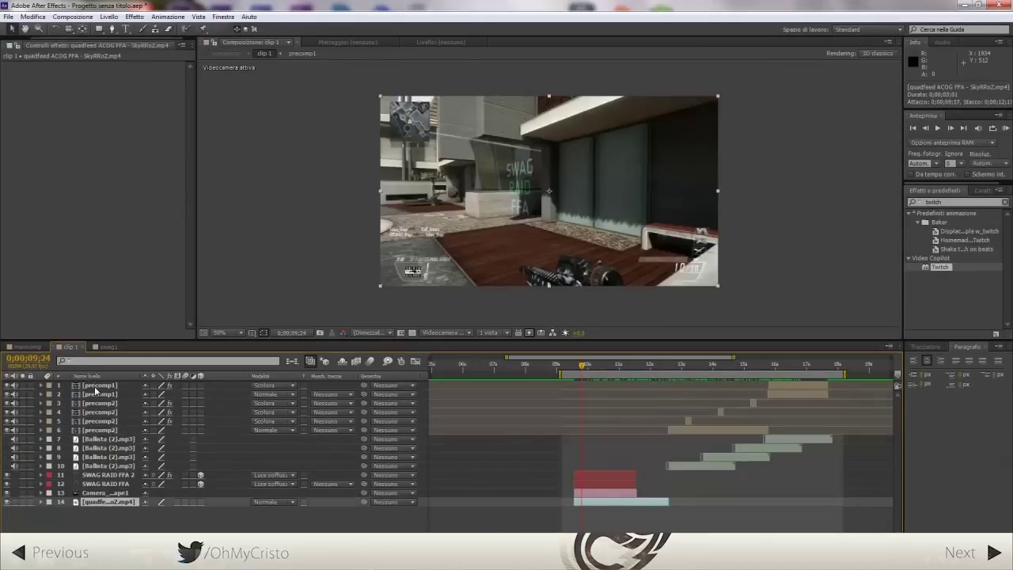
key(ctrl+a)
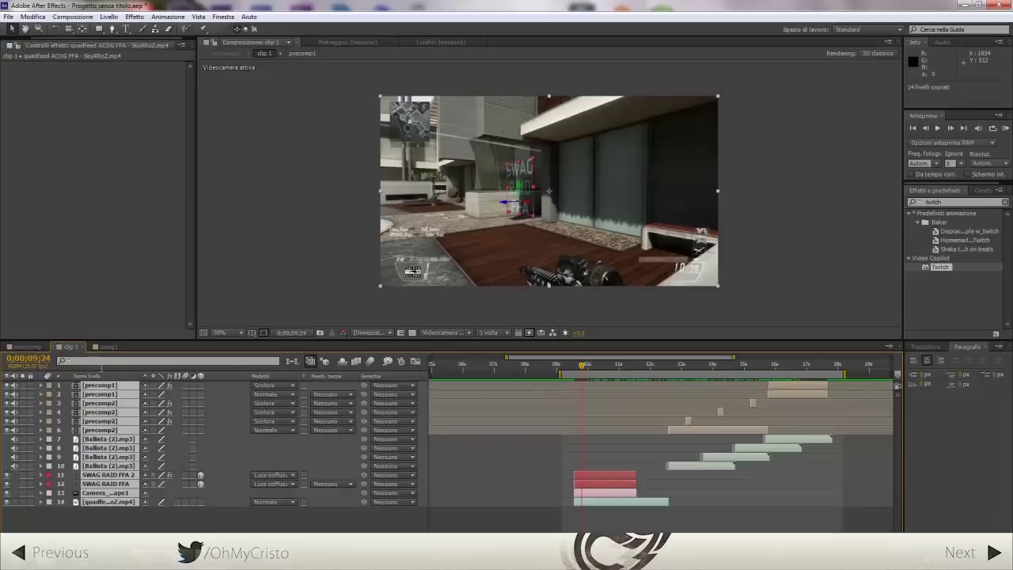
click(109, 347)
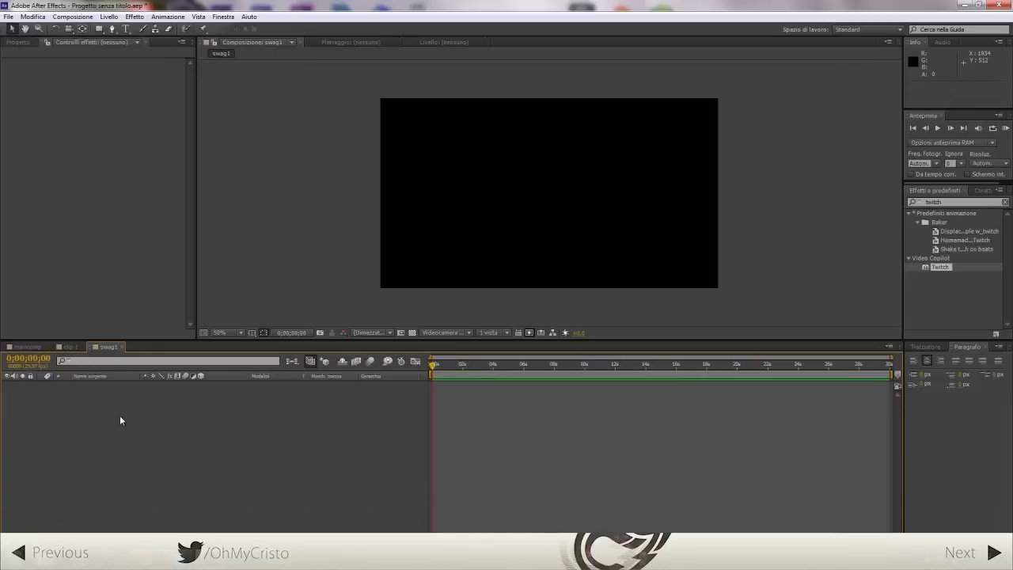
key(ctrl+v)
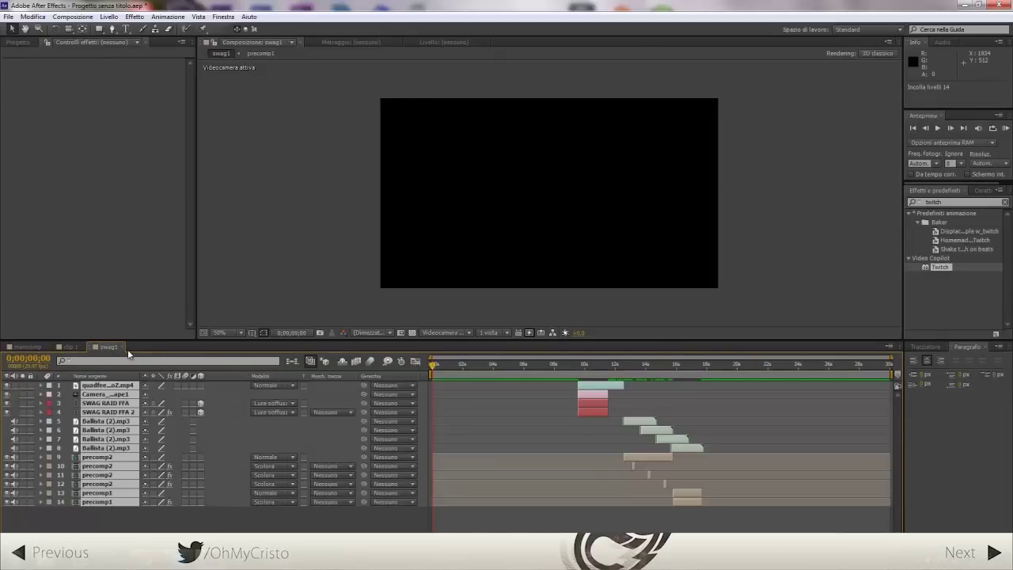
click(123, 347)
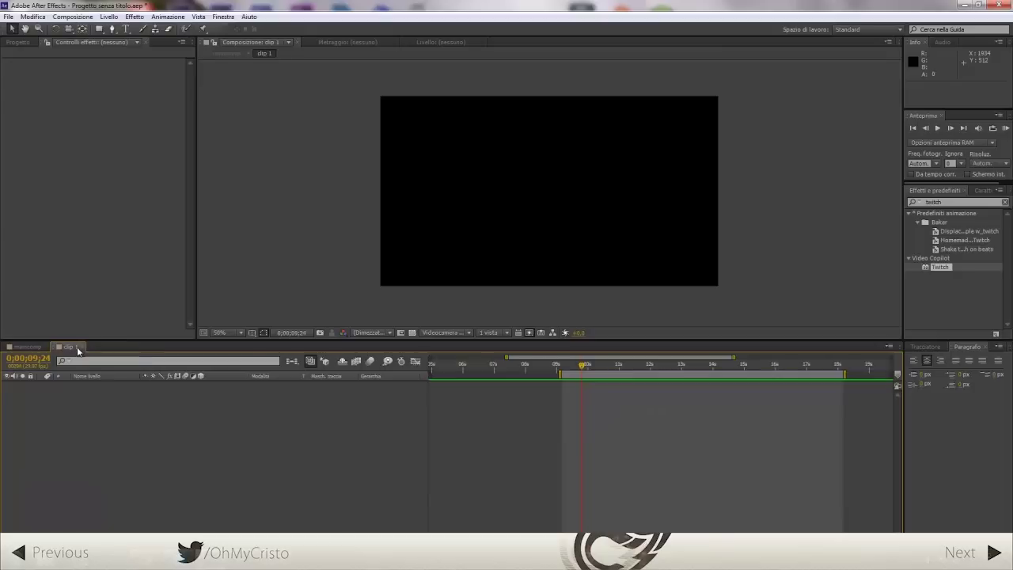
key(ctrl+z)
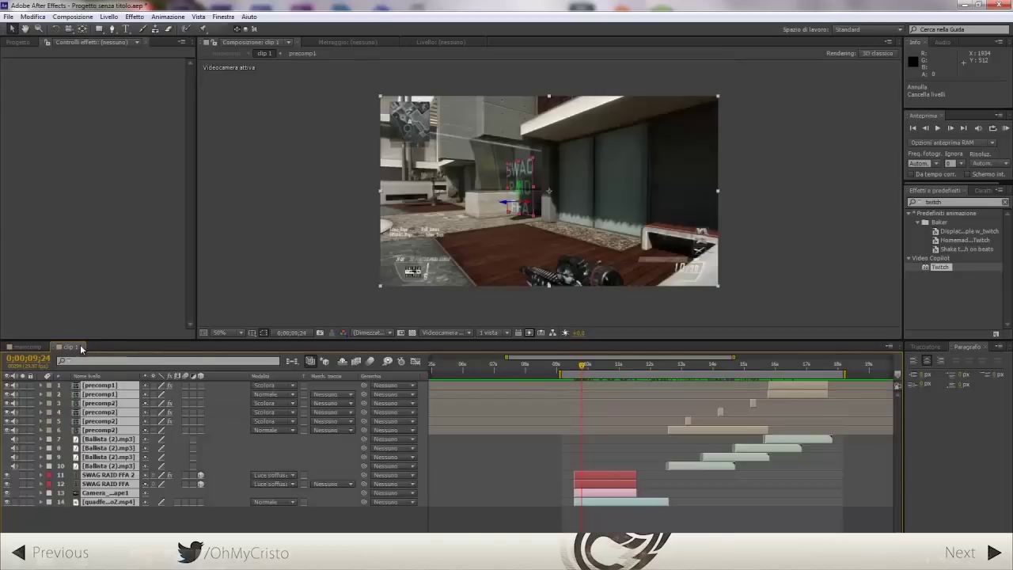
click(113, 510)
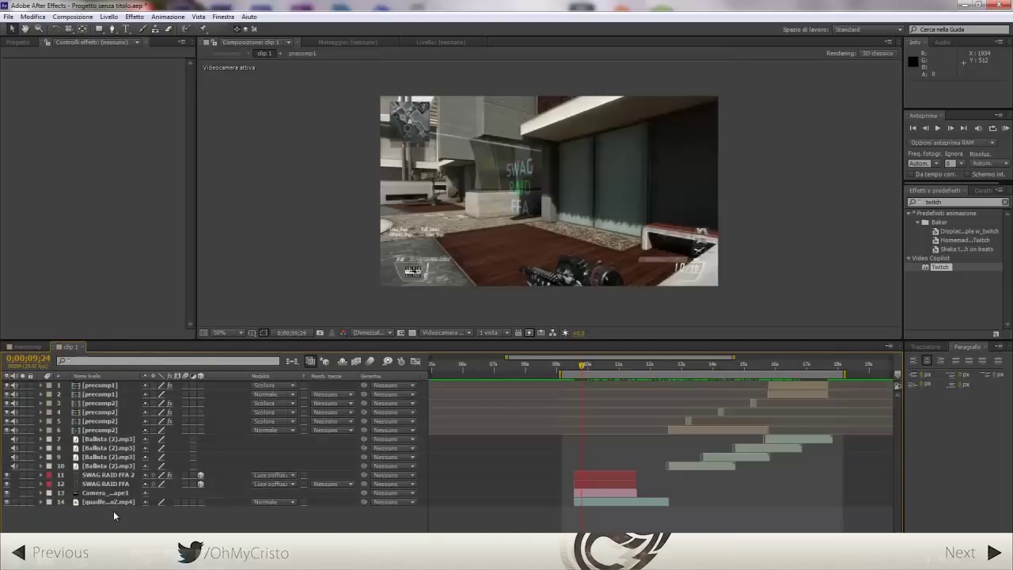
drag(584, 366, 586, 365)
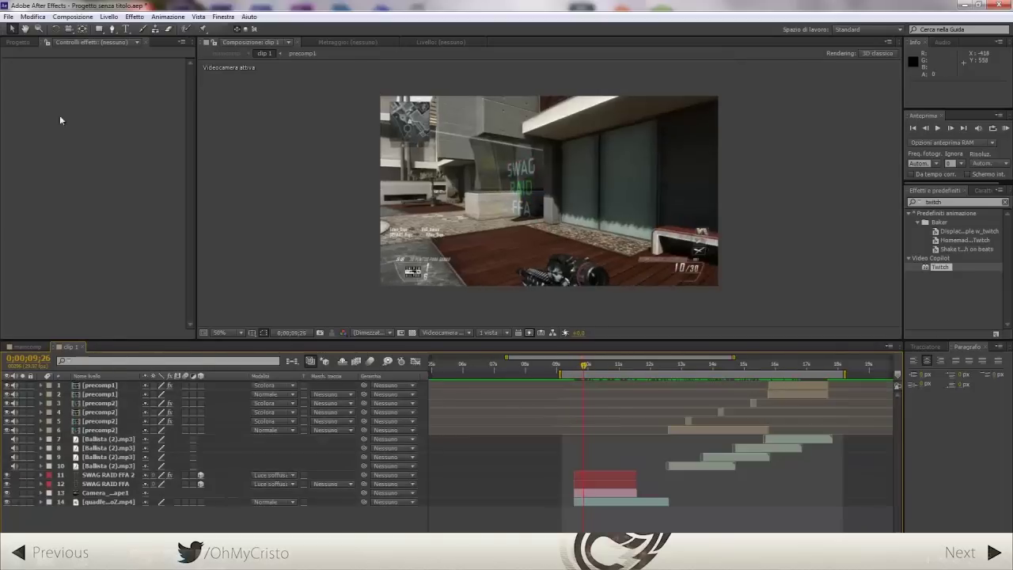
click(17, 42)
click(24, 135)
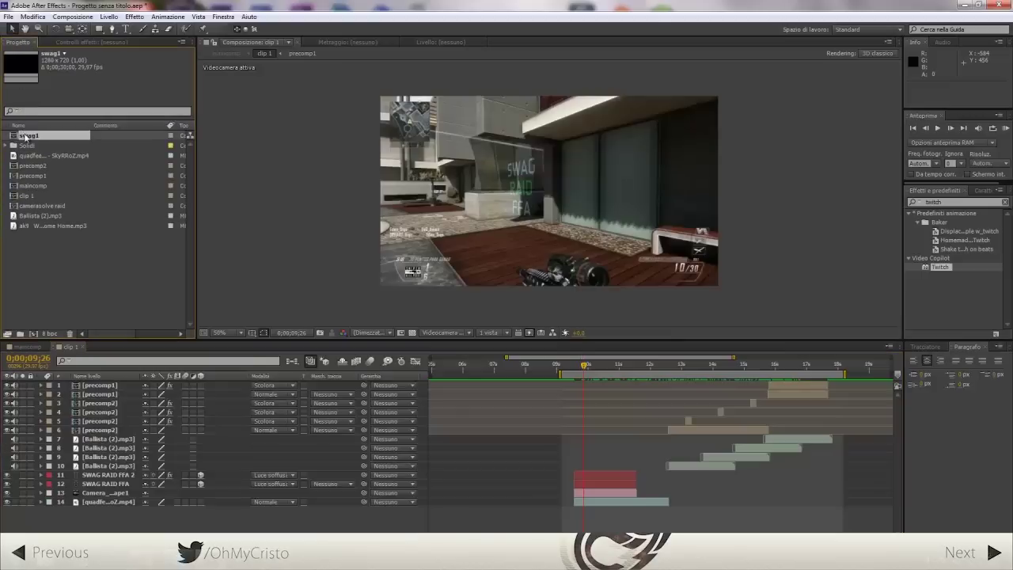
Delete the swag1 composition from the project
double_click(25, 136)
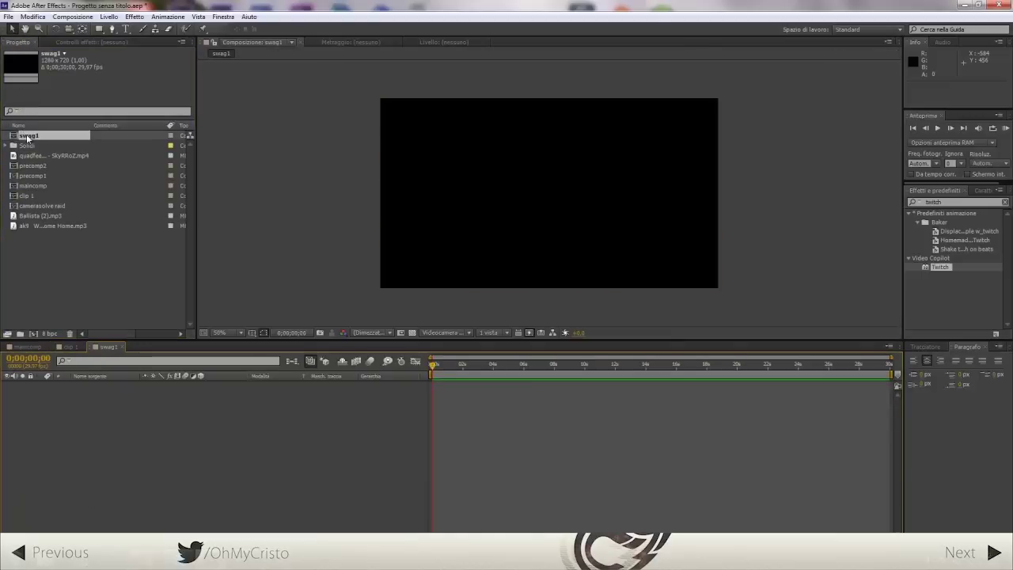
key(Delete)
click(35, 158)
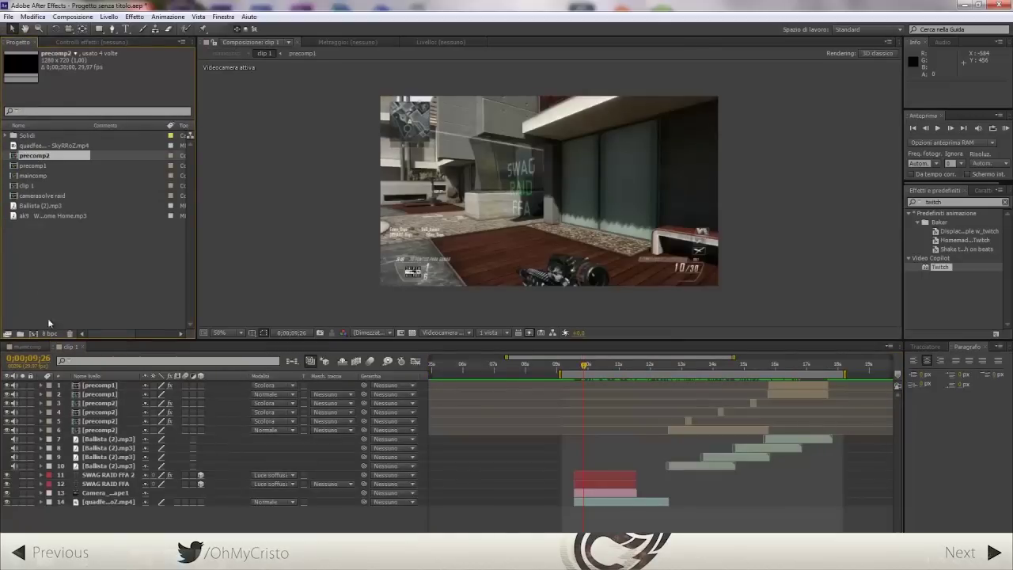
Duplicate clip 1 as clip 2 and open it
right_click(28, 188)
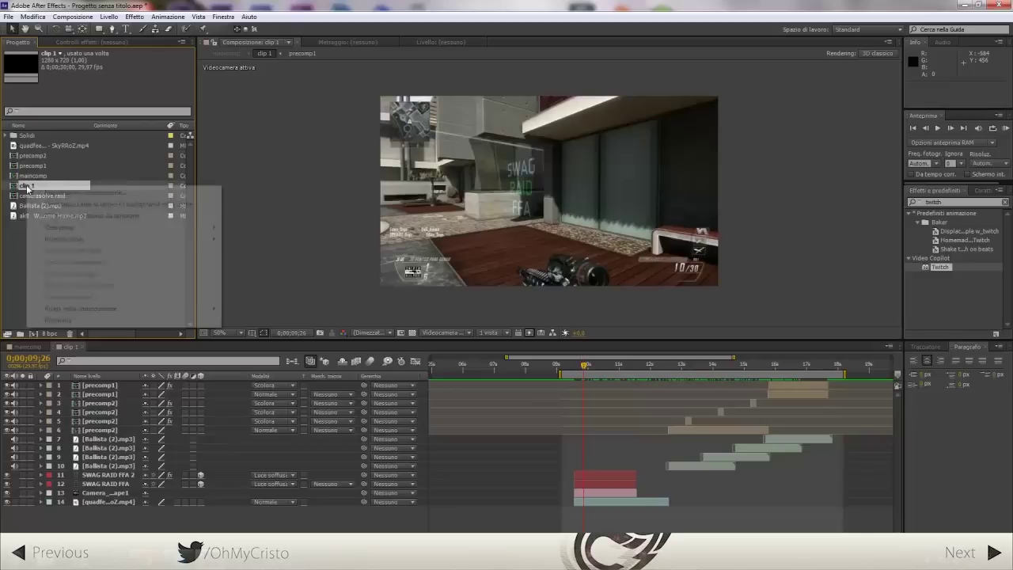
click(27, 185)
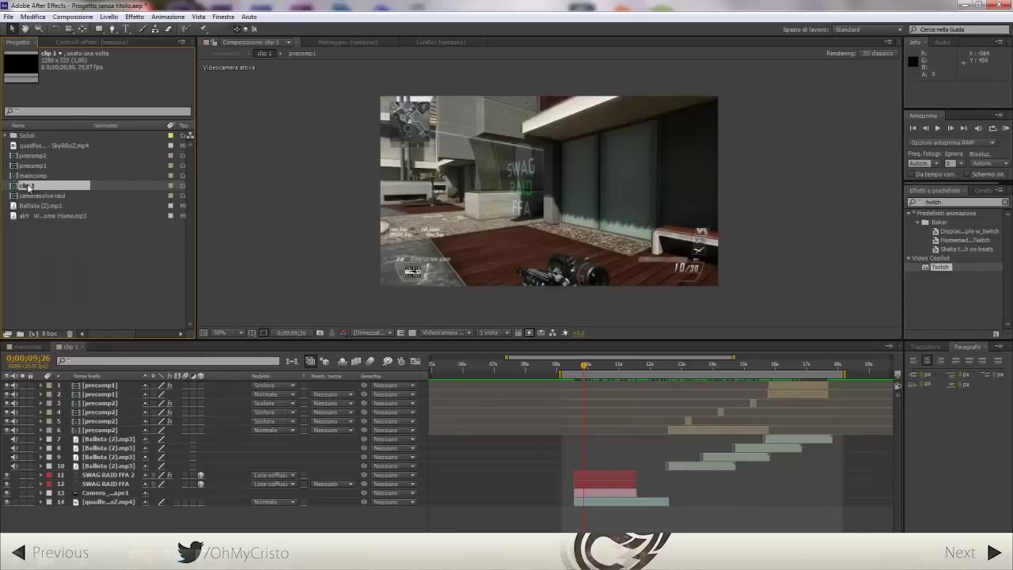
key(ctrl+d)
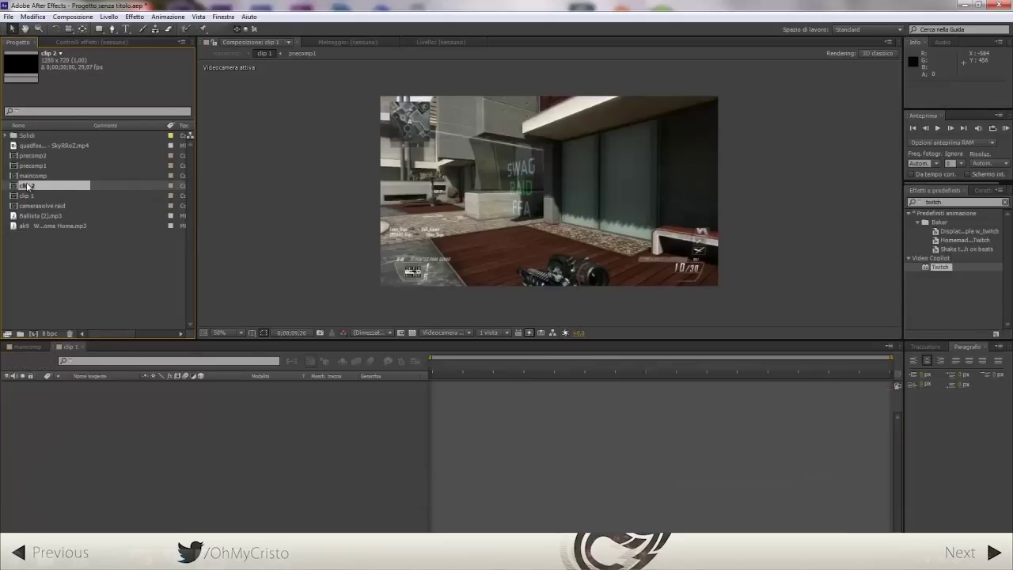
double_click(28, 185)
Delete both SWAG RAID FFA text layers and the camera from clip 2
click(609, 480)
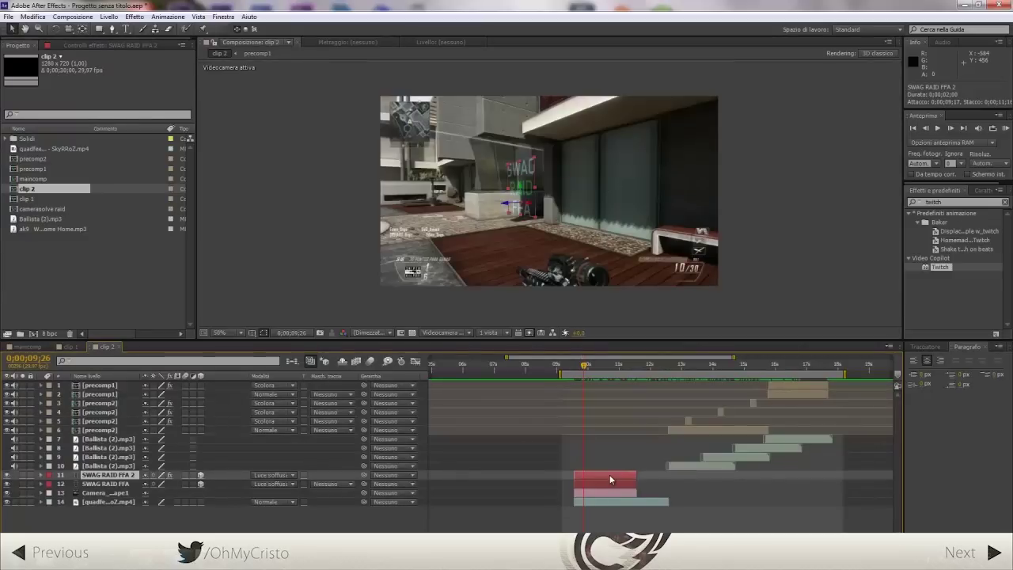
key(Delete)
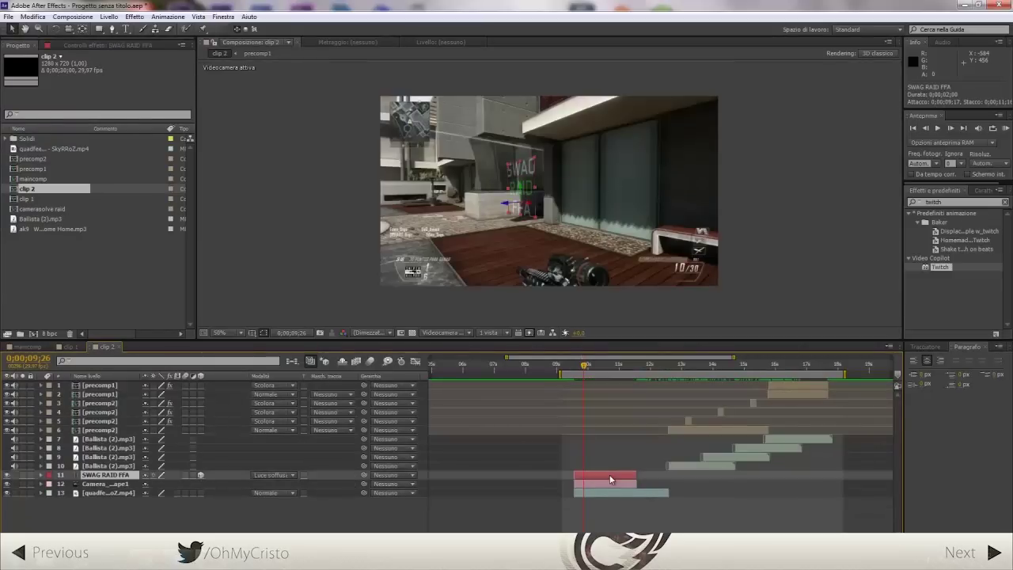
key(Delete)
click(610, 474)
key(Delete)
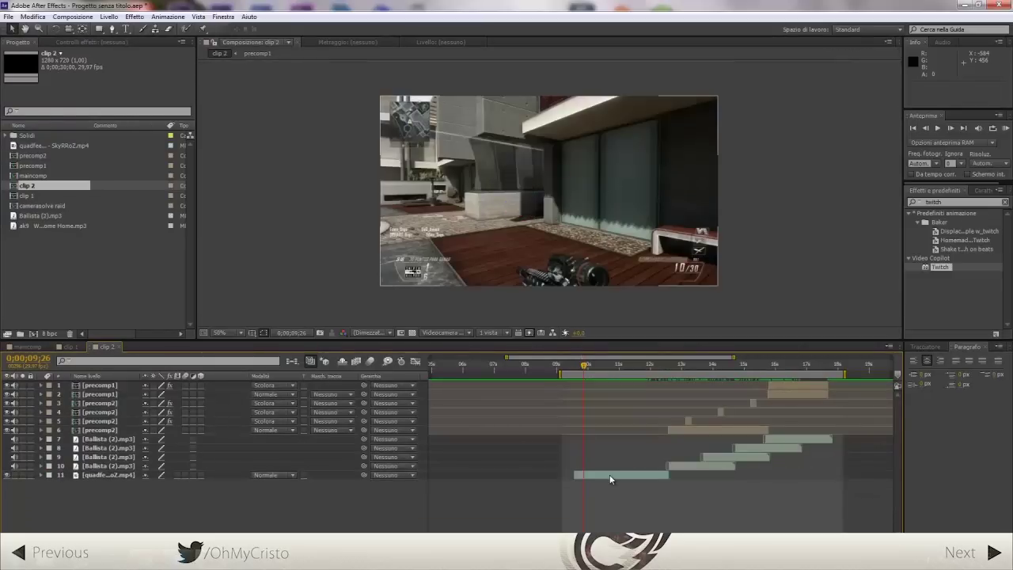
drag(584, 365, 641, 370)
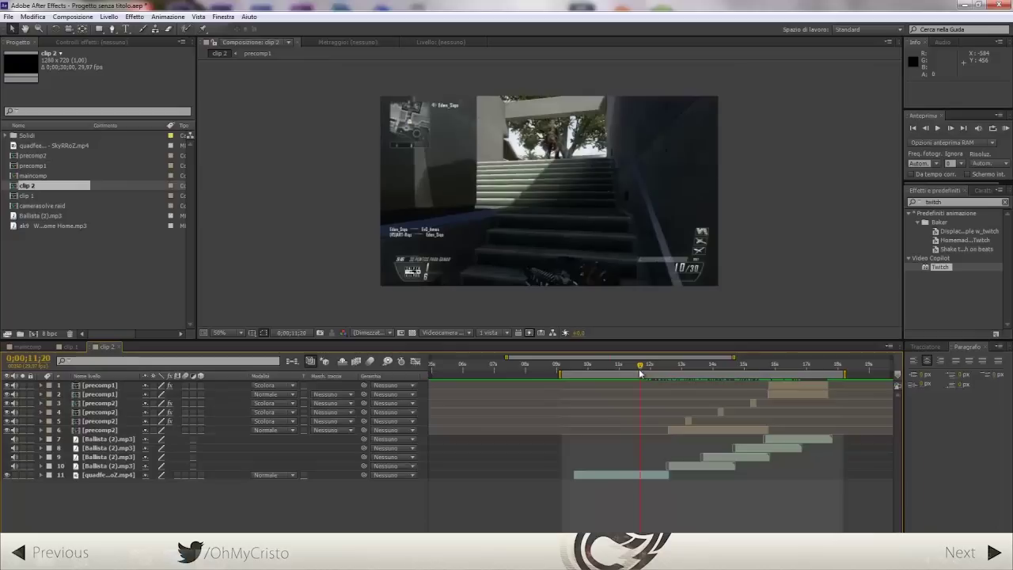
click(617, 475)
Inspect clip 2's footage layer and precomp2 between roughly 10 and 14 seconds
click(41, 475)
click(590, 366)
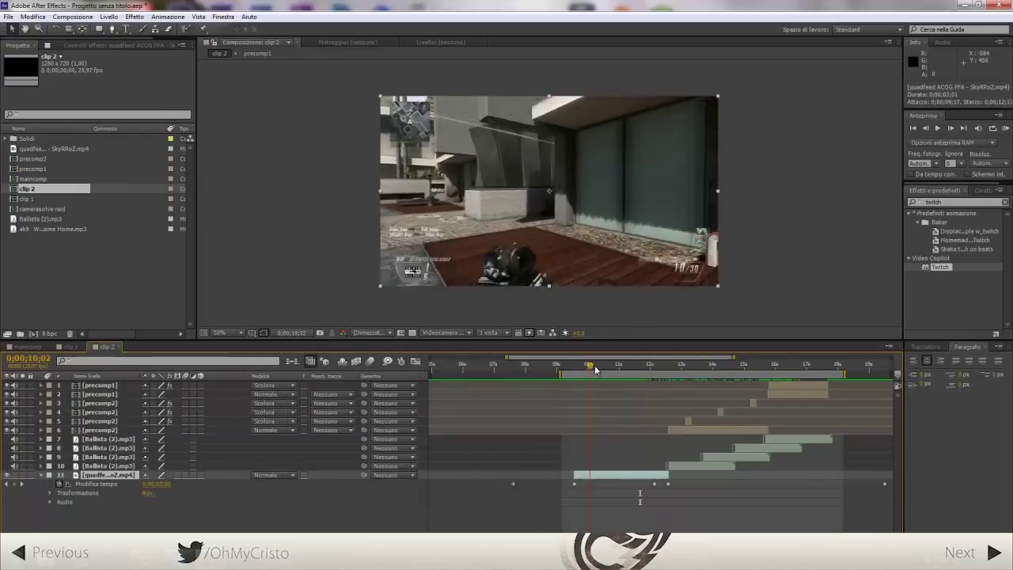
drag(595, 369, 657, 368)
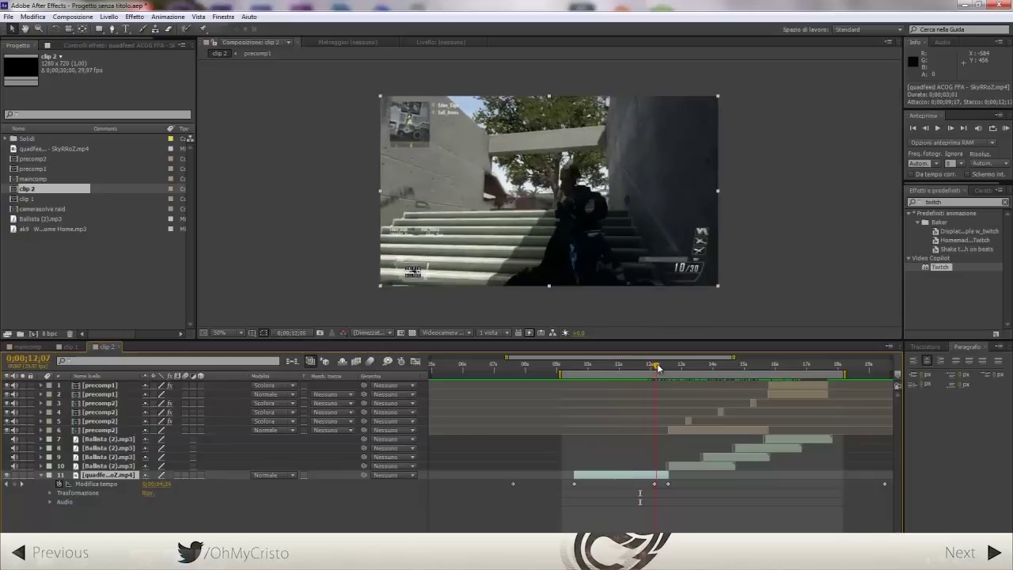
drag(655, 368, 745, 368)
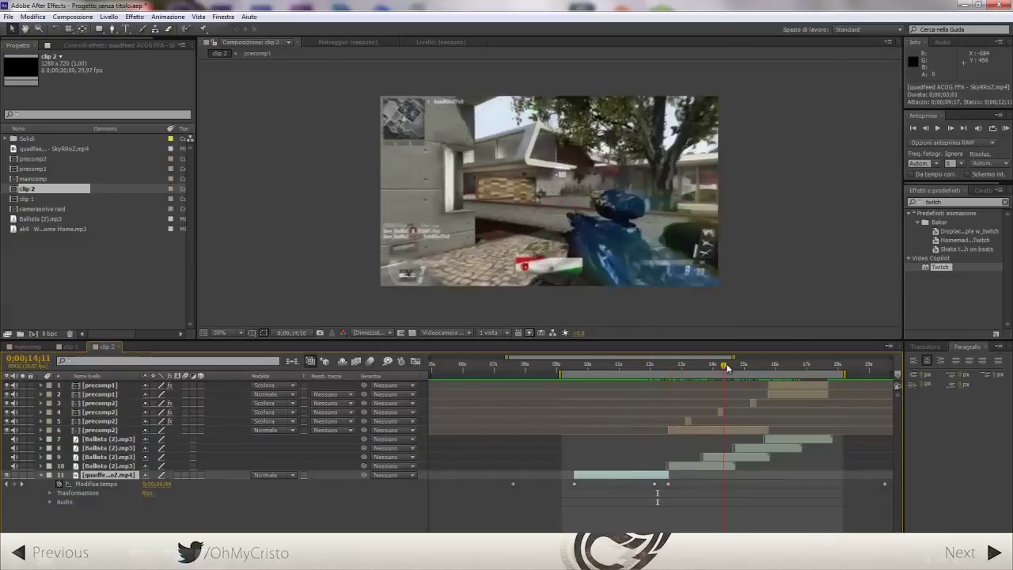
click(740, 430)
double_click(740, 431)
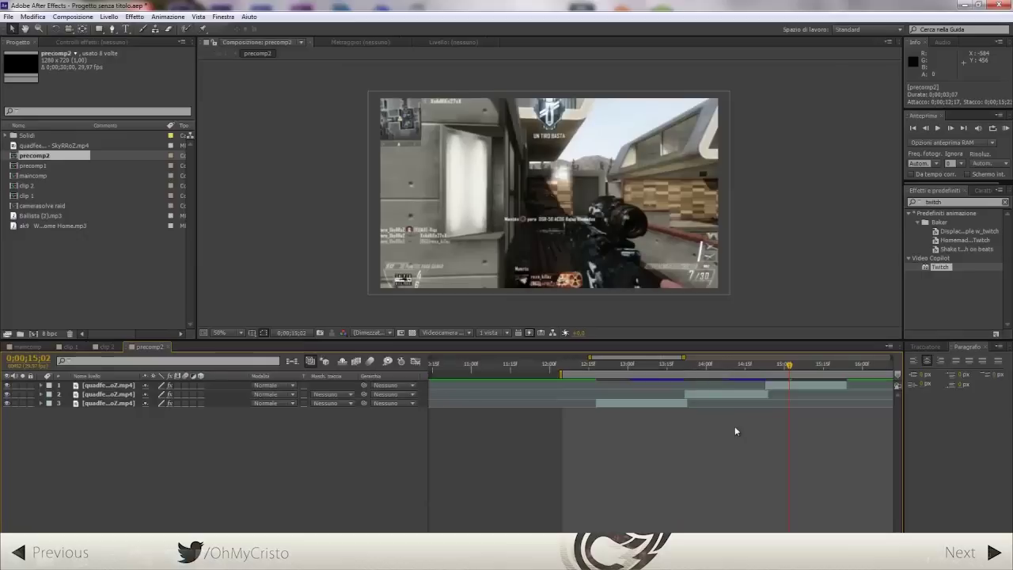
click(170, 347)
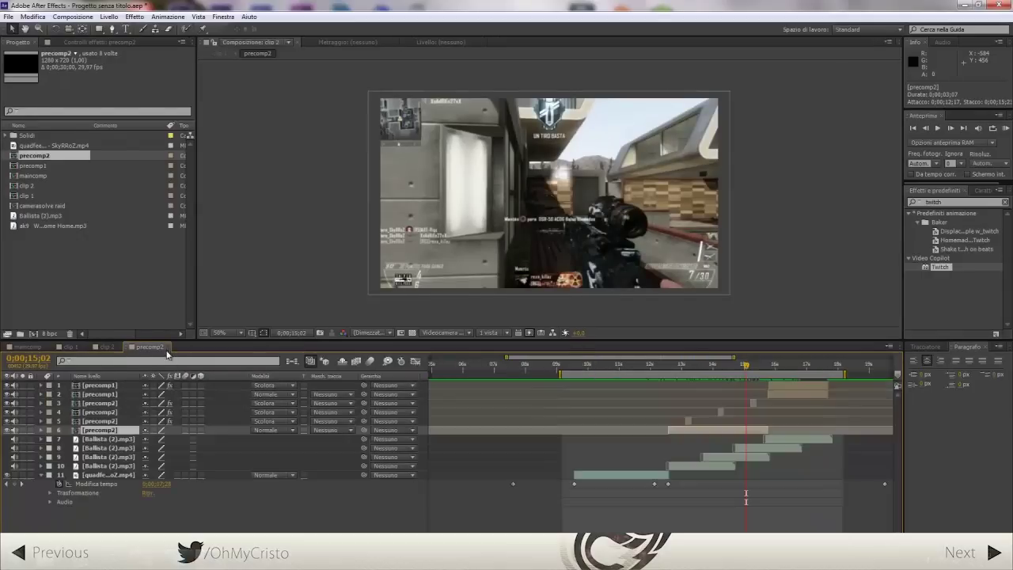
mouse_move(592, 365)
mouse_down()
mouse_move(656, 371)
mouse_move(596, 375)
mouse_move(600, 361)
mouse_move(631, 368)
mouse_up()
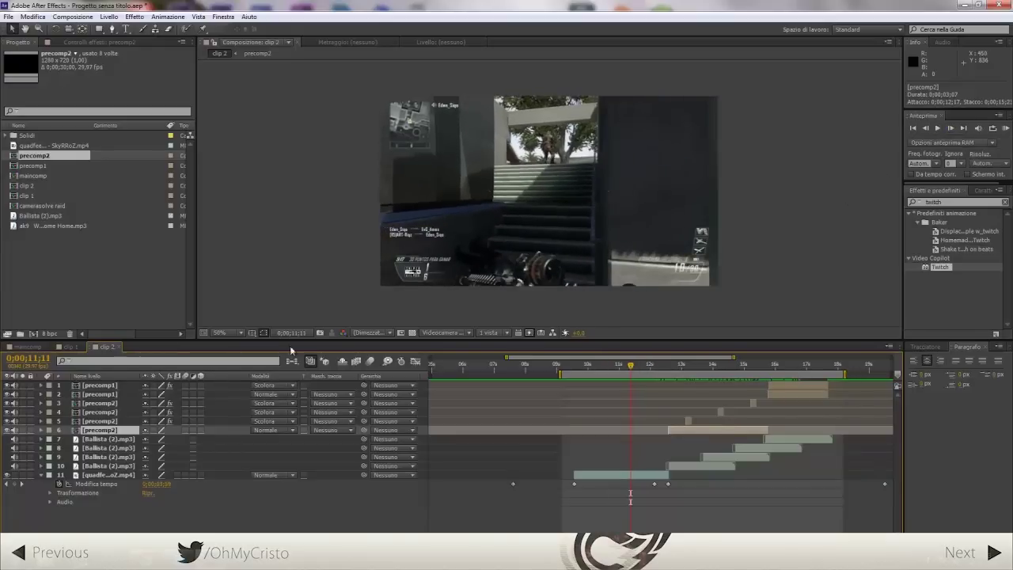
Line up the current time at 0;00;11;16 in clip 2, checking against clip 1
click(68, 347)
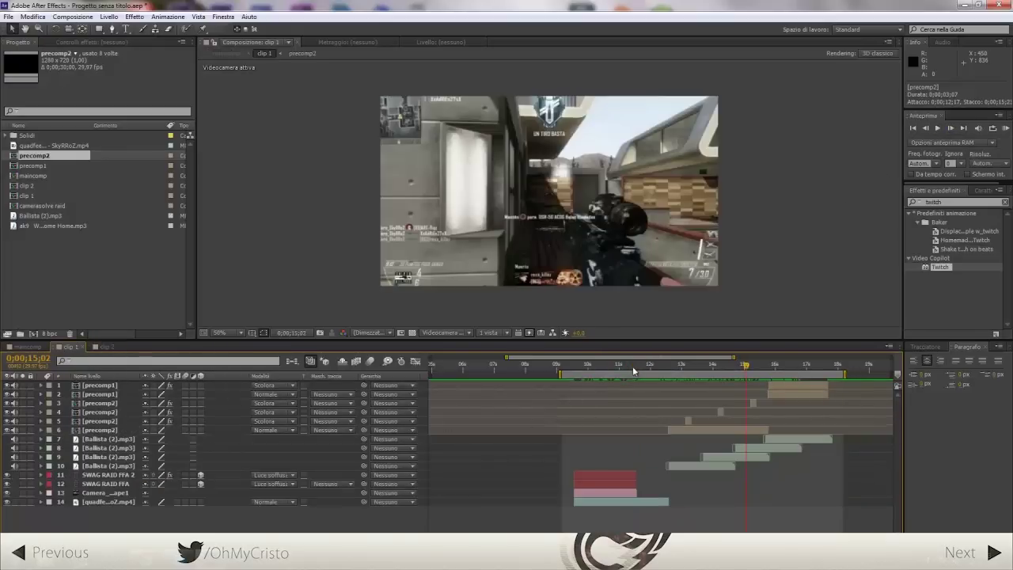
click(635, 369)
click(97, 349)
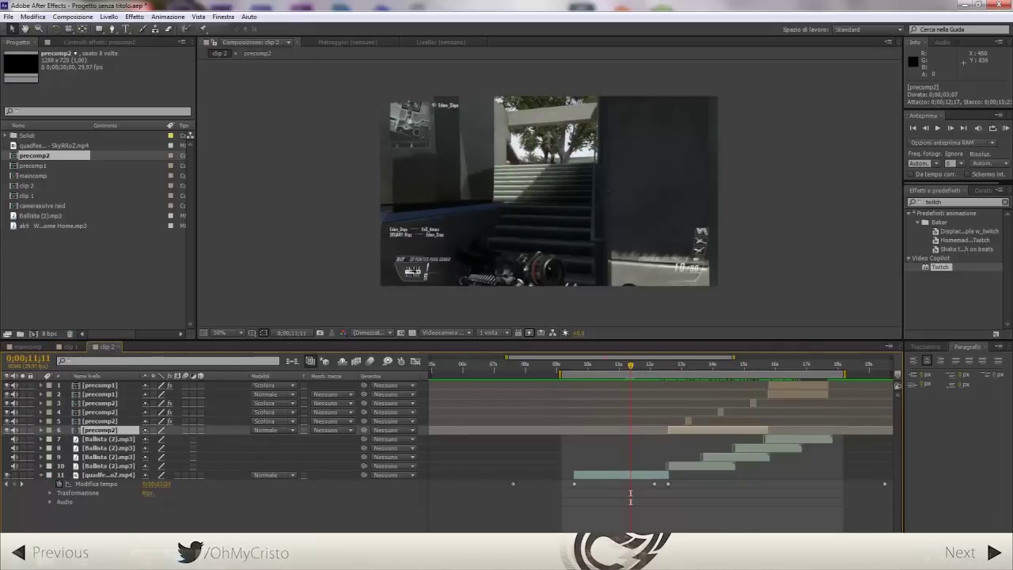
click(951, 128)
click(951, 127)
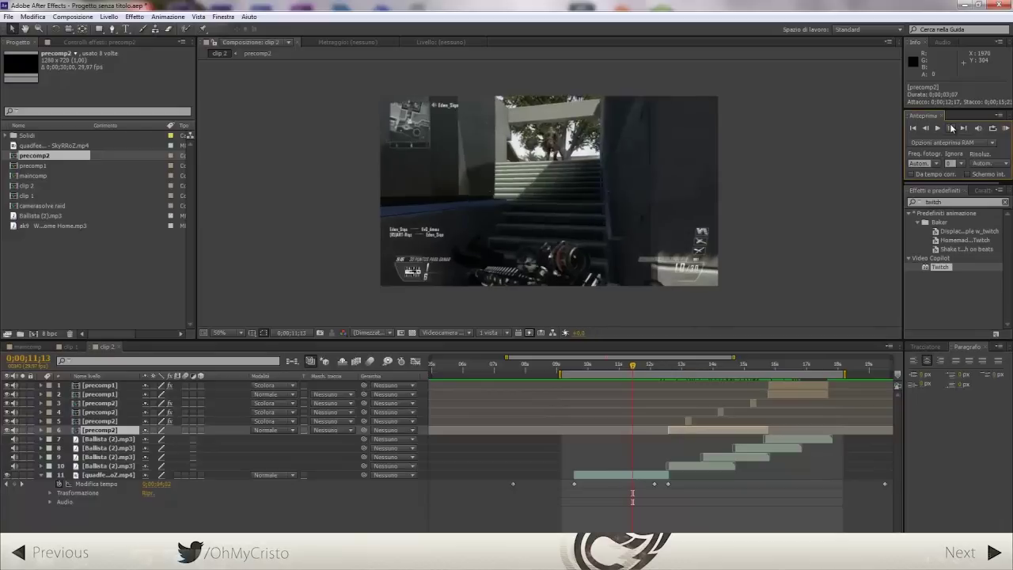
click(951, 127)
click(952, 127)
click(952, 127)
click(608, 495)
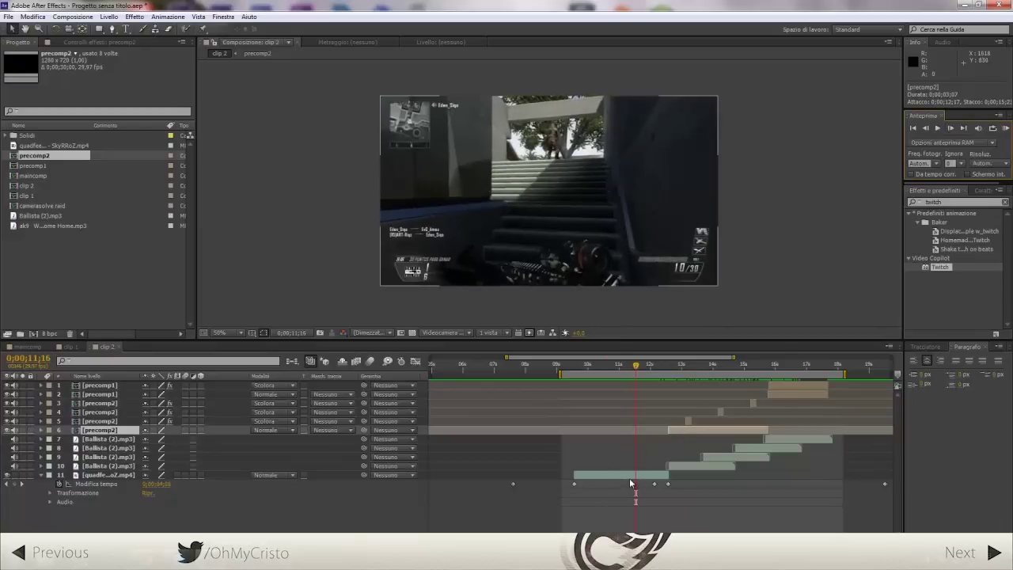
Set clip 2's work area from 0;00;09;17 to 0;00;11;16
key(n)
click(656, 387)
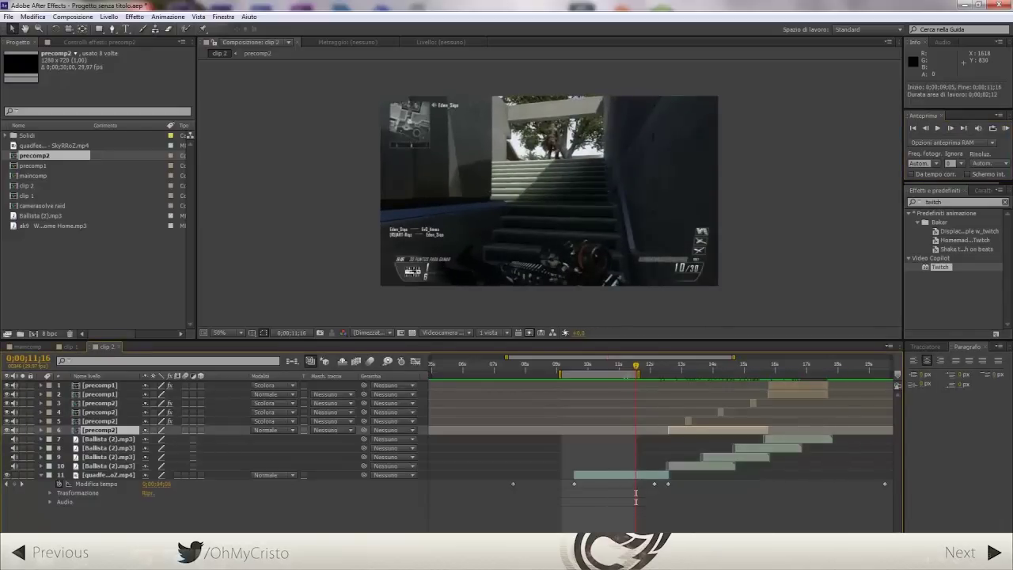
click(576, 372)
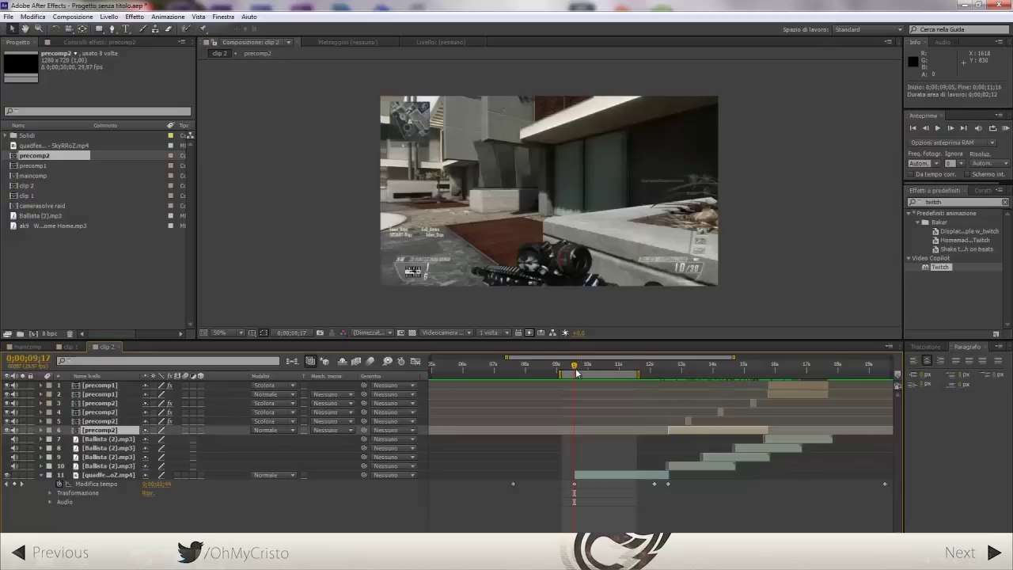
key(b)
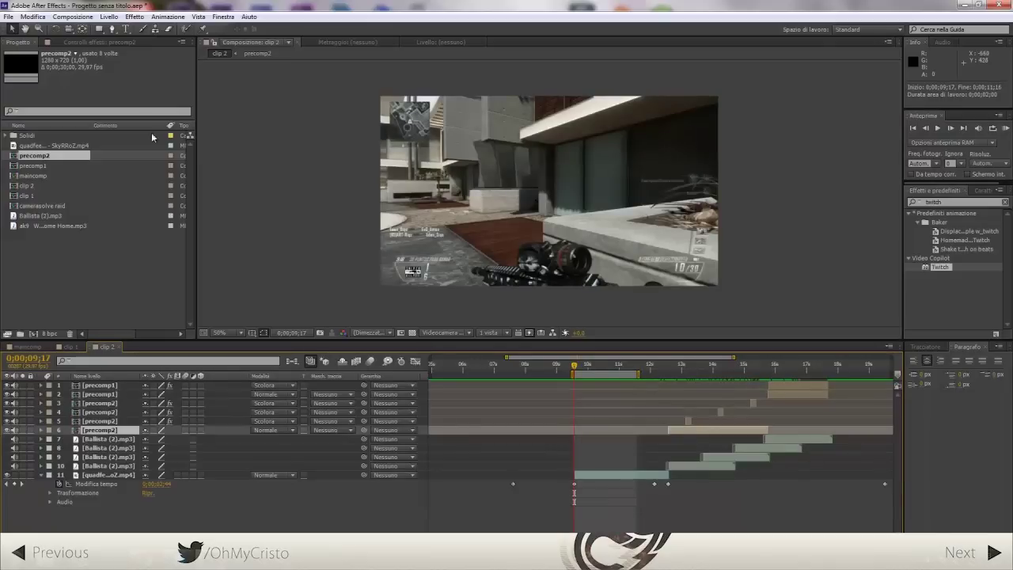
click(76, 16)
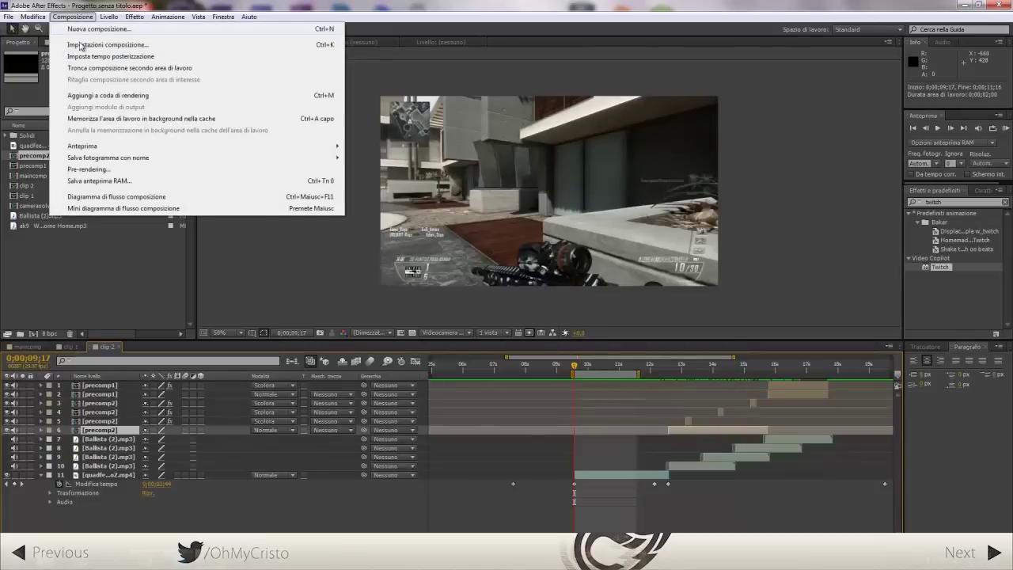
Add clip 2 to the render queue with JPEG Sequence as the output format
click(87, 94)
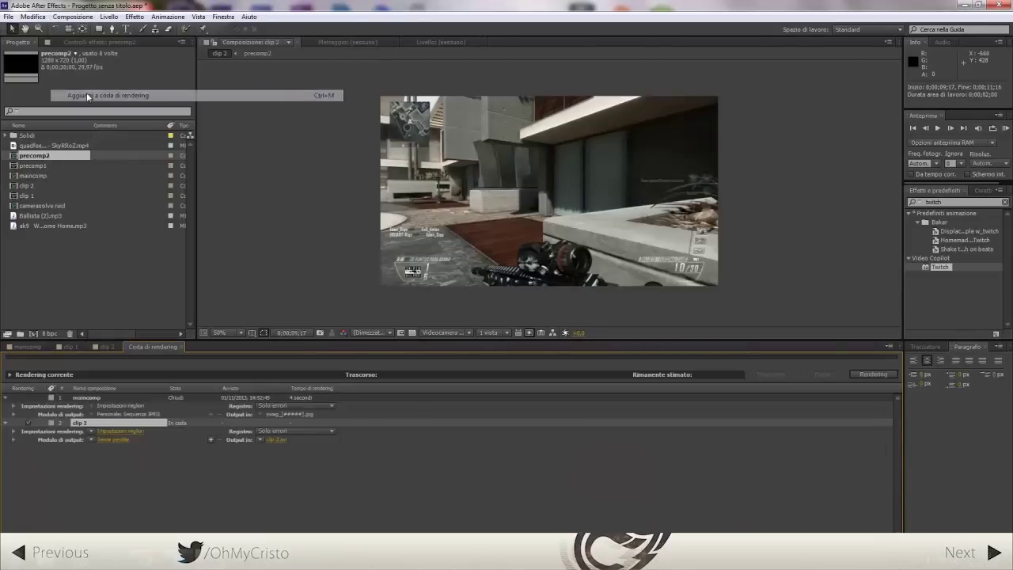
click(108, 439)
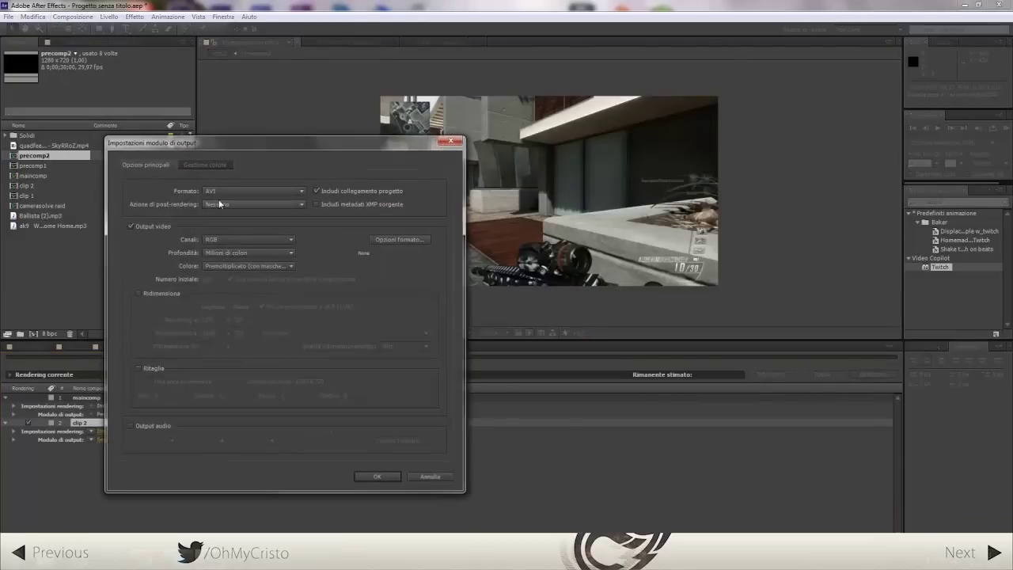
click(253, 191)
click(237, 294)
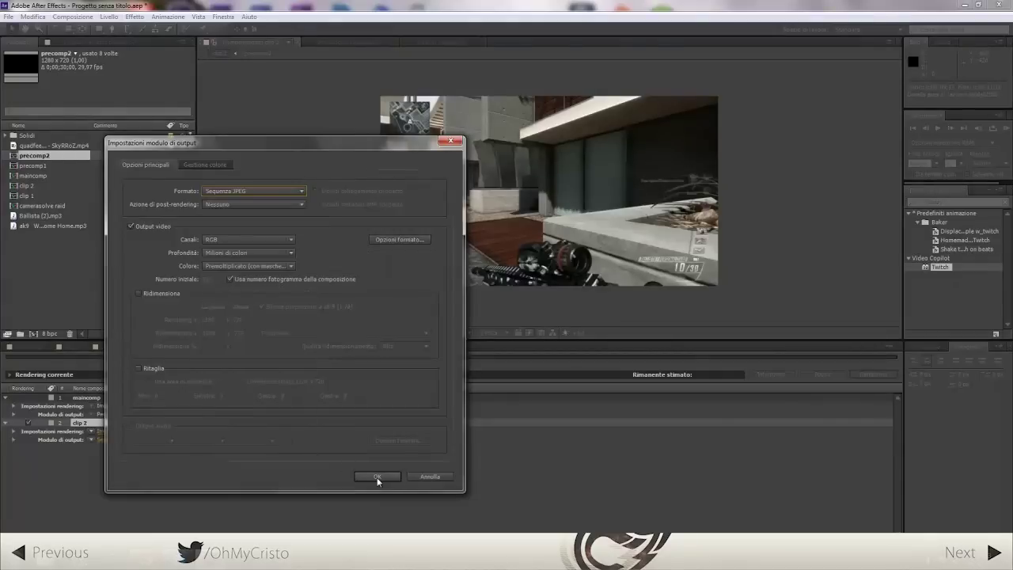
click(377, 477)
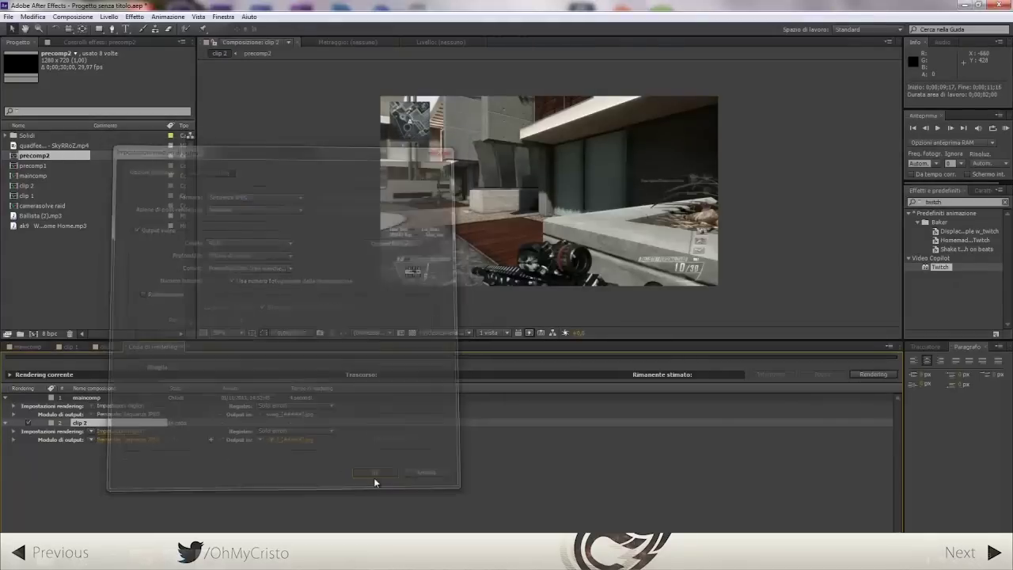
Save the render output as swagggg in a new track4 folder inside tut2
click(286, 438)
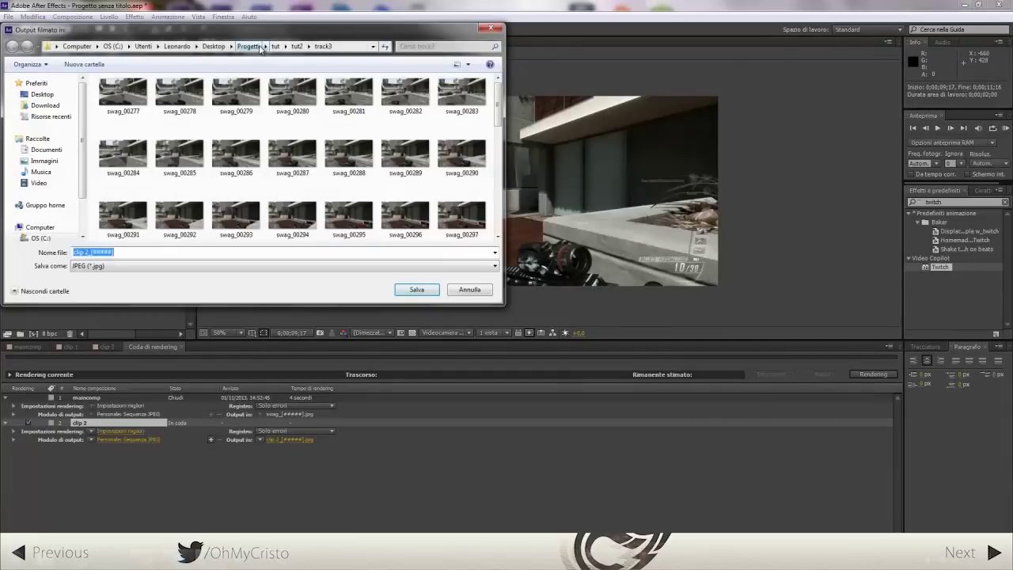
click(295, 46)
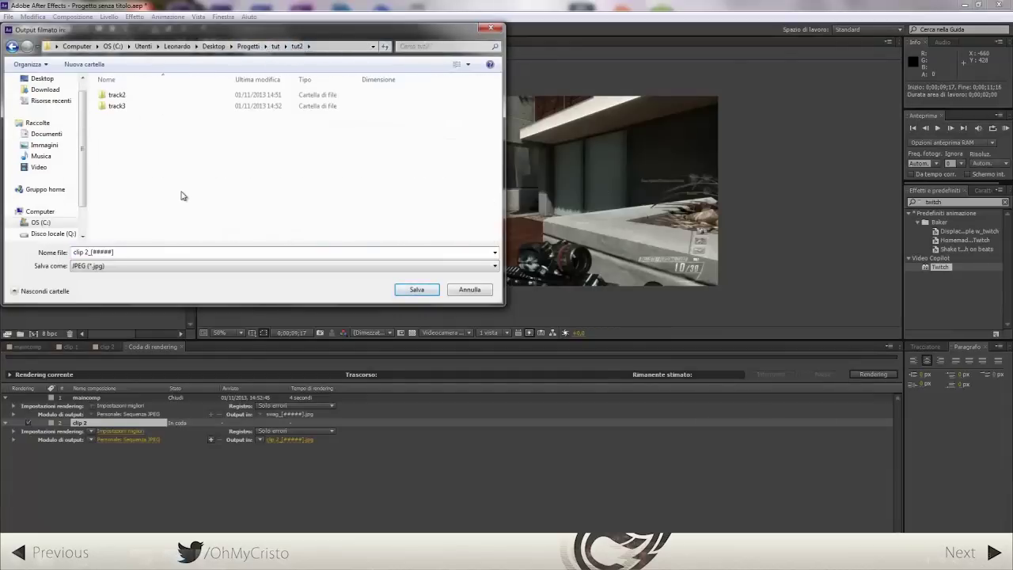
right_click(182, 194)
mouse_move(207, 304)
click(322, 303)
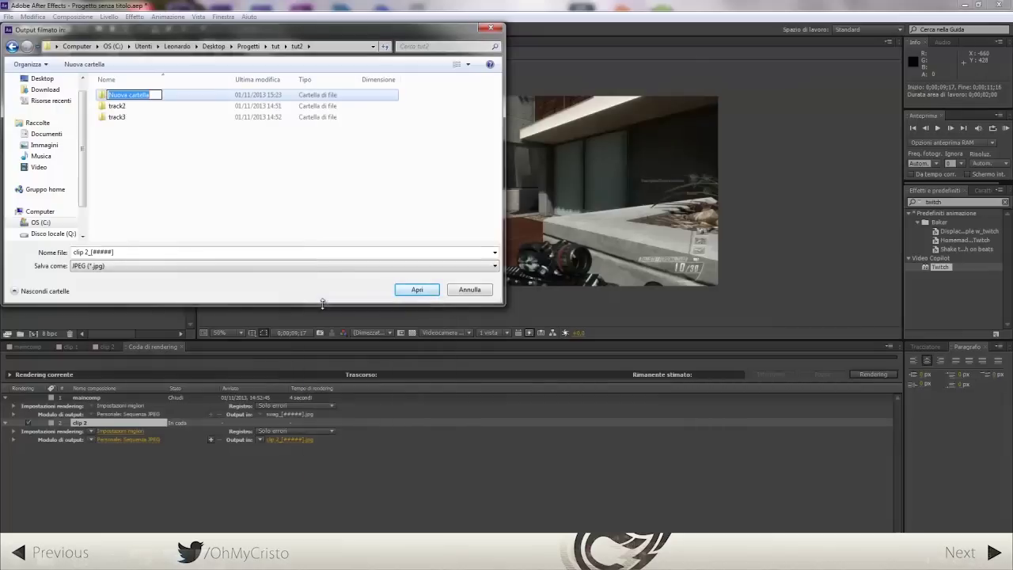
text(track4)
key(Return)
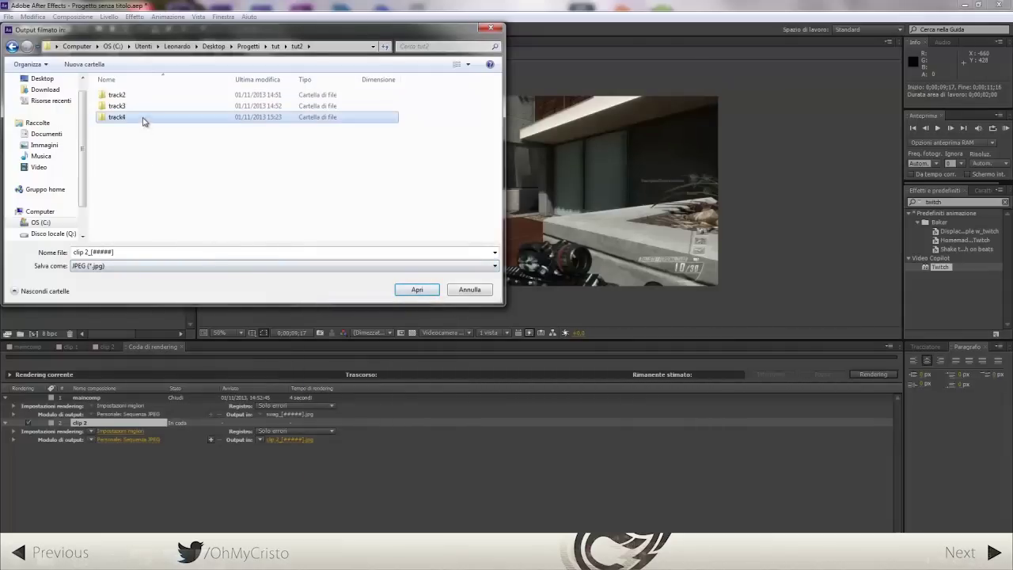
double_click(143, 120)
click(164, 251)
text(swagggg)
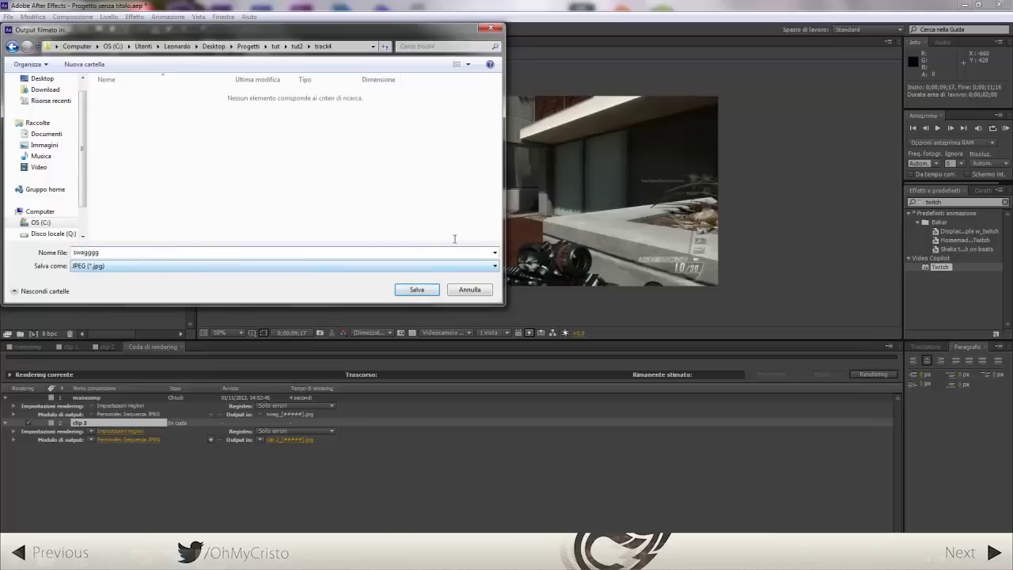
click(435, 289)
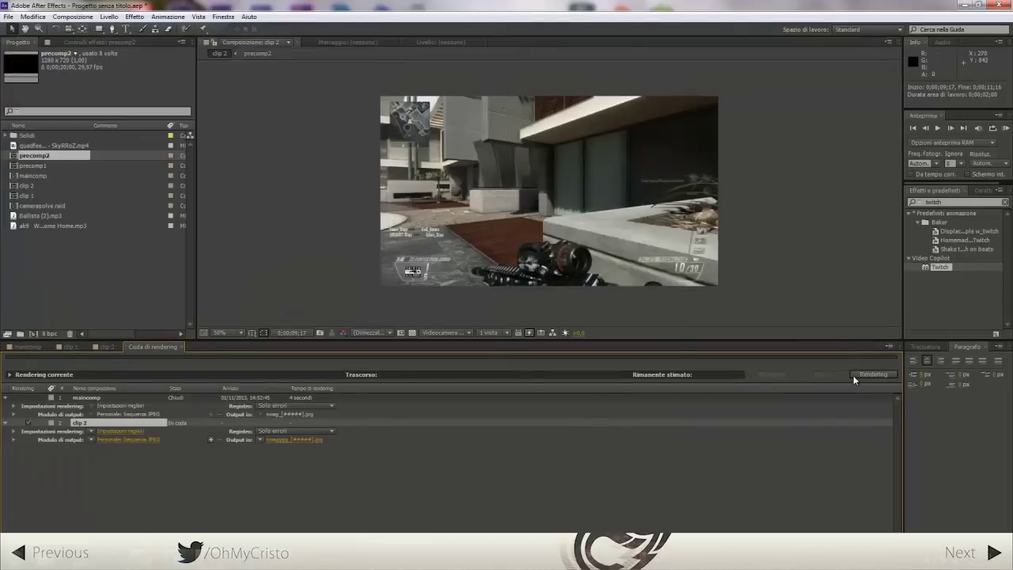
Render clip 2 and close boujou without saving its old tracking project
click(854, 375)
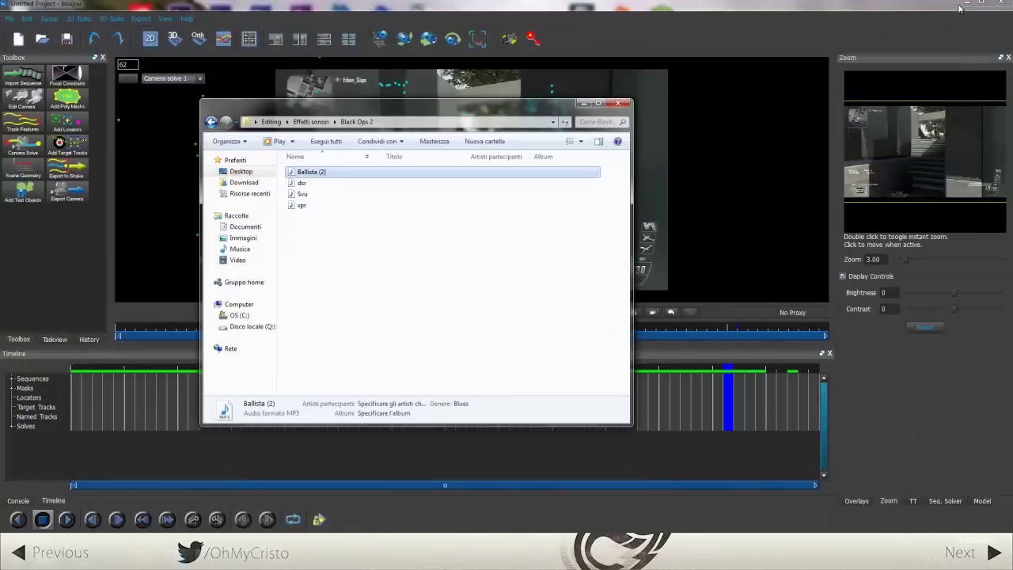
click(583, 105)
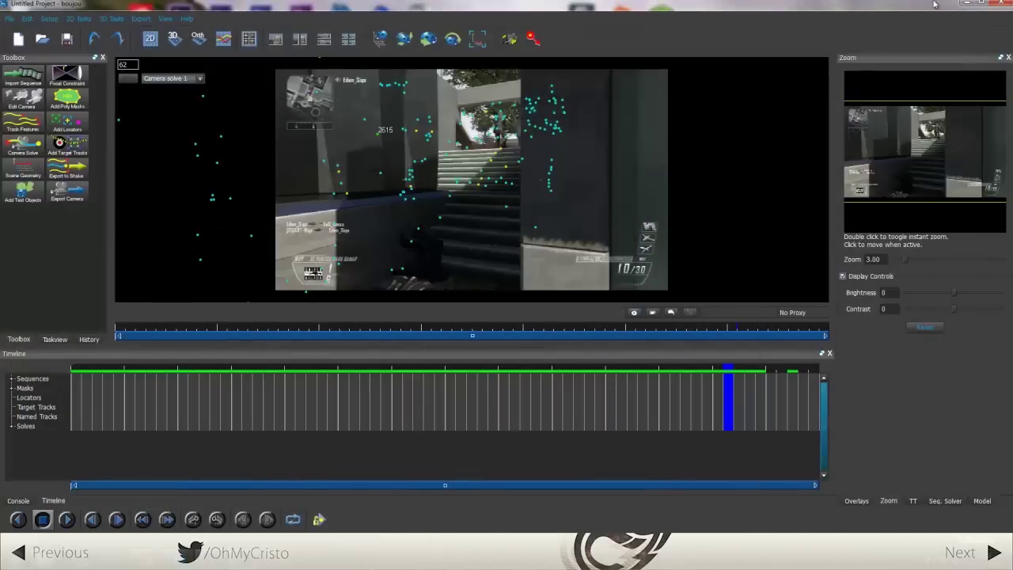
click(991, 5)
click(499, 291)
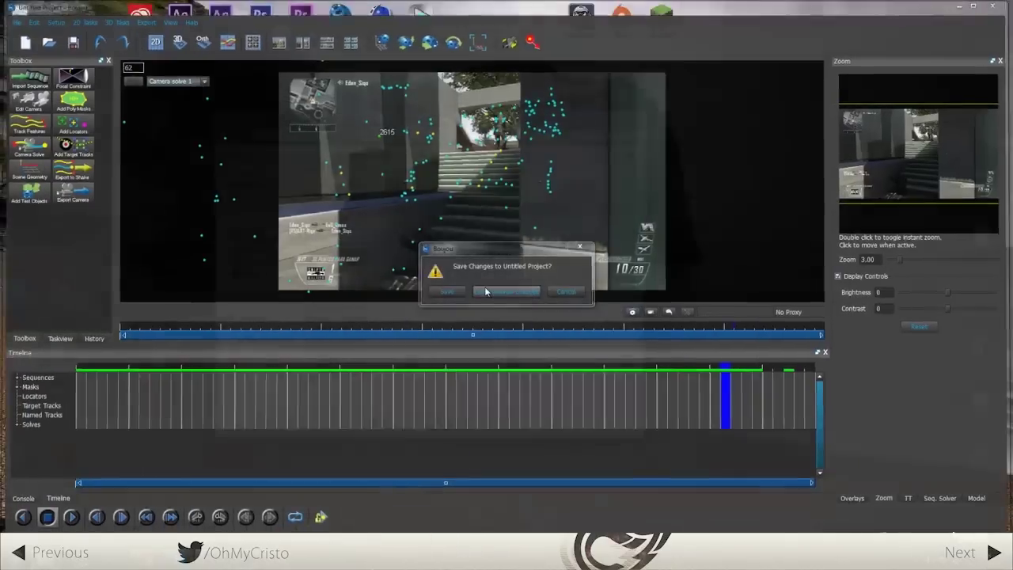
Relaunch boujou with an empty project and close After Effects' Render Queue panel
double_click(339, 19)
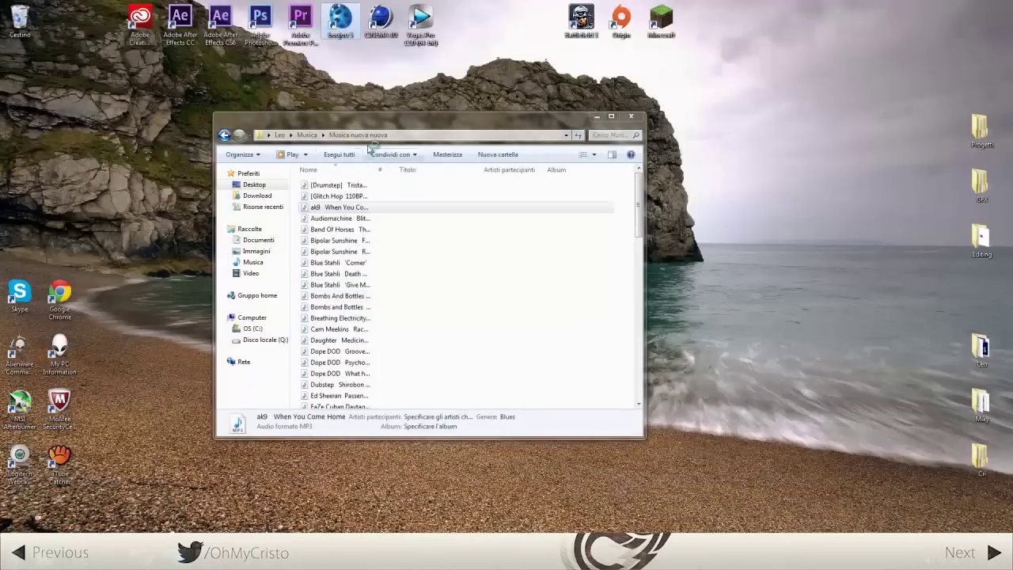
drag(372, 127, 358, 101)
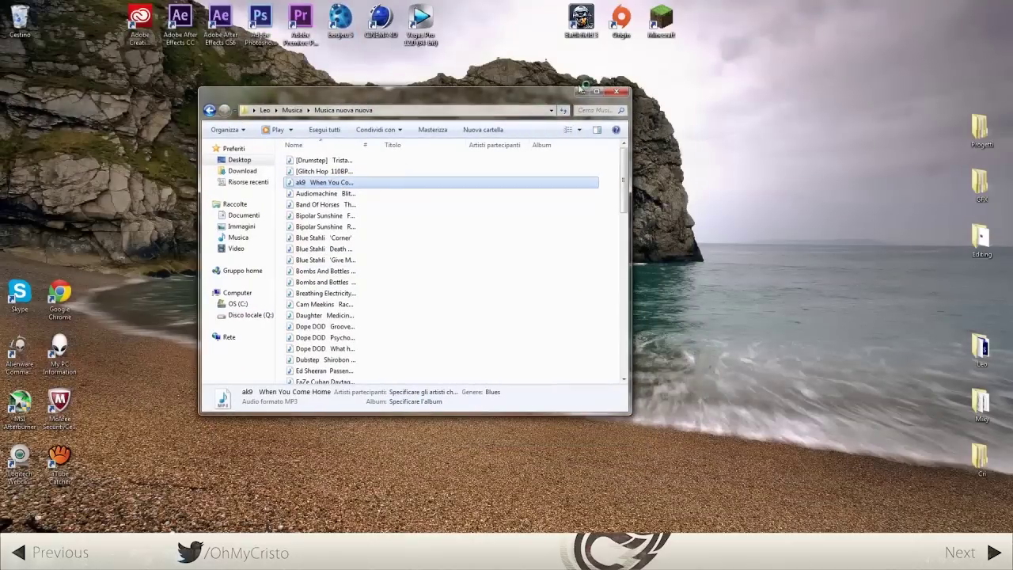
click(582, 92)
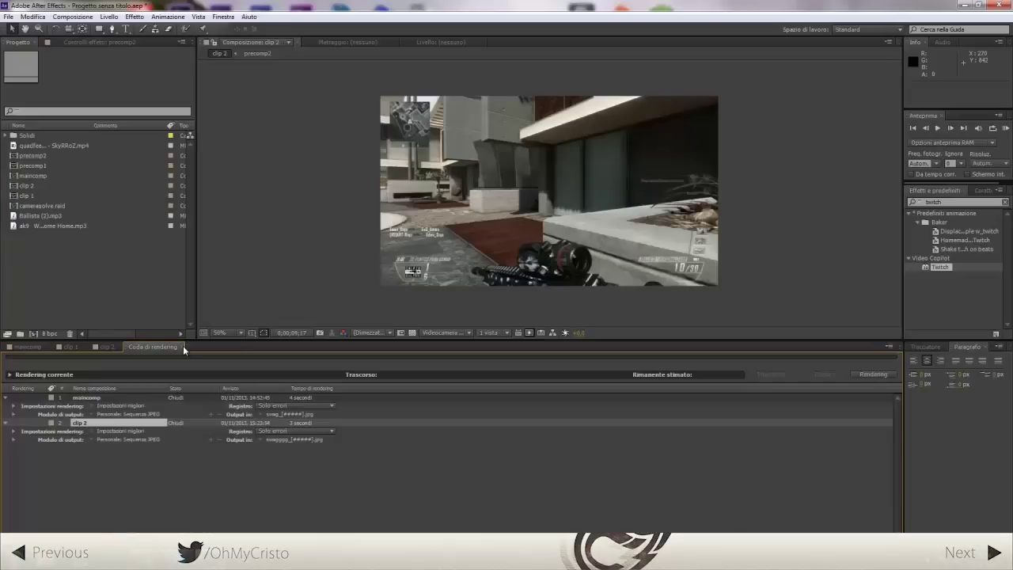
click(183, 346)
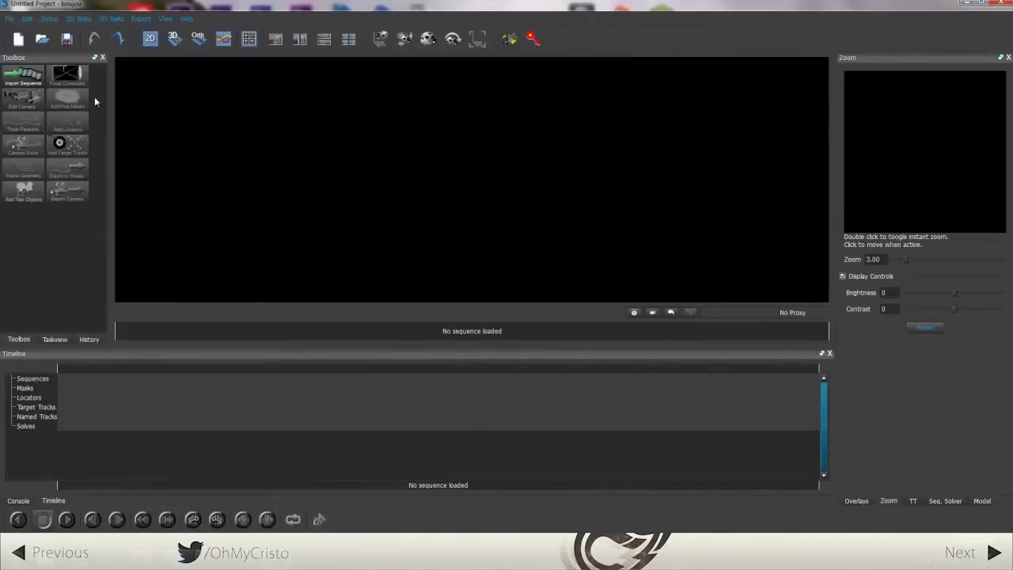
click(22, 75)
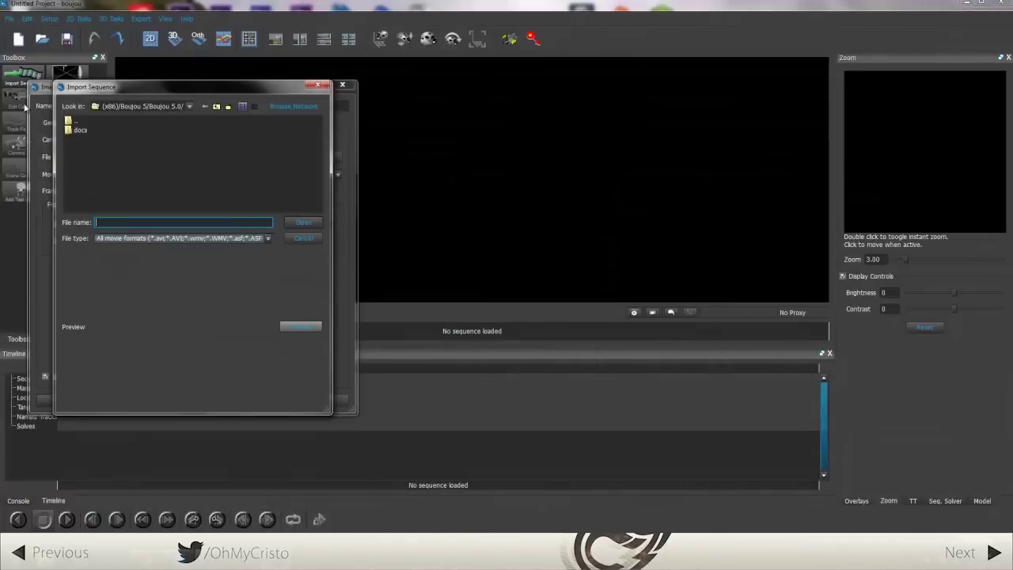
Import swagggg_00287.jpg from Desktop/Progetti/tut/tut2/track4 as an image sequence
click(190, 106)
click(146, 187)
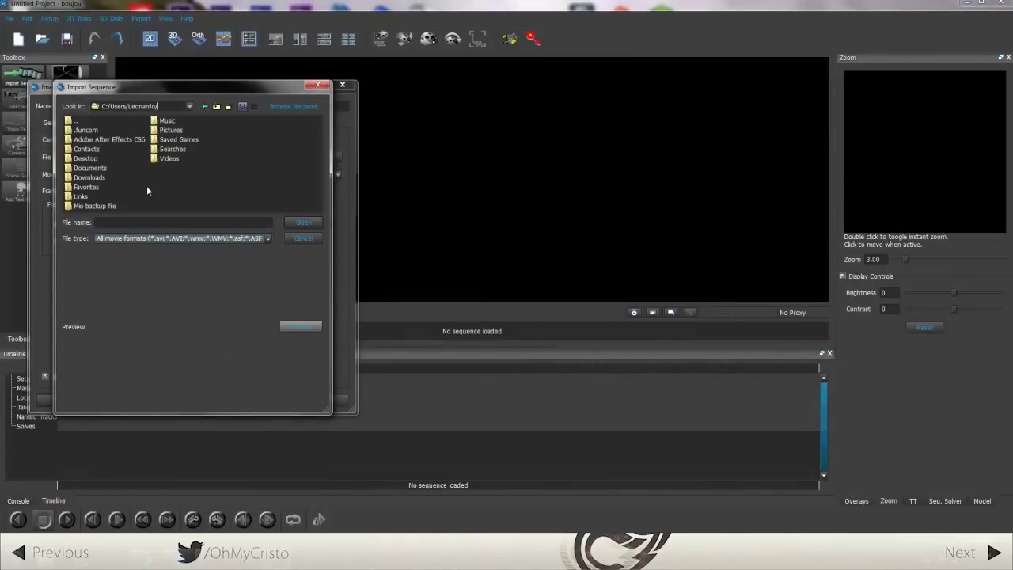
click(87, 160)
double_click(87, 159)
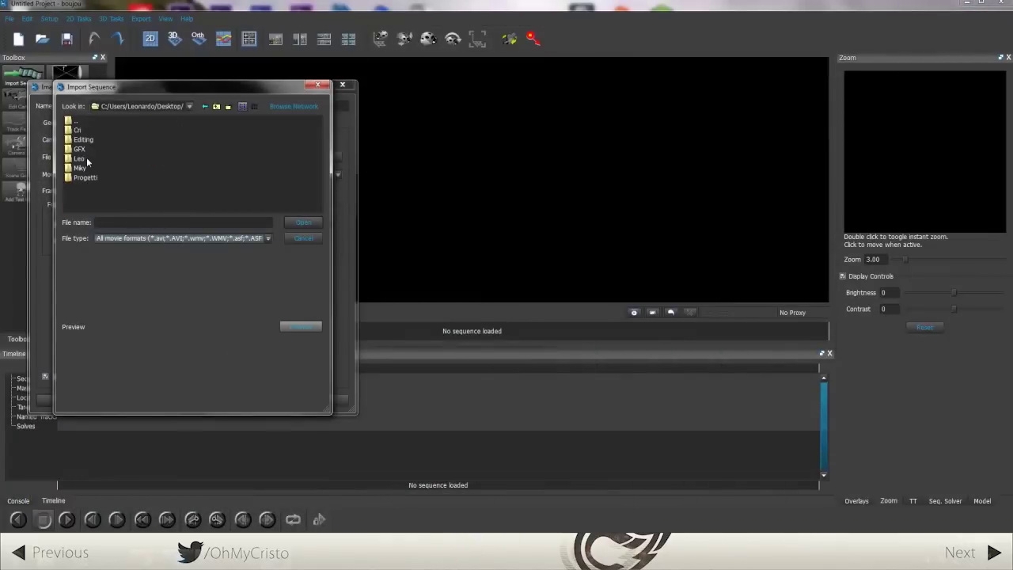
double_click(84, 178)
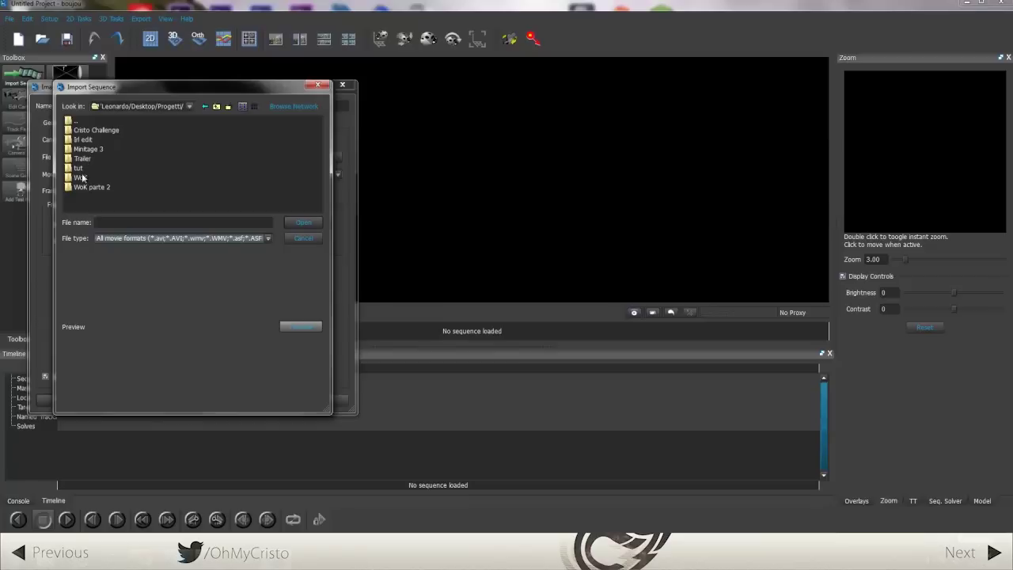
double_click(79, 168)
double_click(81, 159)
double_click(81, 148)
click(84, 132)
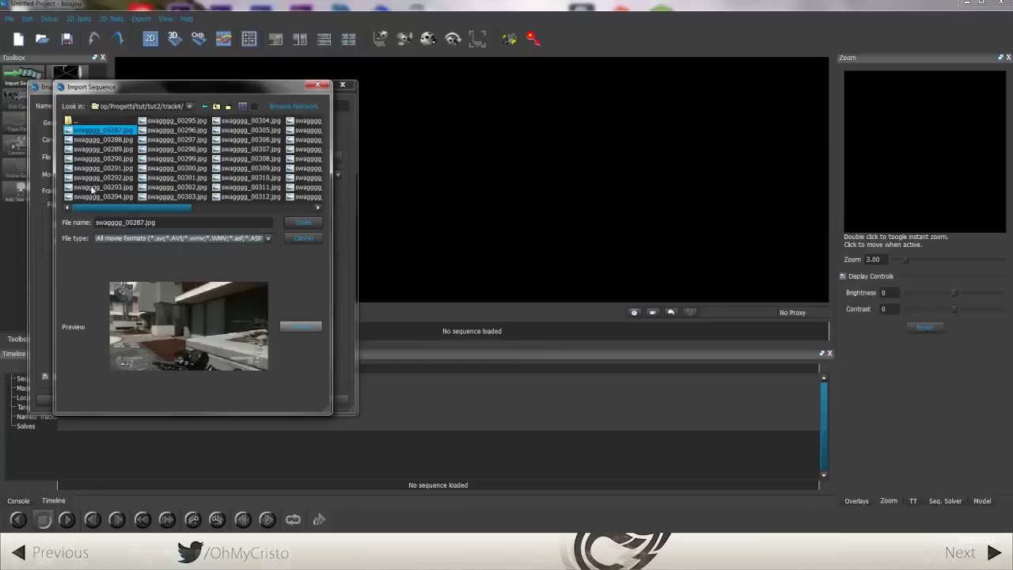
click(303, 221)
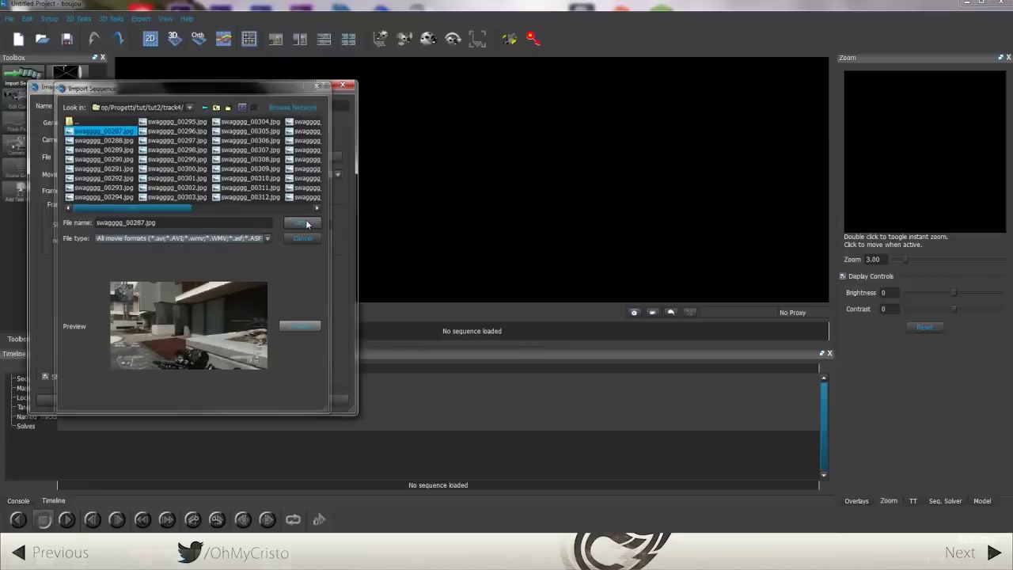
Set the sequence frame rate to 29.97 fps and apply it
click(110, 191)
click(85, 216)
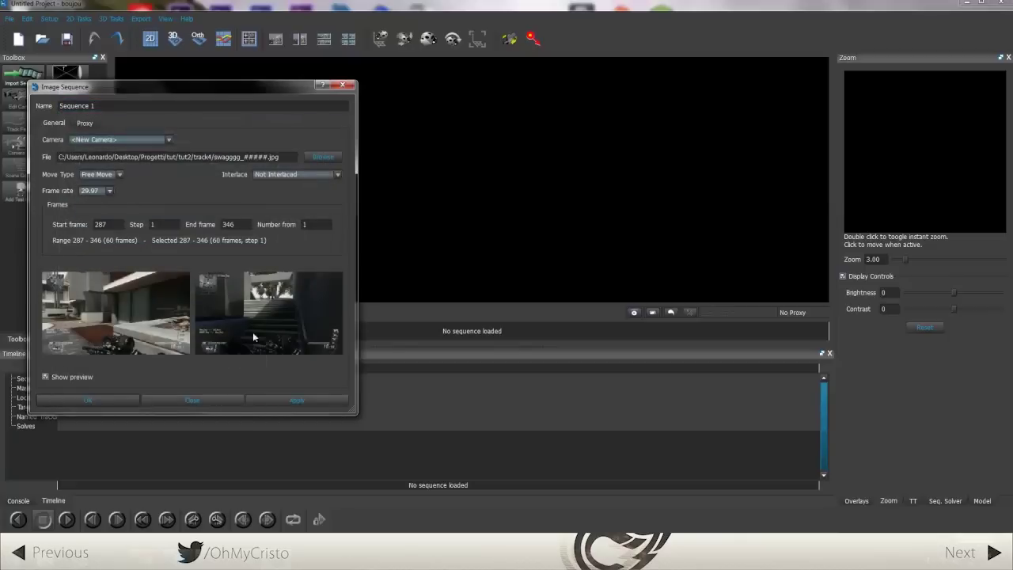
click(278, 398)
click(110, 191)
click(113, 225)
click(215, 401)
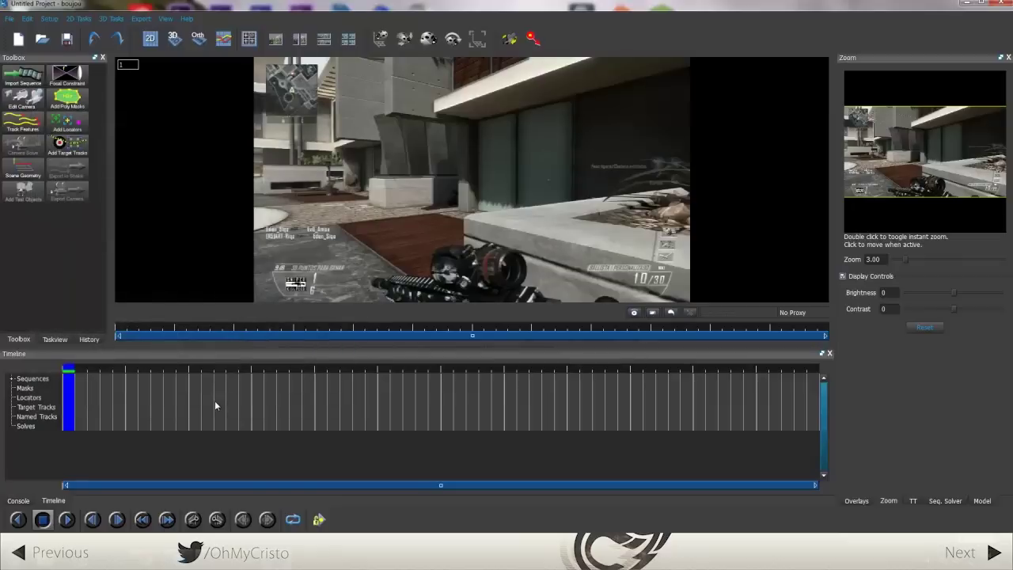
Play the footage, return to frame 1 and cover the minimap with a poly mask
click(133, 324)
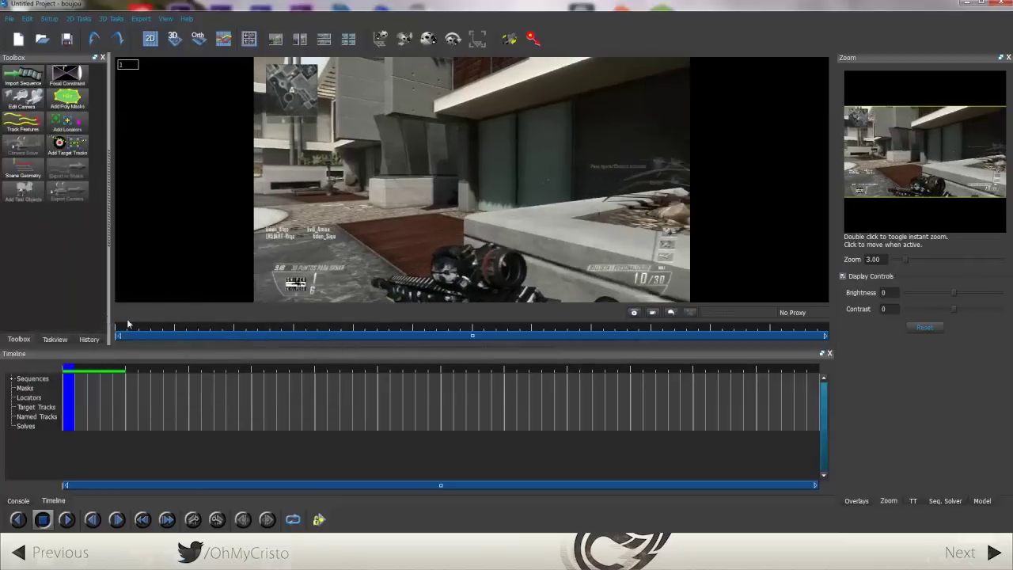
drag(476, 361, 101, 324)
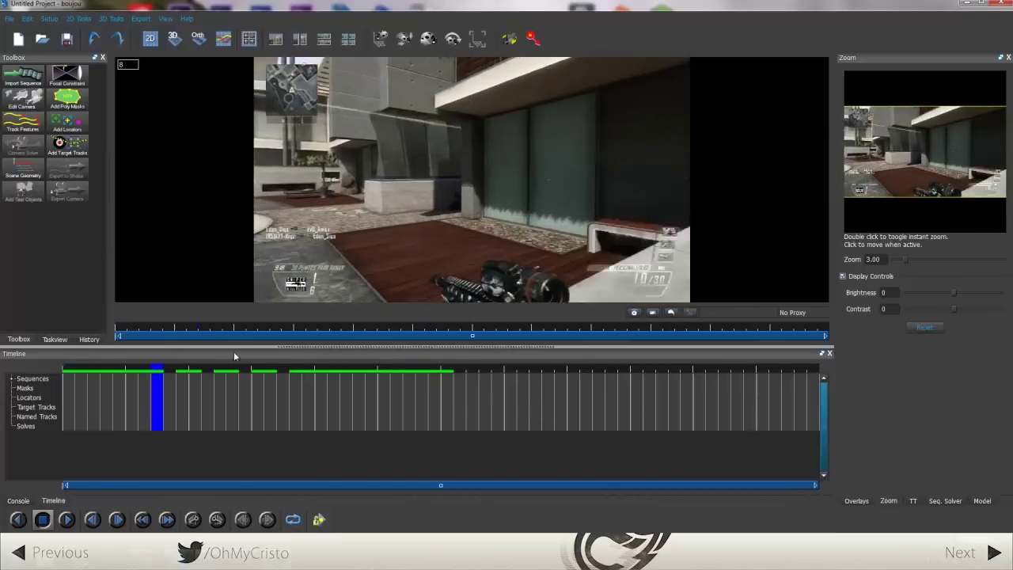
drag(432, 376, 101, 316)
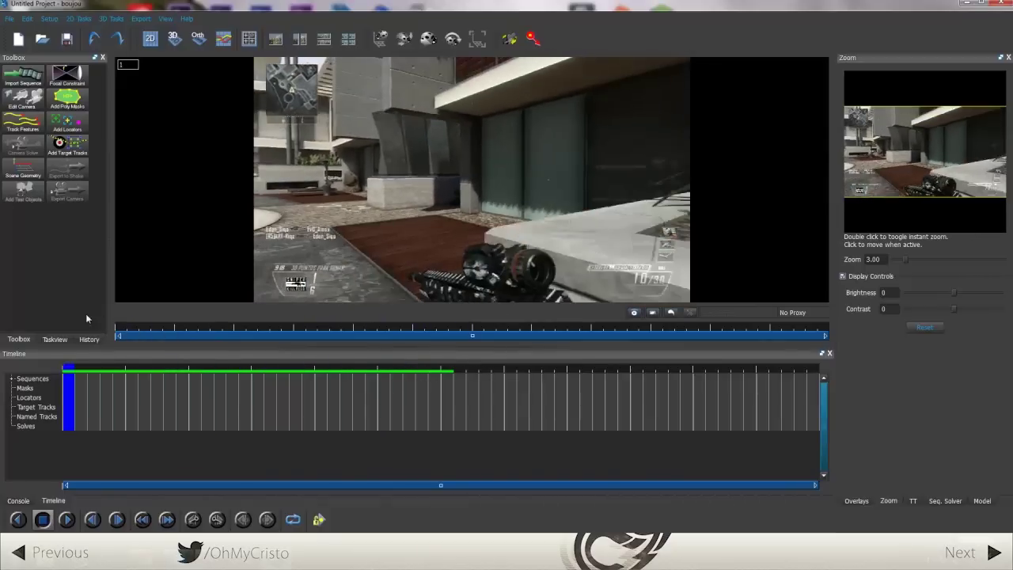
click(67, 97)
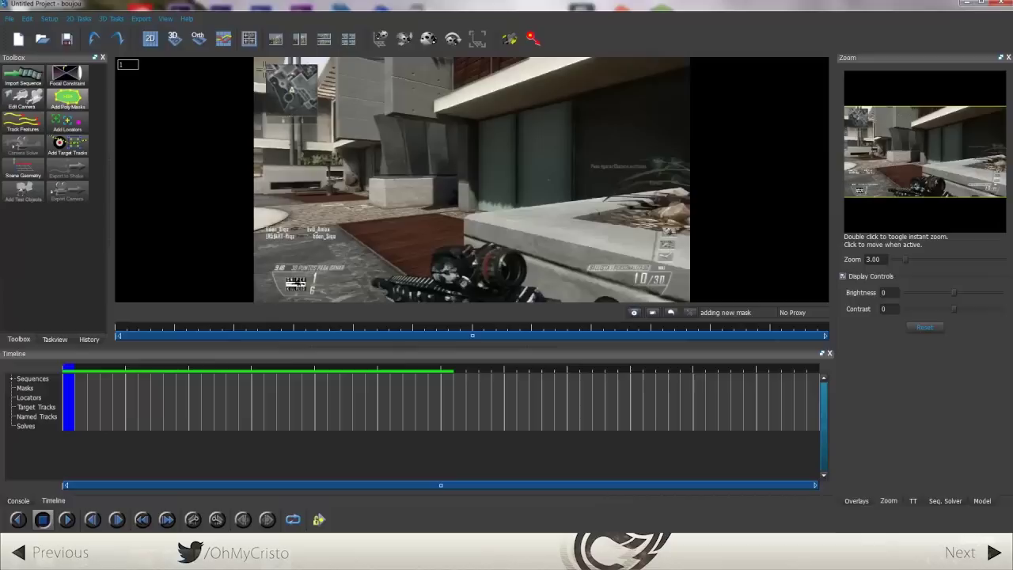
click(261, 125)
click(320, 124)
click(264, 68)
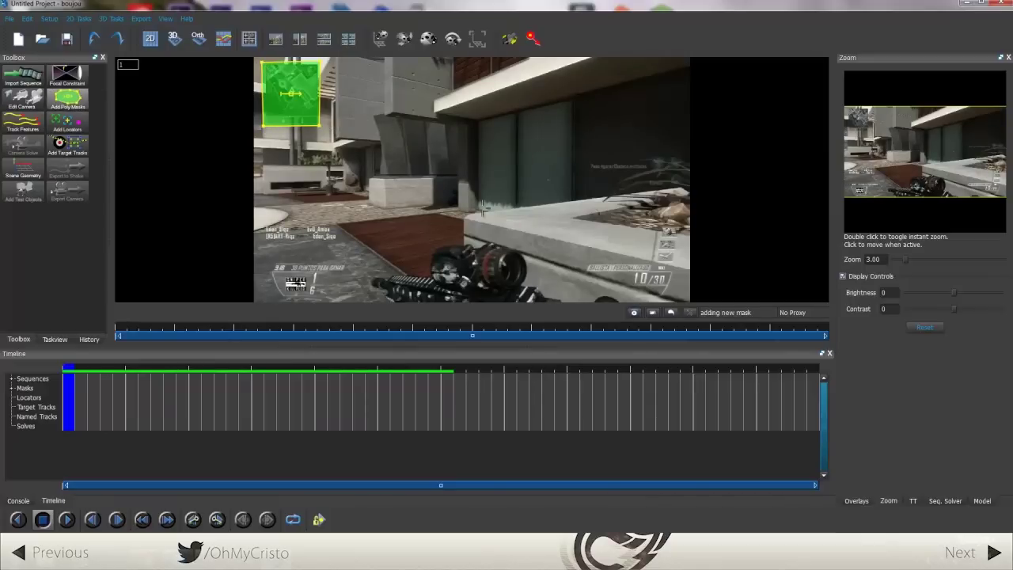
Draw a poly mask around the ammo counter
click(655, 220)
click(649, 262)
click(631, 274)
click(669, 297)
click(656, 222)
click(656, 225)
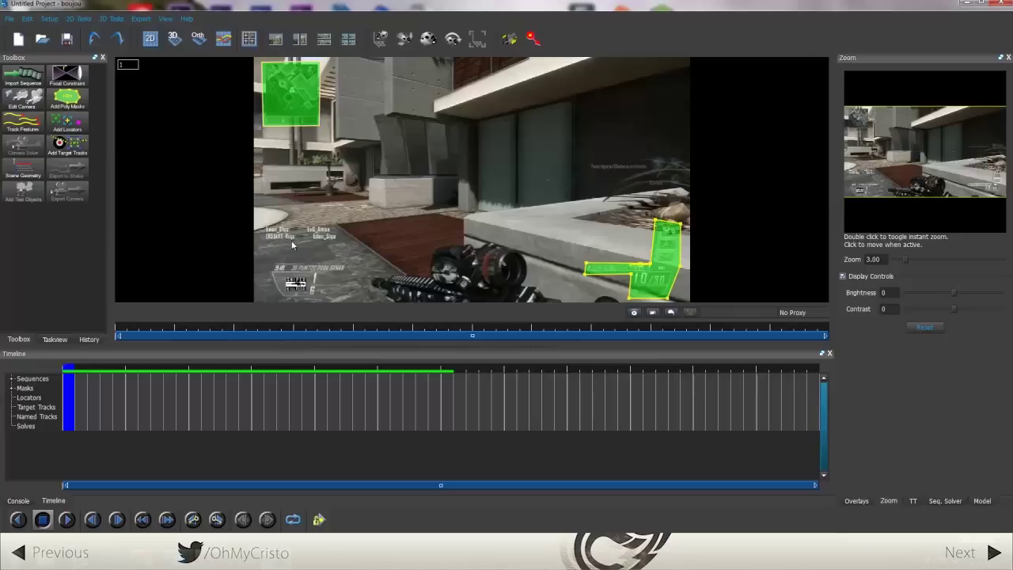
Mask the player name list and the score panel with poly masks
click(68, 97)
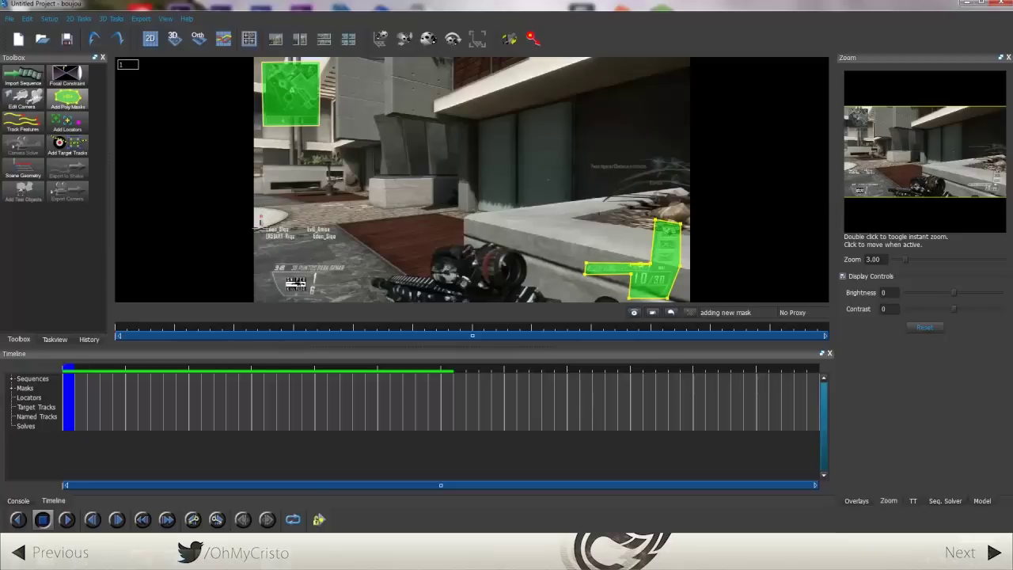
click(335, 238)
click(343, 209)
click(262, 219)
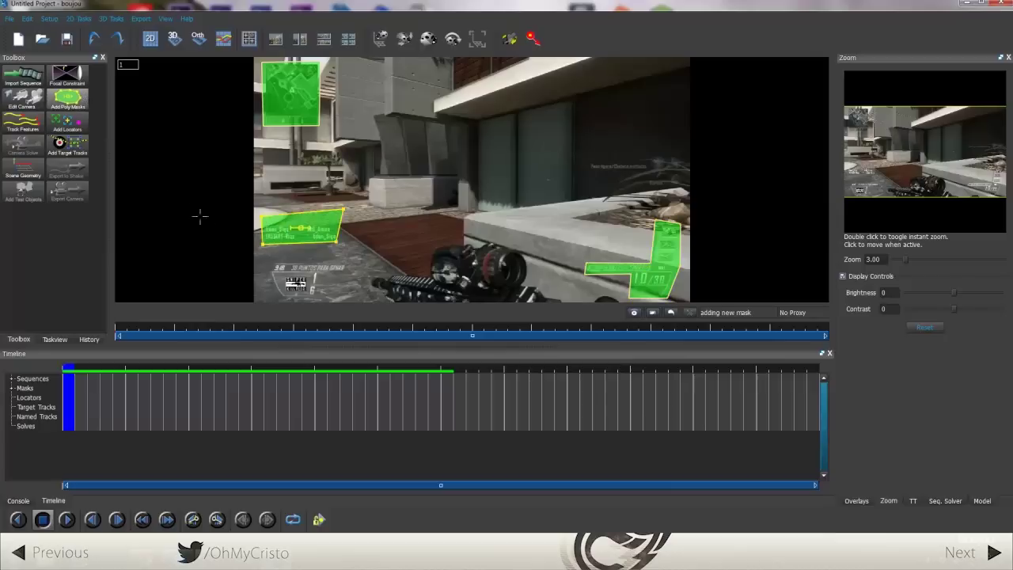
click(281, 298)
click(323, 297)
click(269, 261)
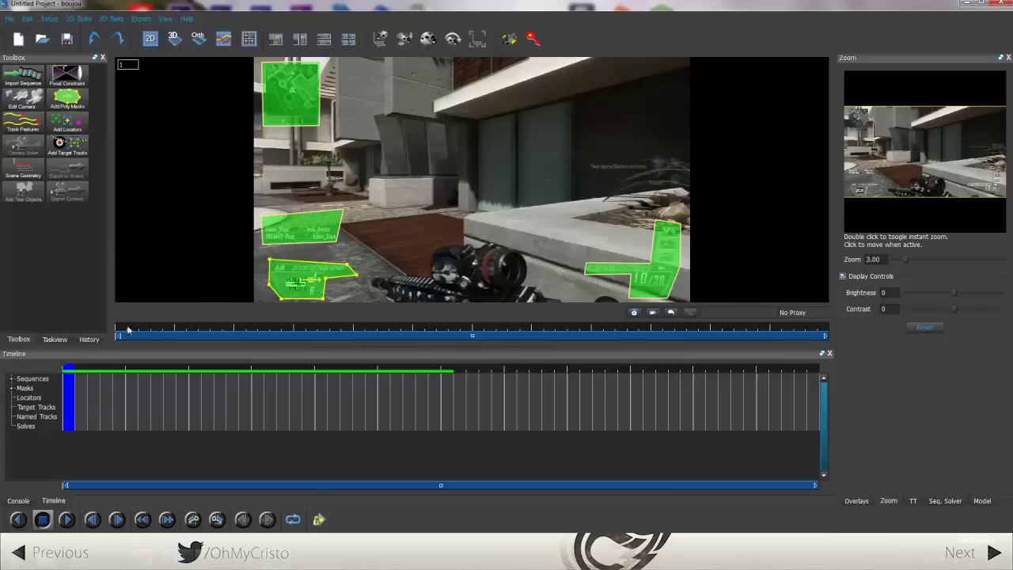
Draw a poly mask around the player's gun
click(67, 97)
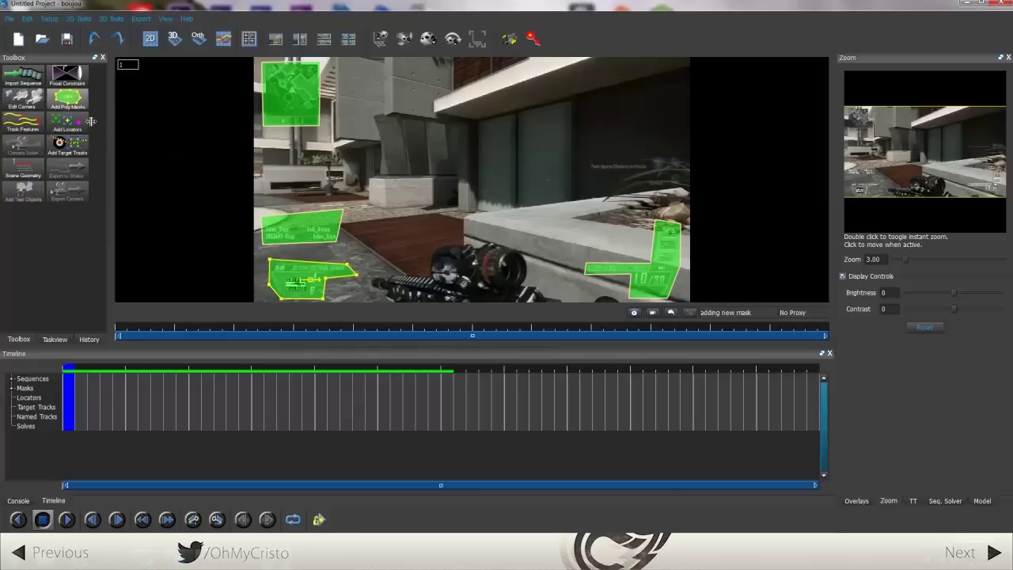
scroll(558, 292, down, 1)
click(564, 294)
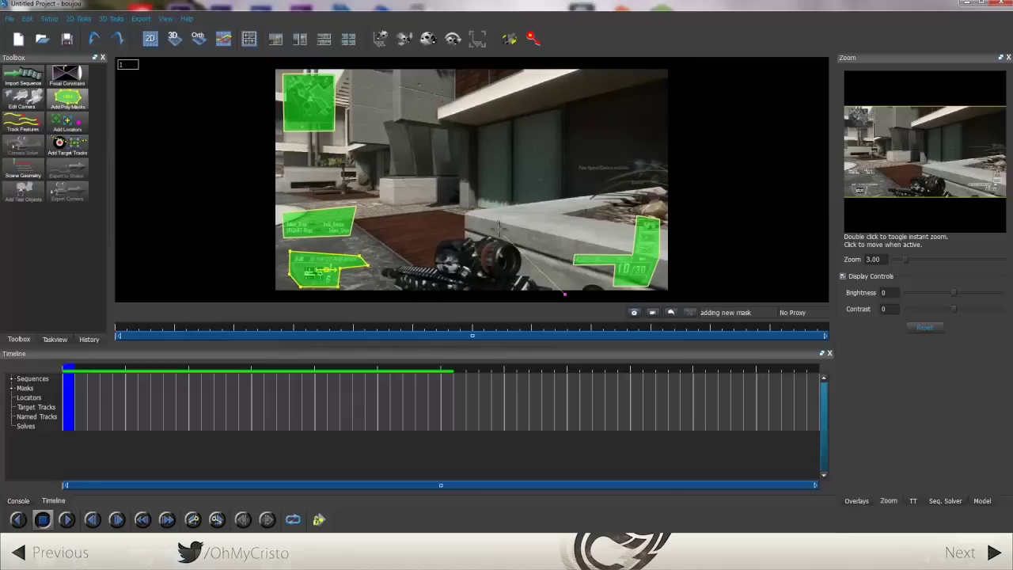
click(506, 229)
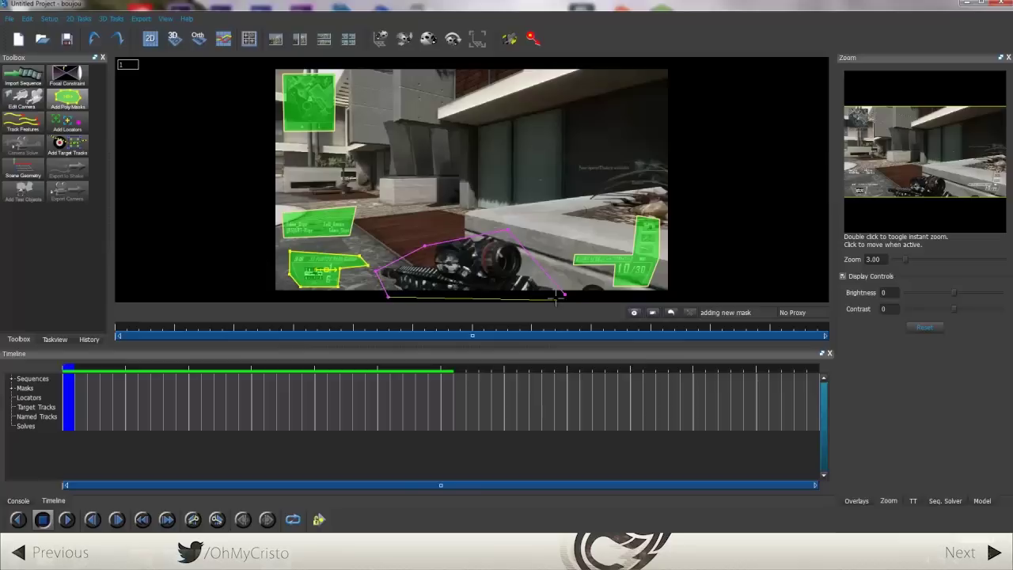
click(564, 294)
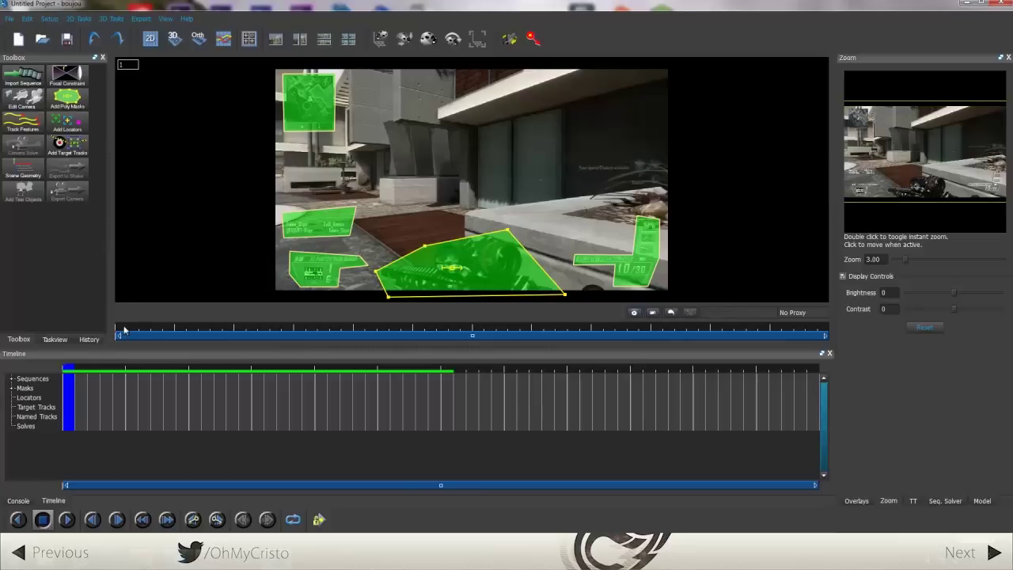
drag(124, 330, 187, 330)
Refit the gun mask over the weapon at frames 7, 14 and 18
drag(451, 269, 473, 286)
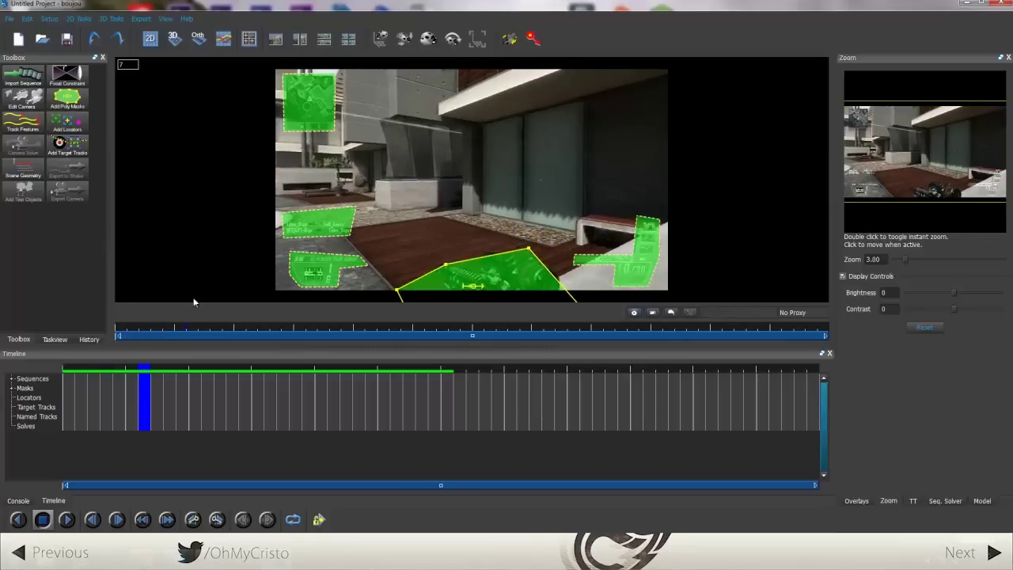
drag(150, 327, 199, 327)
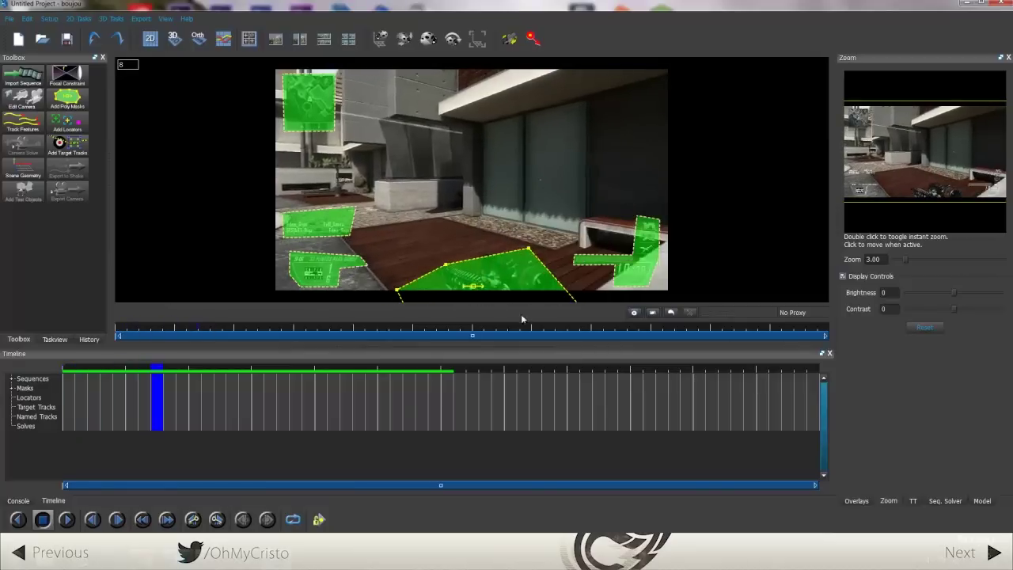
drag(209, 326, 269, 327)
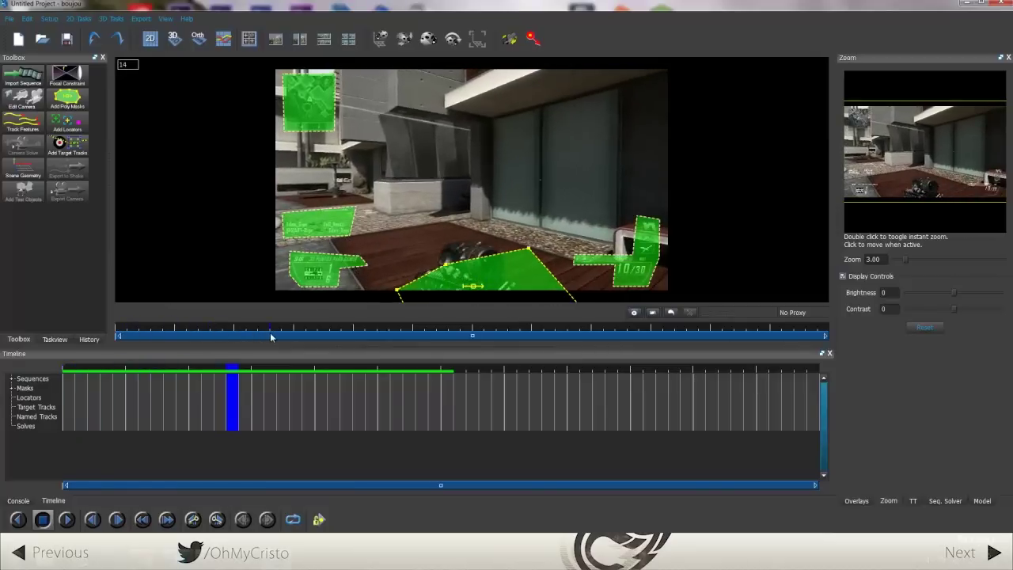
drag(474, 292, 344, 293)
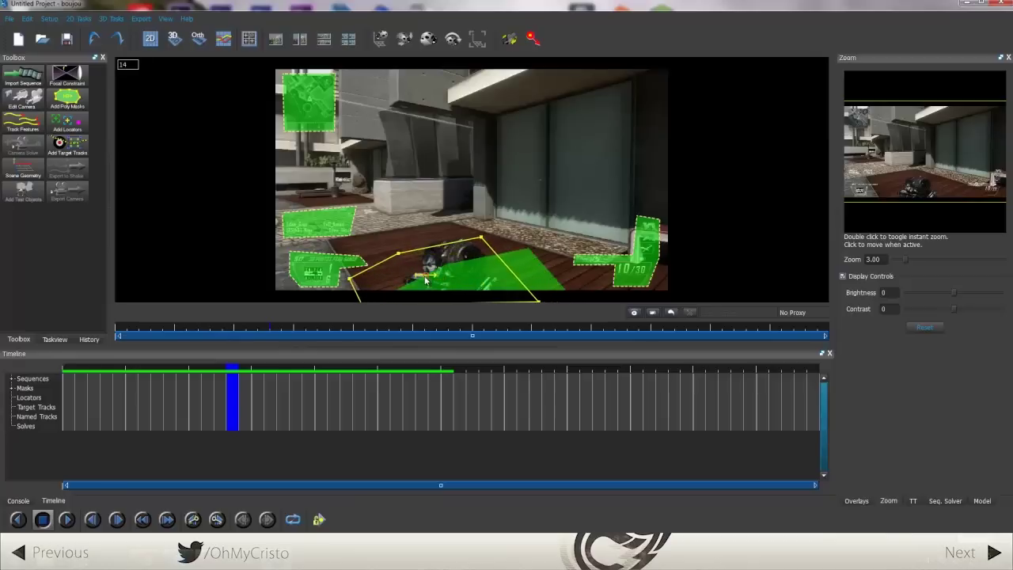
drag(345, 289, 414, 262)
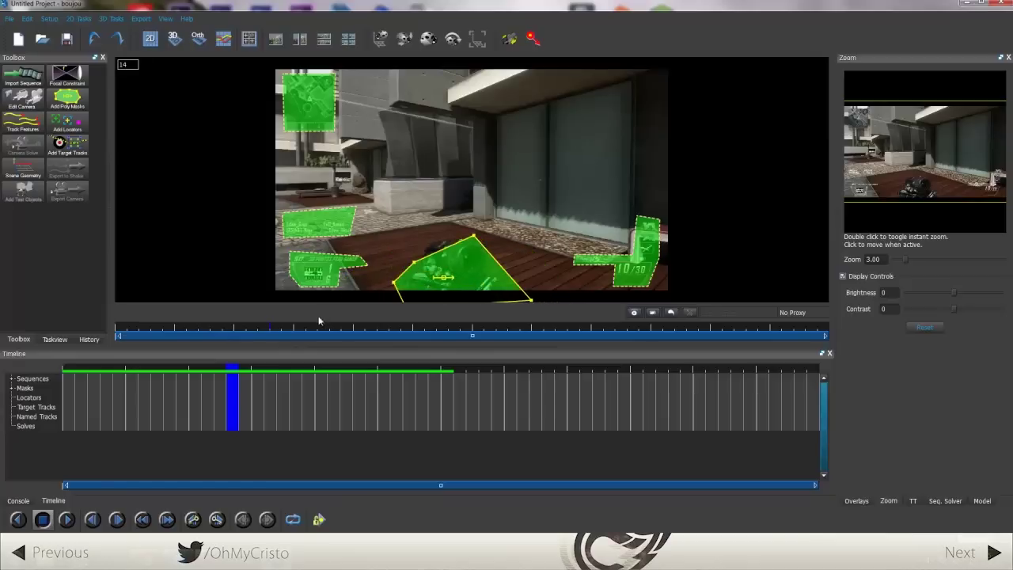
drag(274, 333, 320, 332)
mouse_move(440, 279)
mouse_down()
mouse_move(366, 288)
mouse_move(397, 250)
mouse_move(429, 237)
mouse_up()
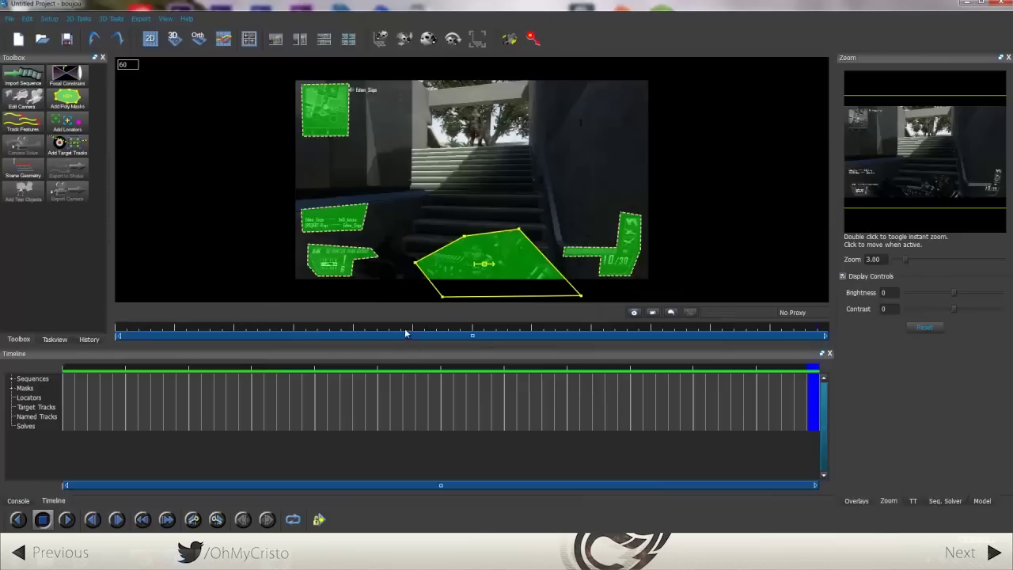
Scrub through to frame 59 to confirm the masks follow the footage
click(249, 333)
drag(250, 332, 598, 333)
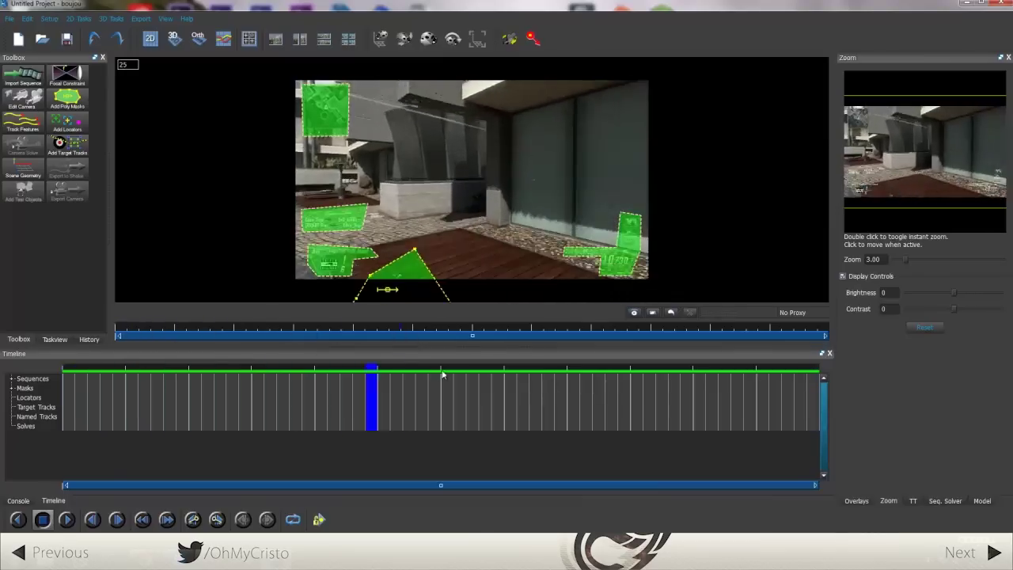
drag(665, 417, 801, 400)
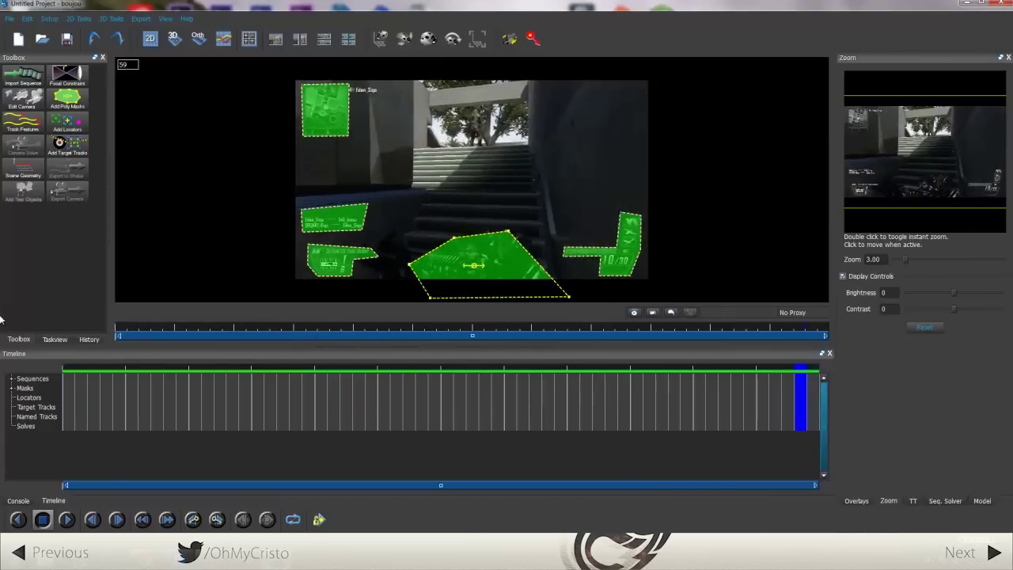
click(20, 129)
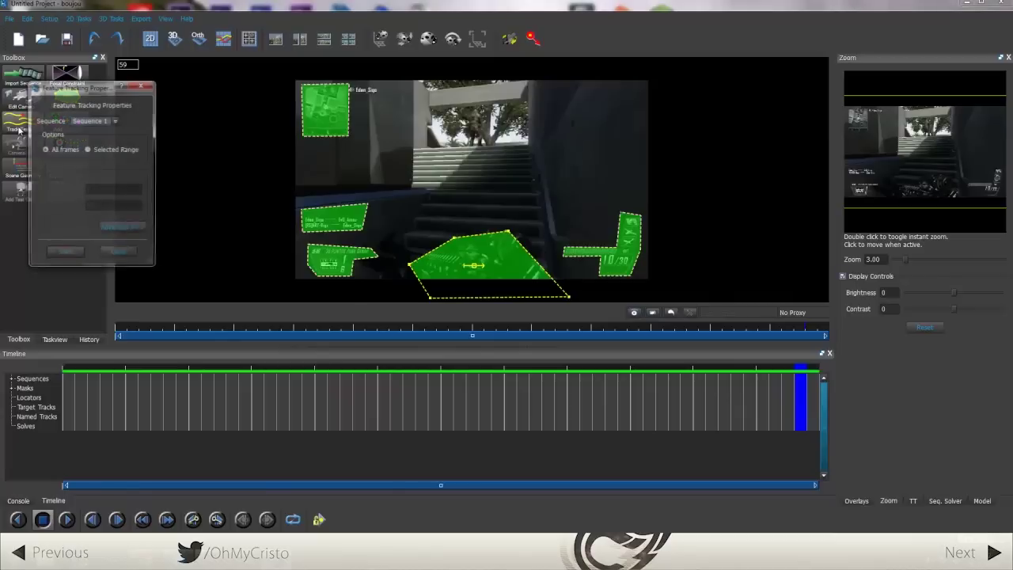
Track features across all frames, review the tracks, and bring up Advanced Camera Solve Properties
click(122, 230)
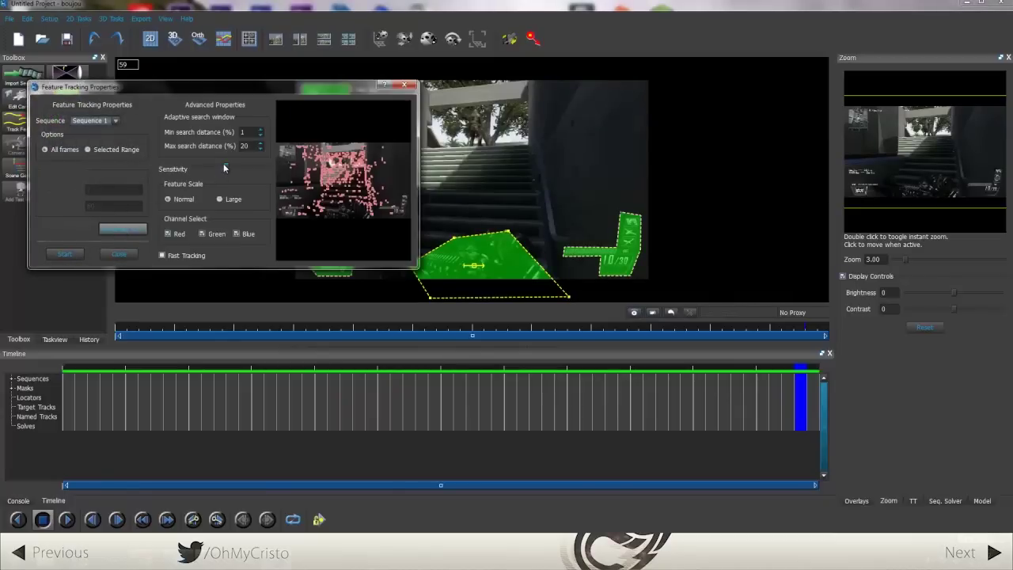
click(68, 258)
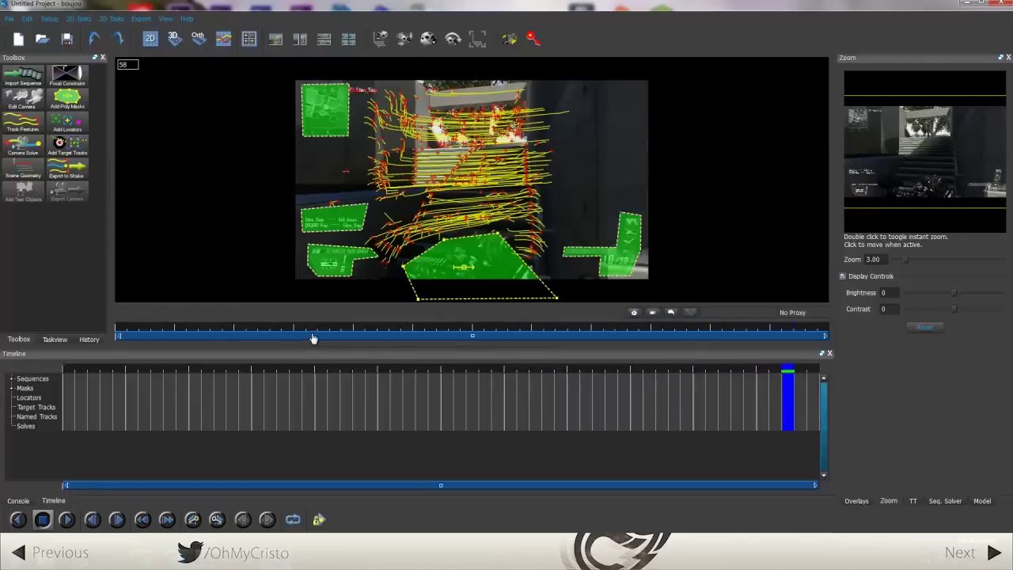
drag(311, 333, 117, 334)
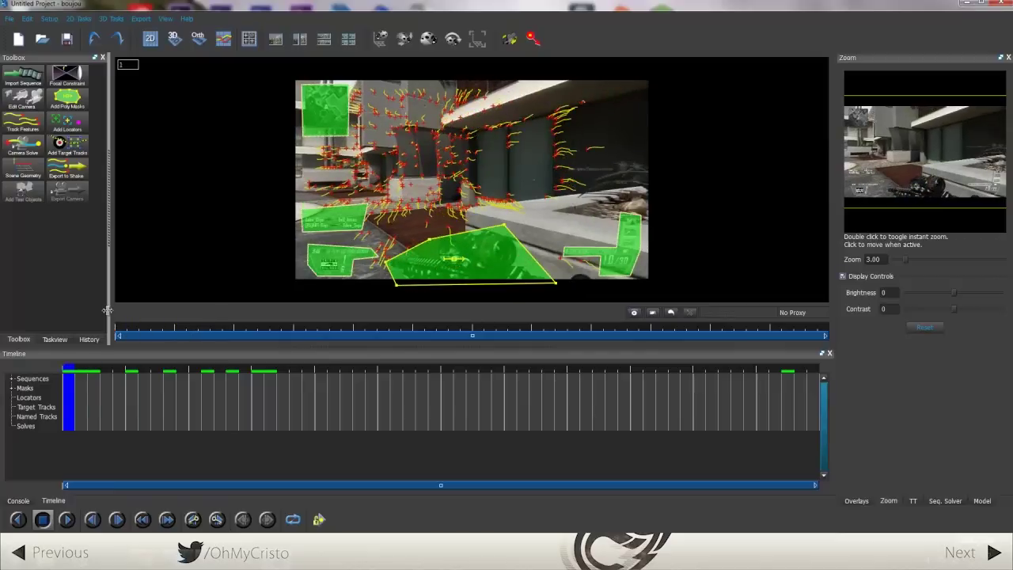
drag(154, 320, 115, 333)
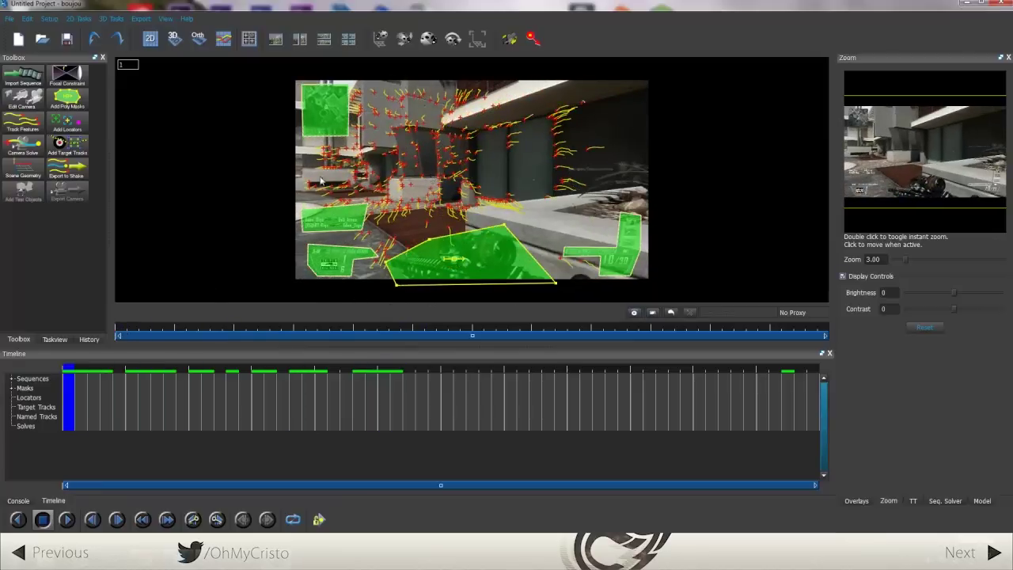
click(21, 152)
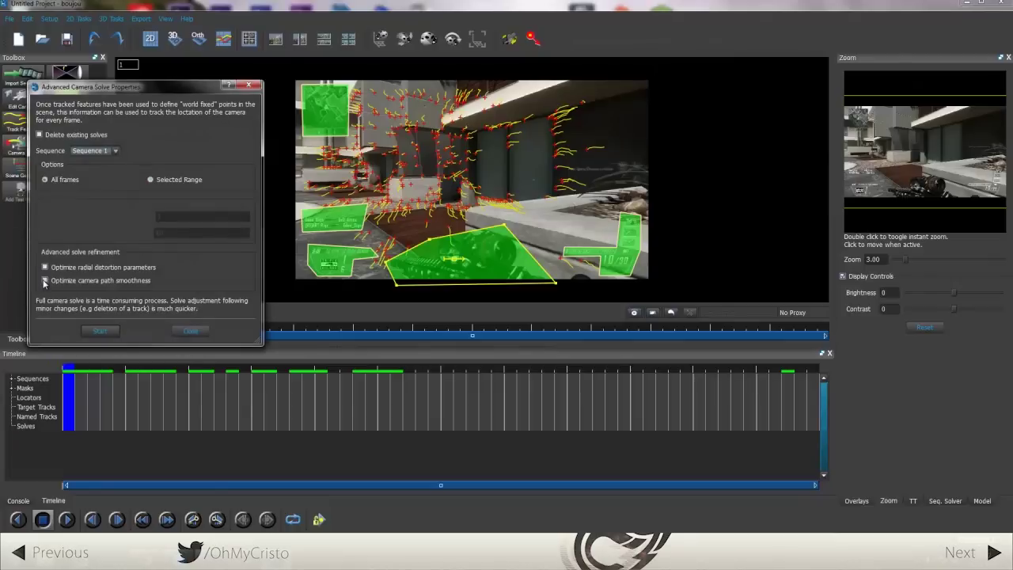
Run the camera solve over all frames to produce Camera solve 1 with solved track points
click(101, 331)
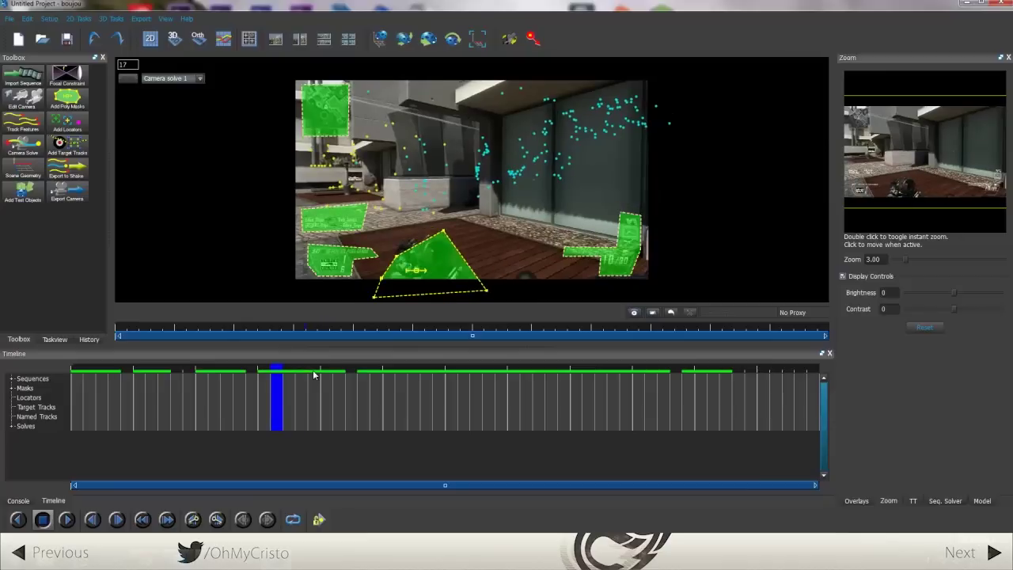
click(23, 169)
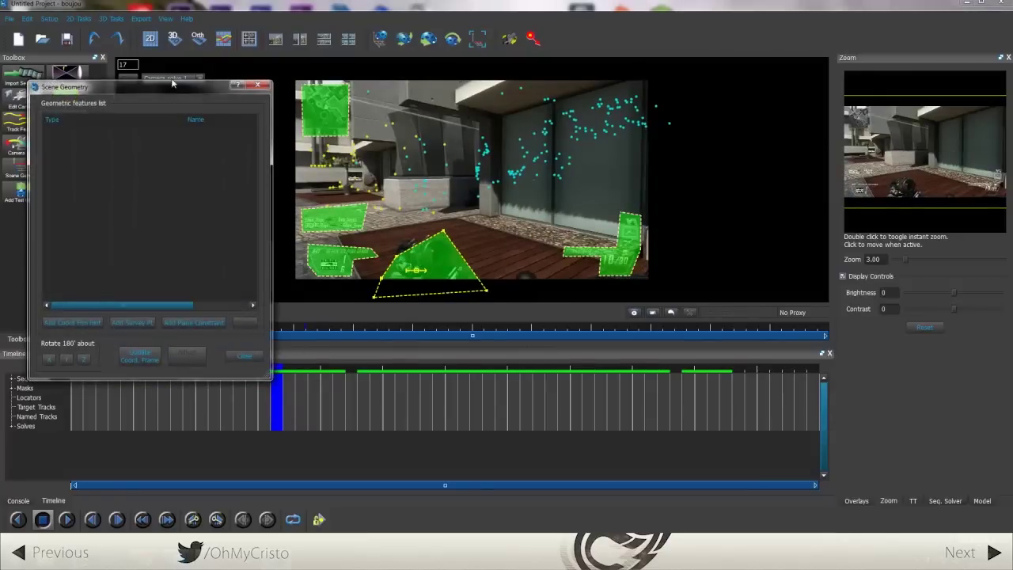
Add a coordinate frame hint set to x-axis and pick tracked point 1042
drag(174, 84, 844, 50)
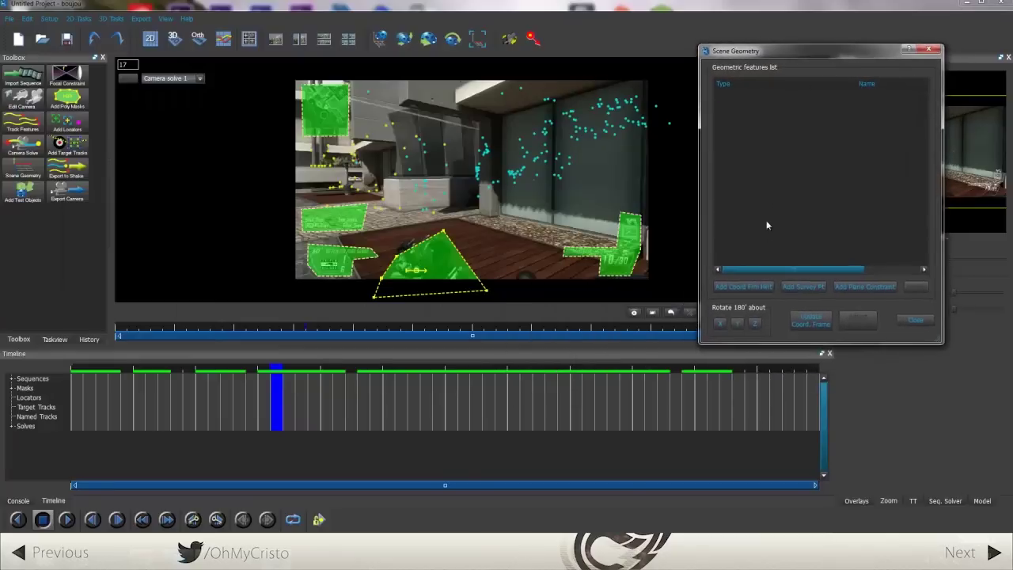
click(763, 284)
click(931, 248)
click(926, 272)
mouse_move(507, 337)
mouse_down()
mouse_move(338, 336)
mouse_move(399, 326)
mouse_up()
click(413, 200)
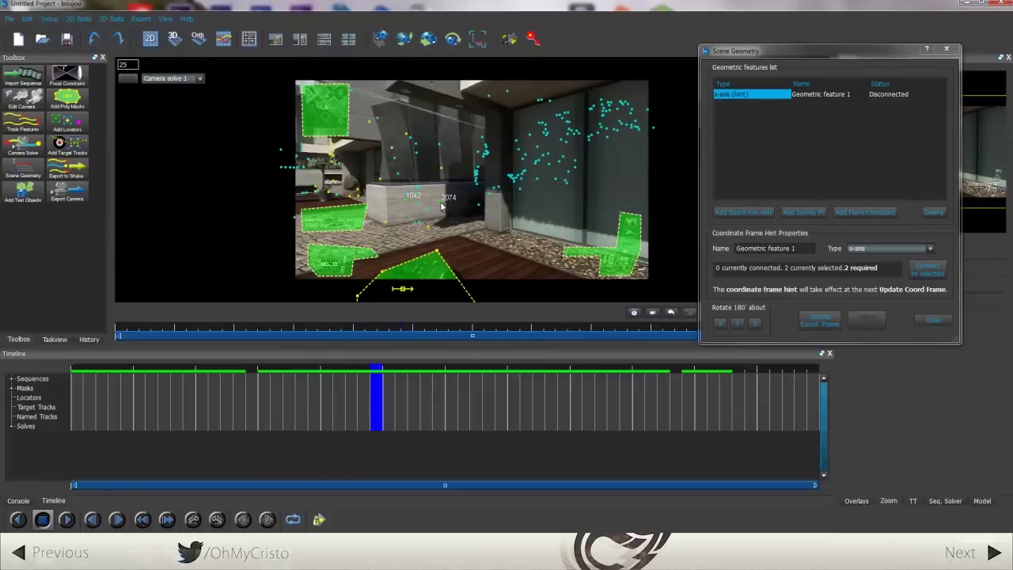
Change the hint to a y-axis and select tracked points 1156 and 213
click(930, 250)
click(931, 252)
click(928, 270)
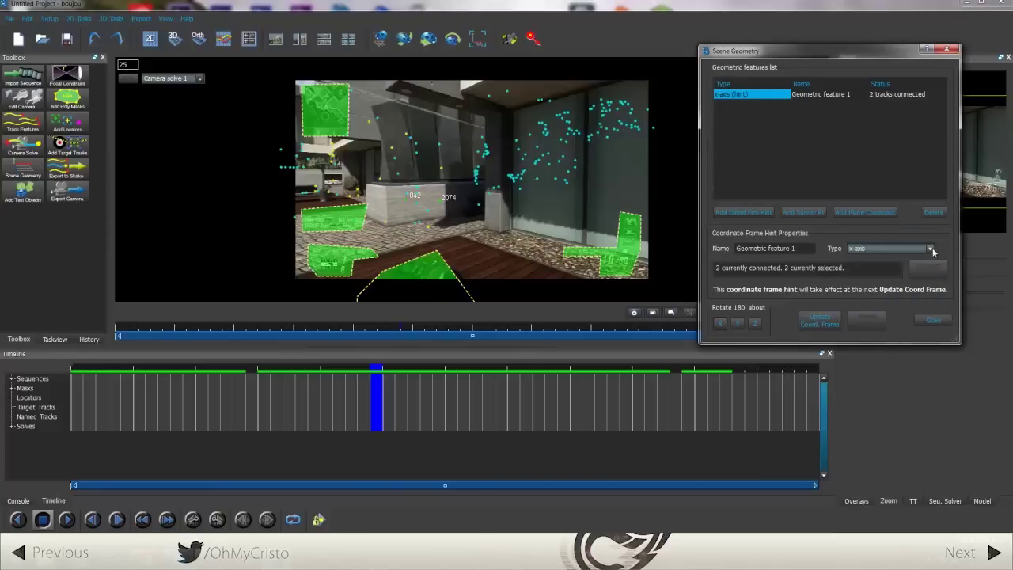
click(932, 252)
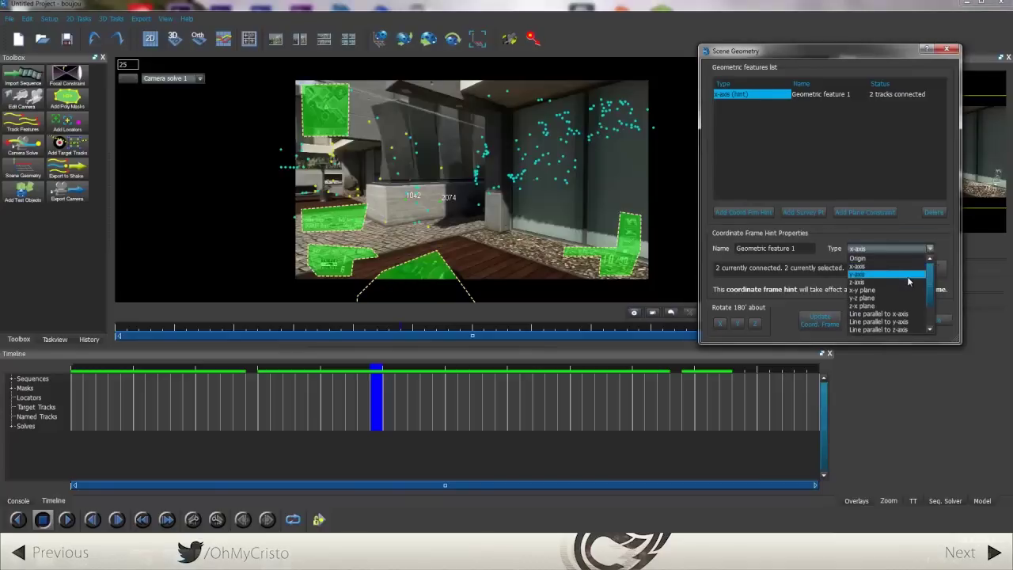
click(908, 276)
drag(389, 332, 452, 315)
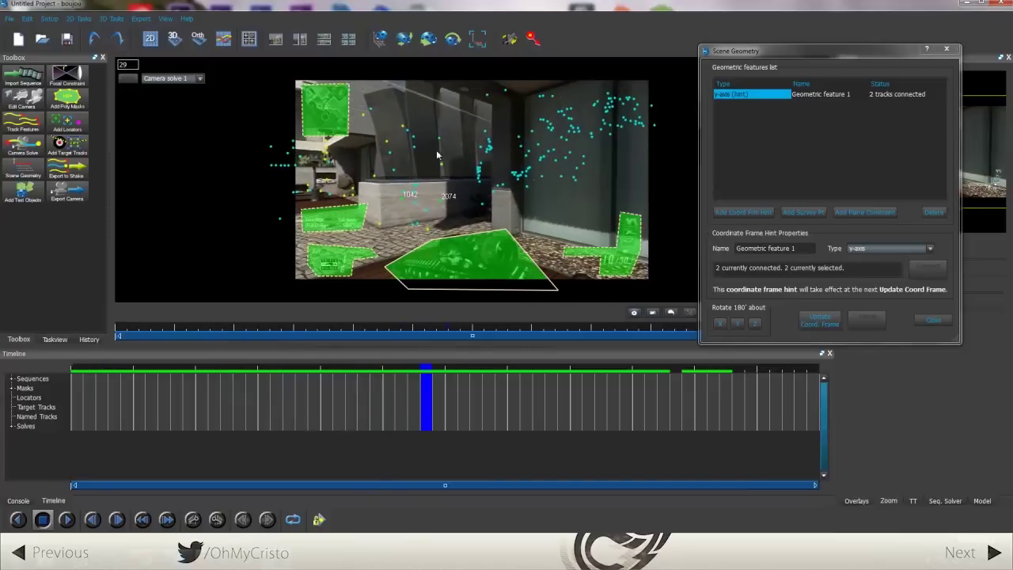
shift+click(441, 153)
shift+click(441, 141)
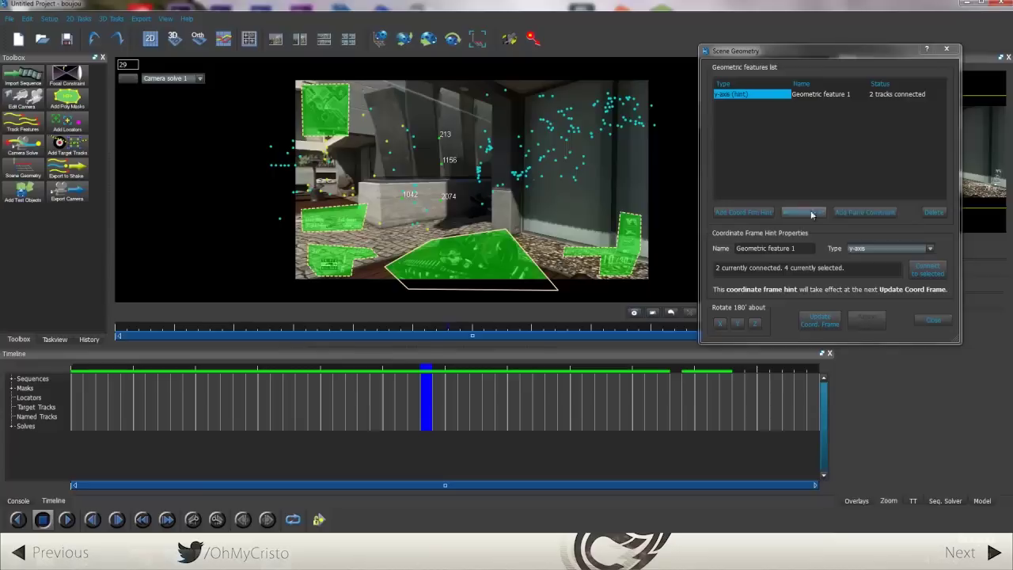
Make the hint an Origin and connect it to tracked wall point 2772
click(929, 251)
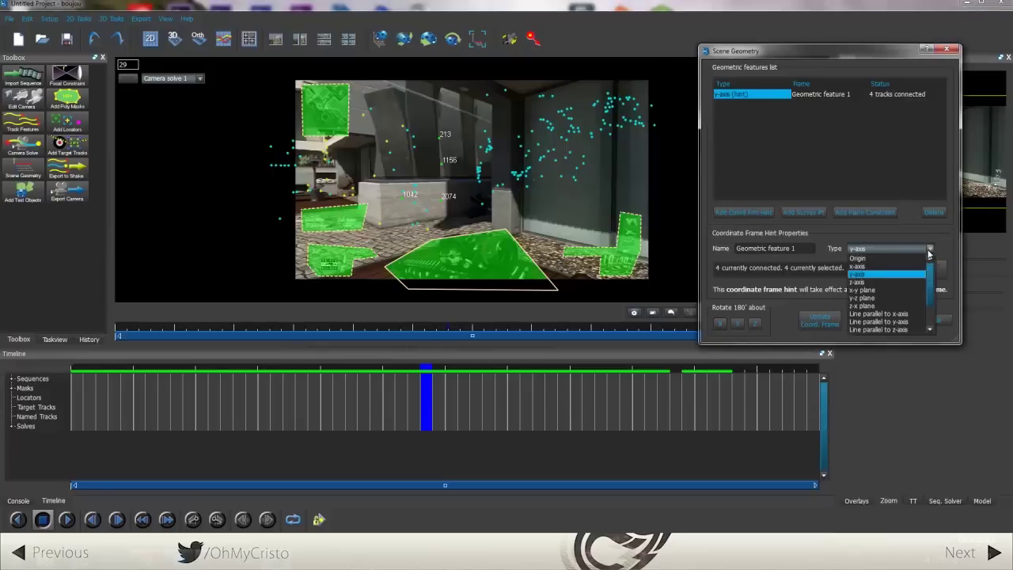
click(887, 258)
click(338, 333)
drag(338, 333, 395, 285)
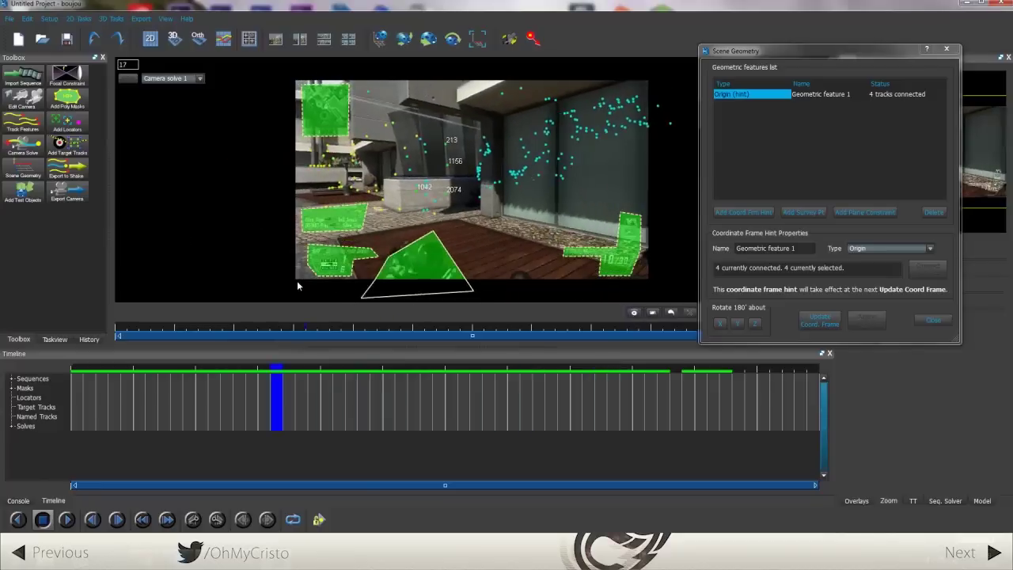
click(495, 143)
click(926, 270)
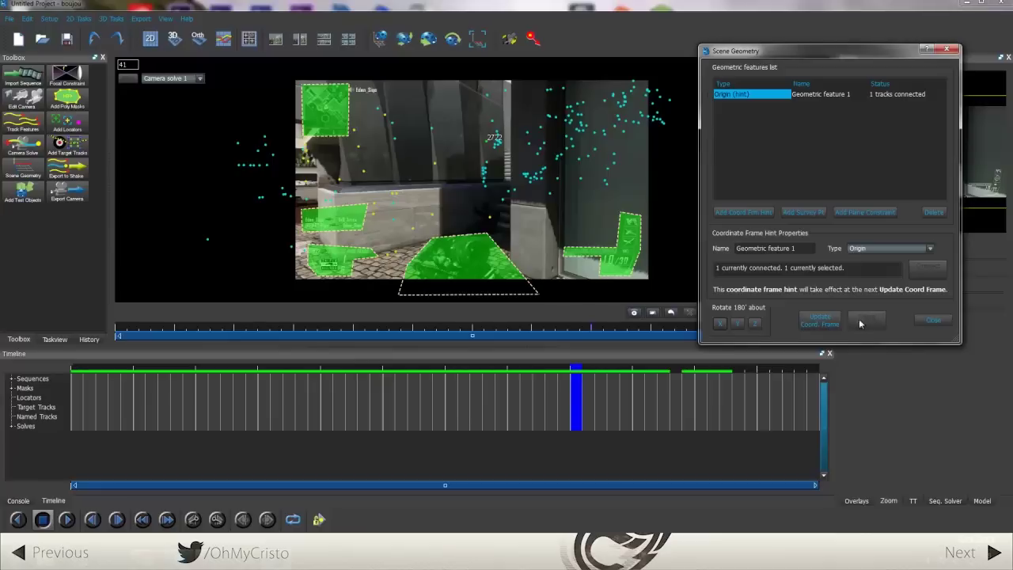
Update the coordinate frame, close Scene Geometry, and insert a Ladybird test object
click(823, 320)
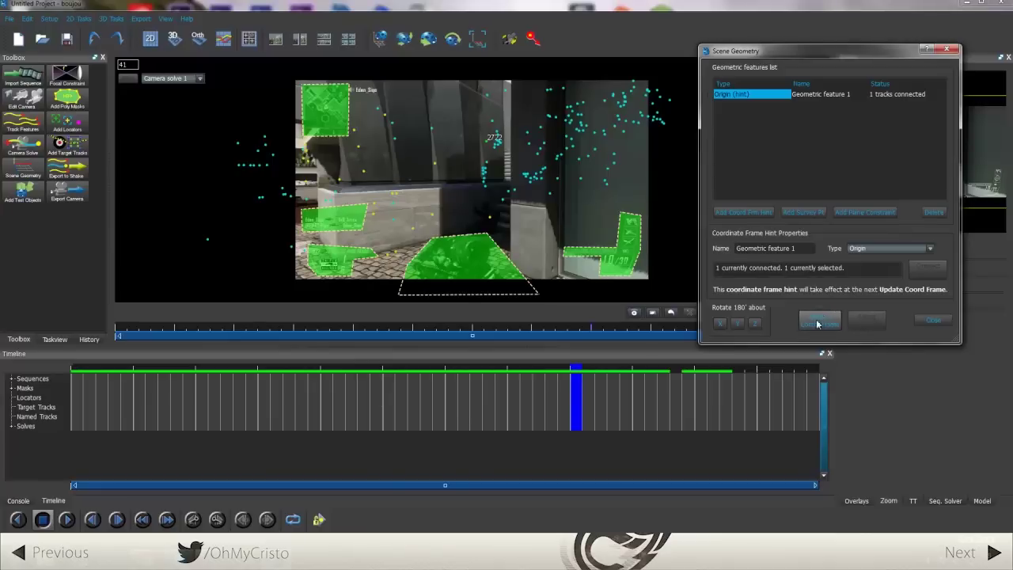
click(932, 319)
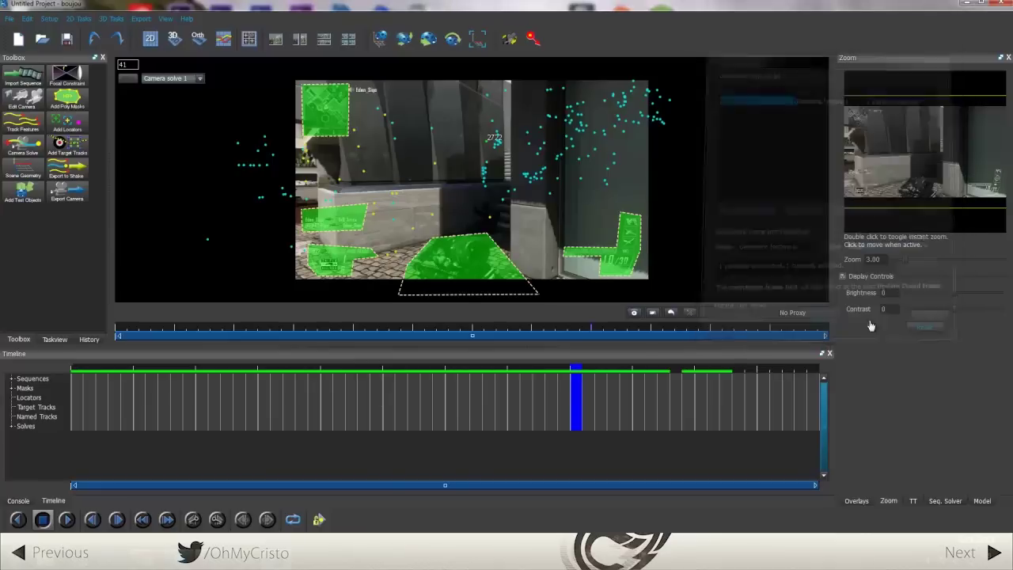
click(22, 193)
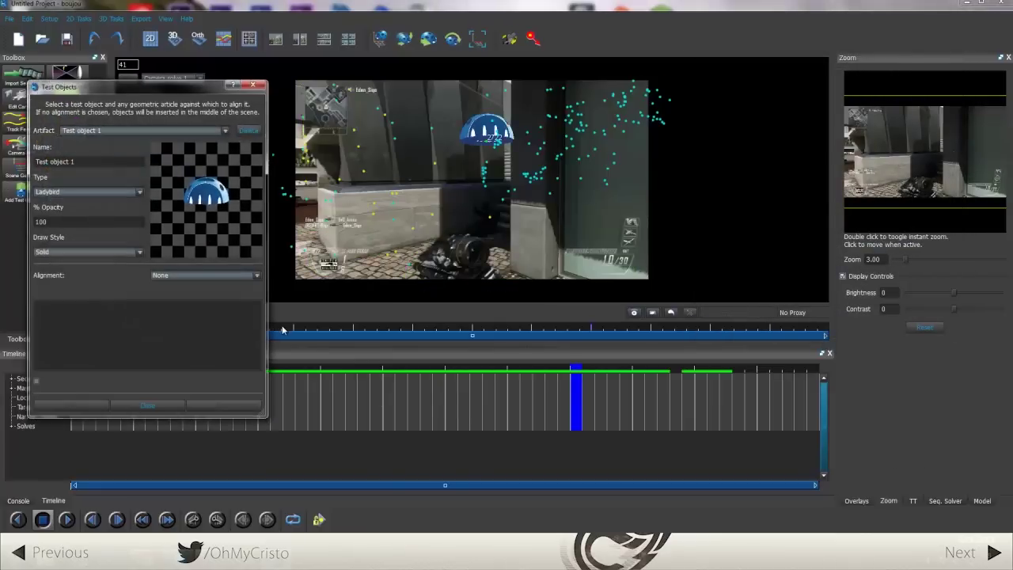
drag(282, 330, 644, 343)
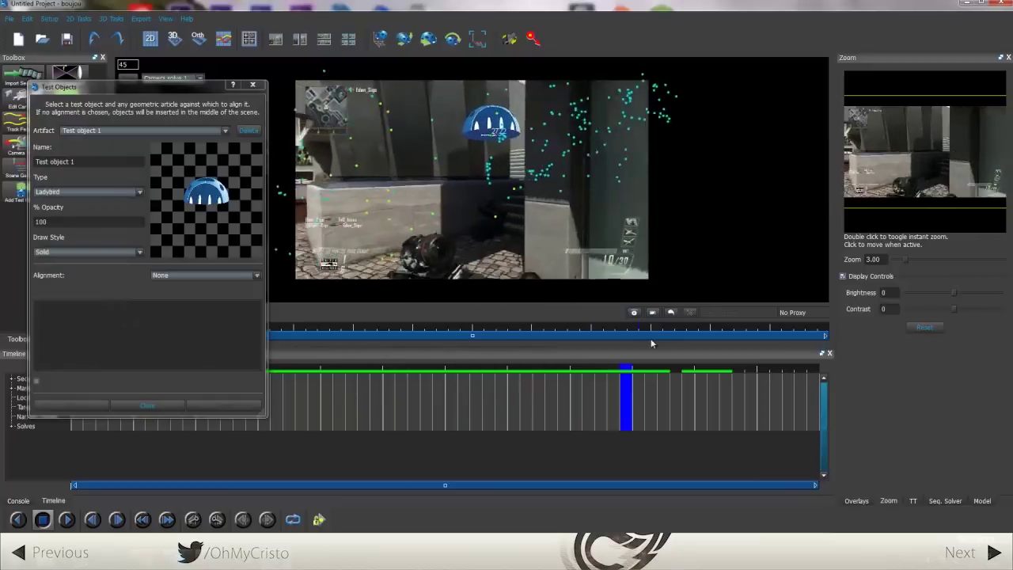
drag(645, 342, 601, 337)
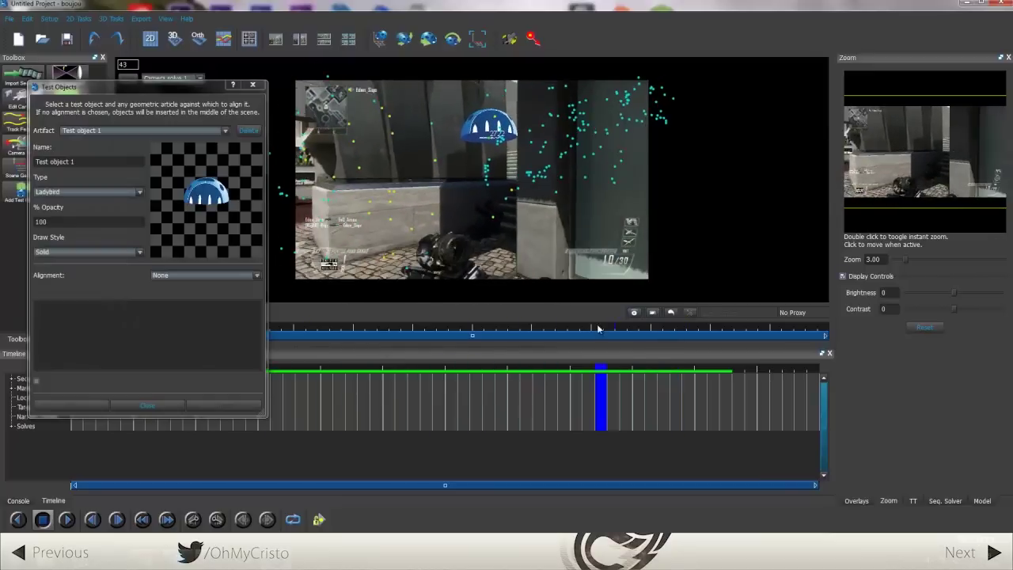
click(246, 135)
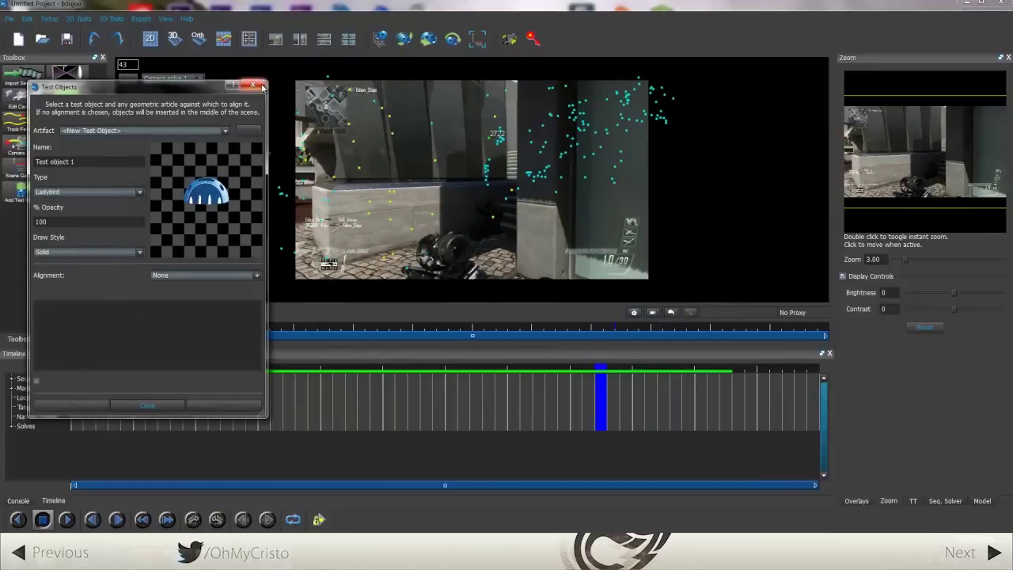
click(253, 85)
click(153, 19)
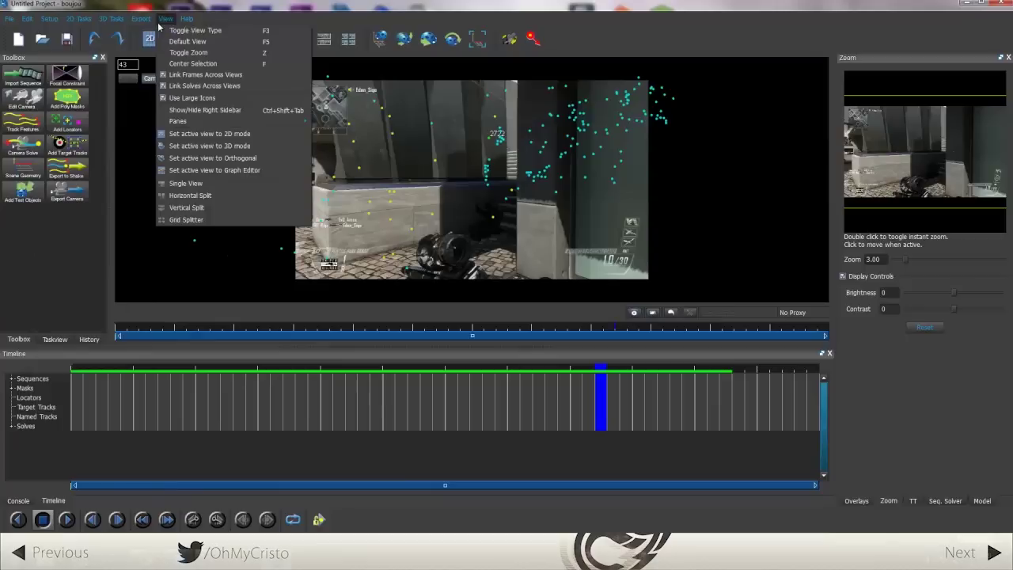
Export the camera solve as After Effects (Maya) with the scene scaled by 100
click(154, 30)
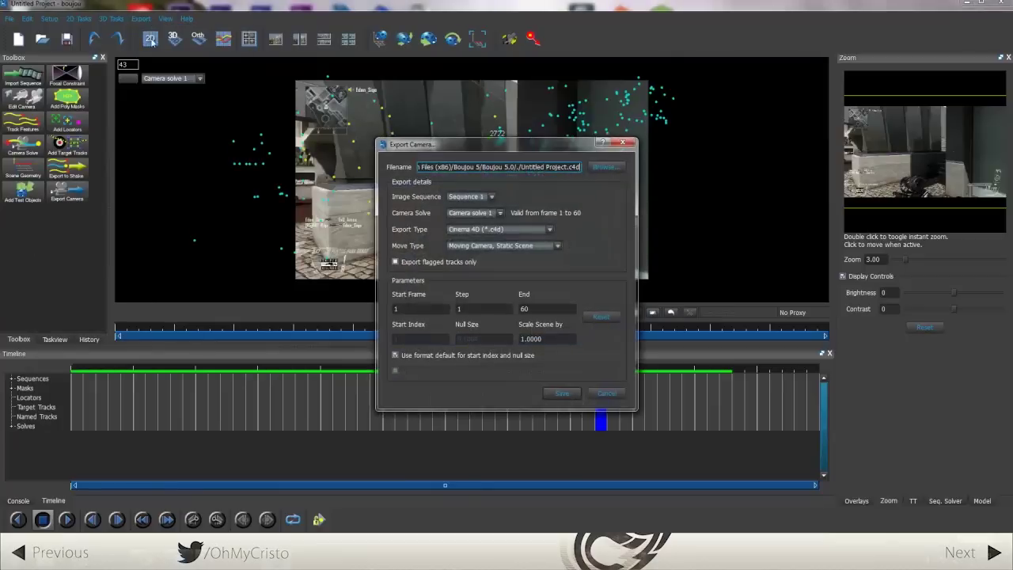
click(548, 230)
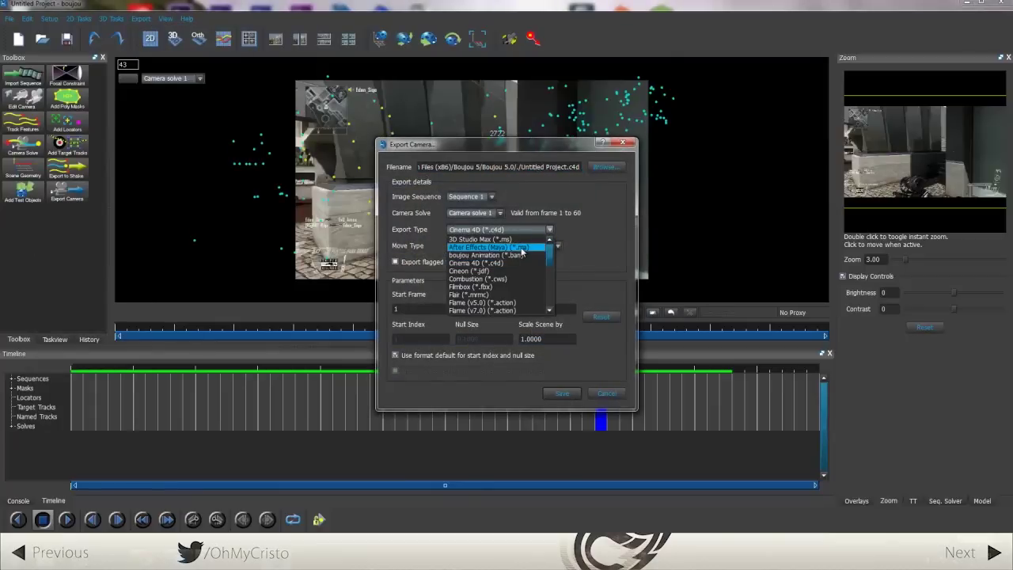
click(522, 249)
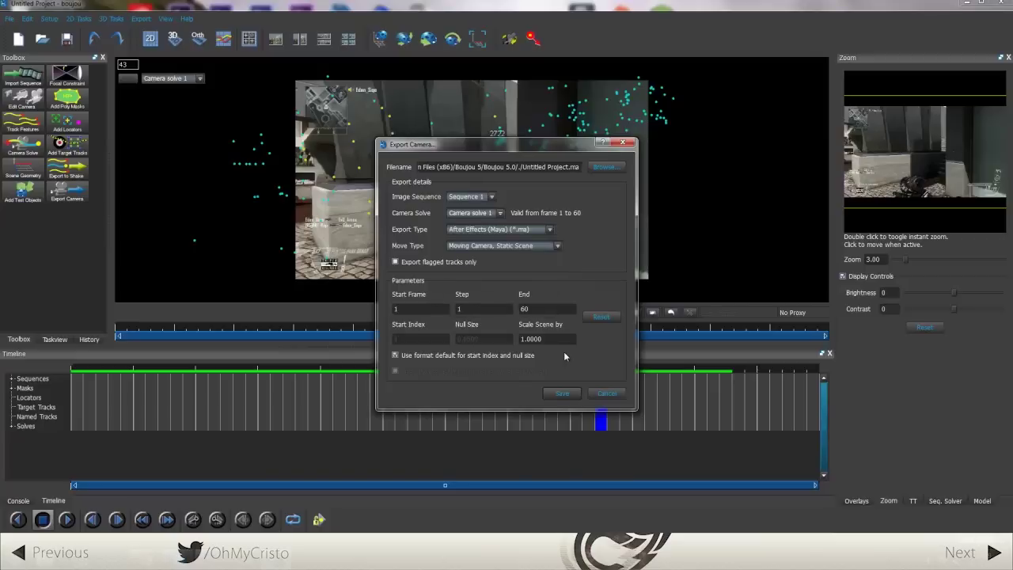
drag(565, 338, 513, 338)
text(100)
key(Tab)
Save the export as swaaago.ma in the Progetti/tut/tut2 folder
mouse_move(527, 141)
mouse_down()
mouse_move(806, 72)
mouse_move(823, 49)
mouse_up()
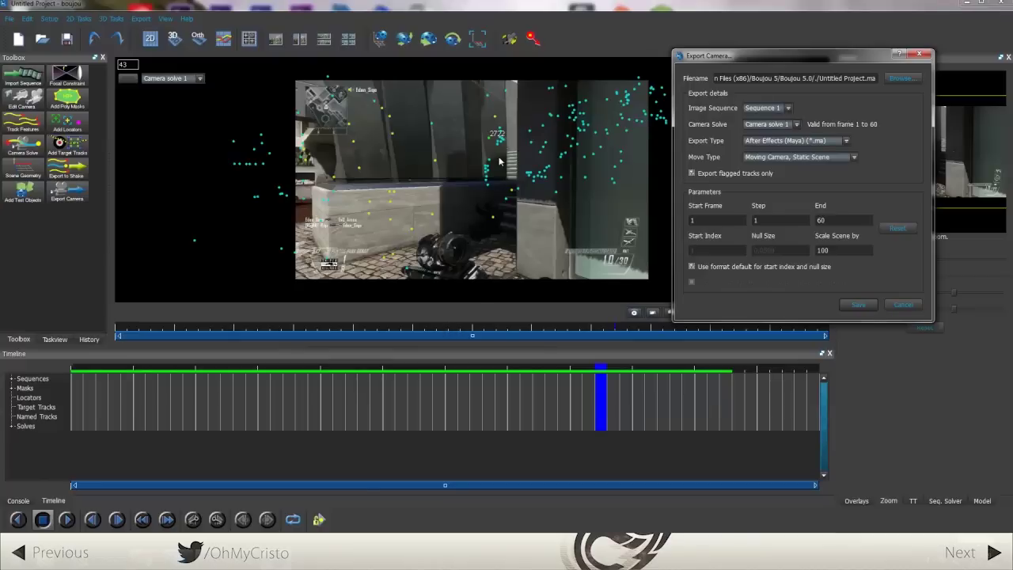
click(869, 309)
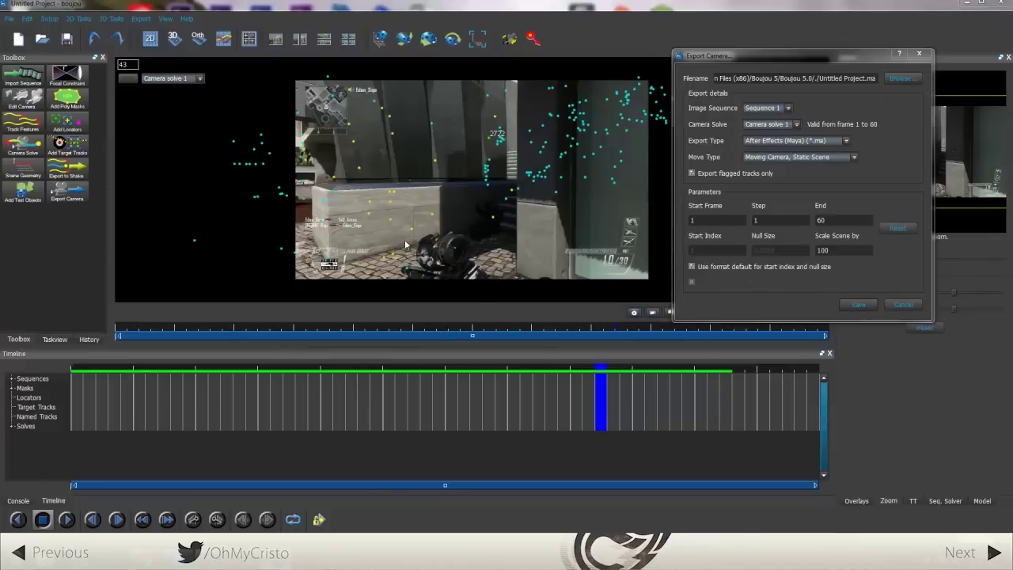
click(546, 121)
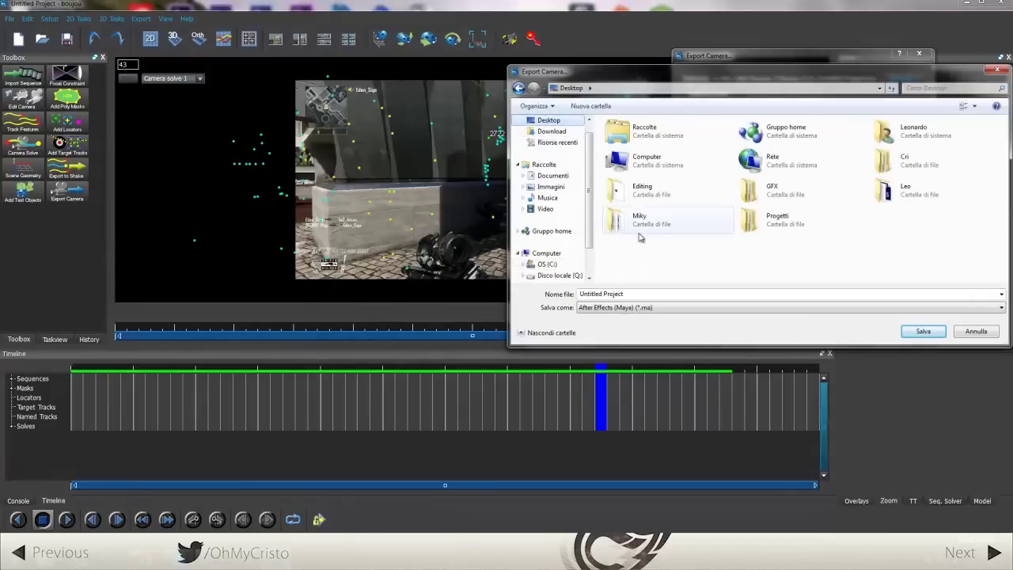
double_click(764, 220)
double_click(863, 147)
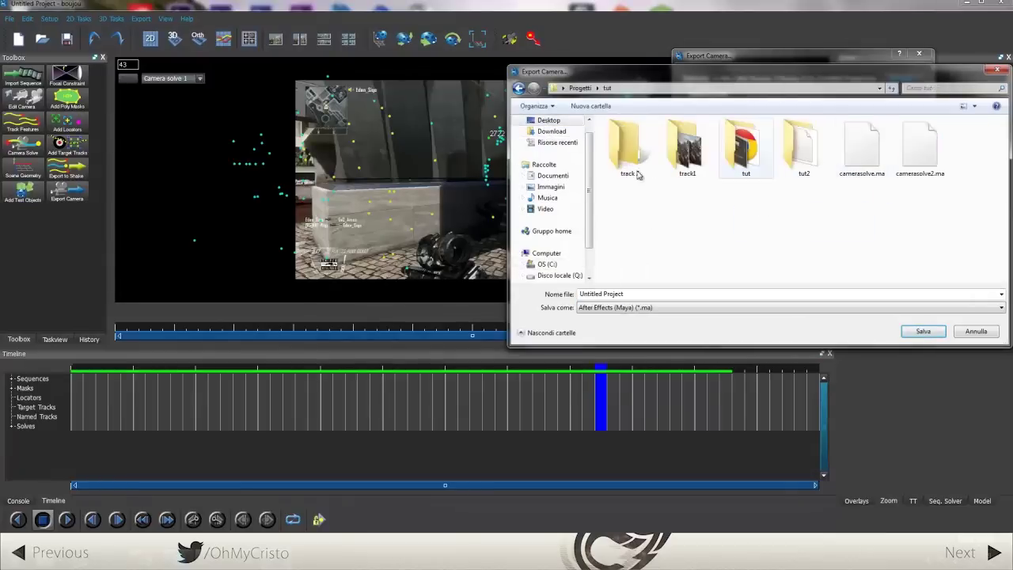
click(747, 160)
double_click(796, 161)
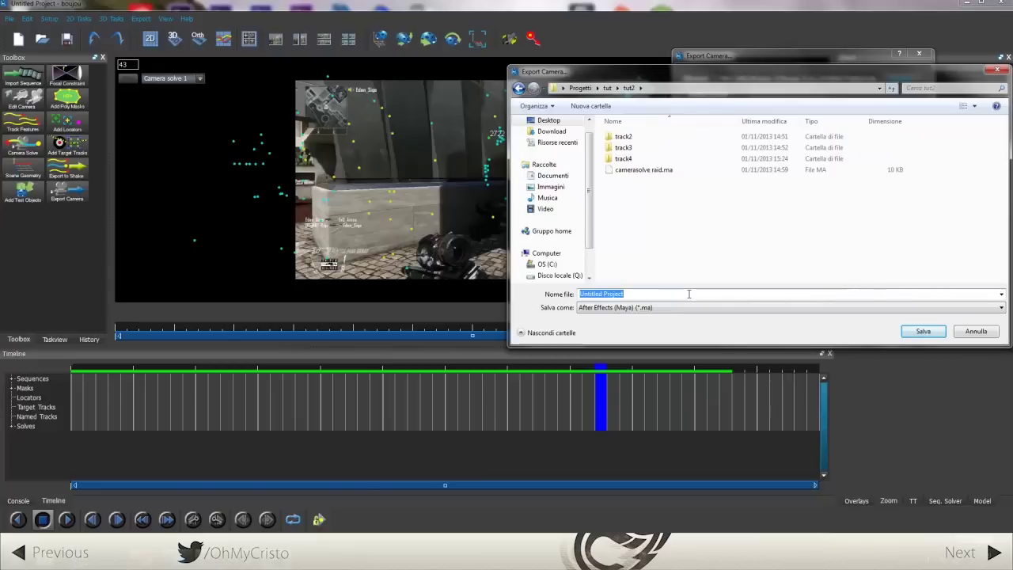
text(swaaa)
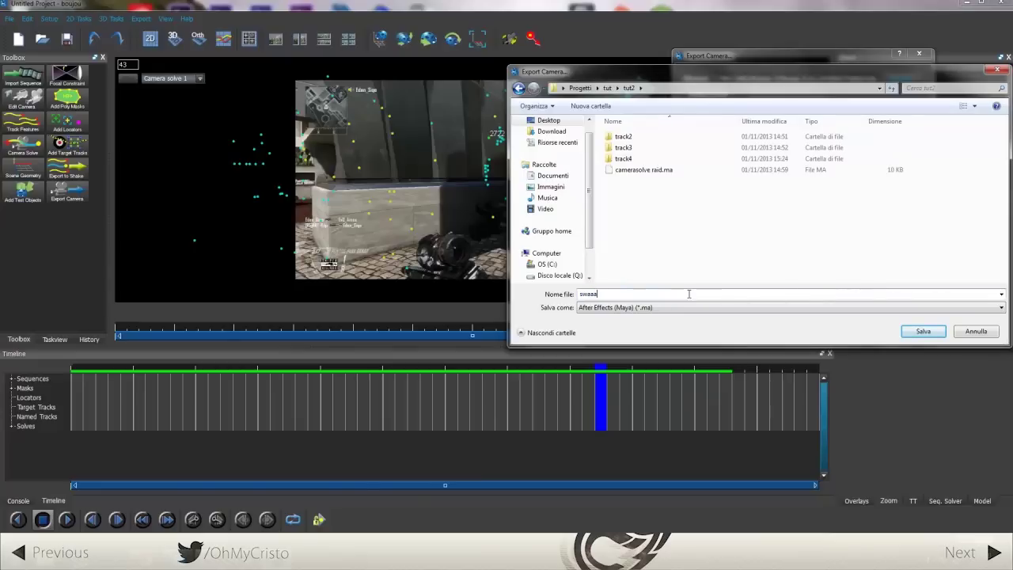
click(918, 336)
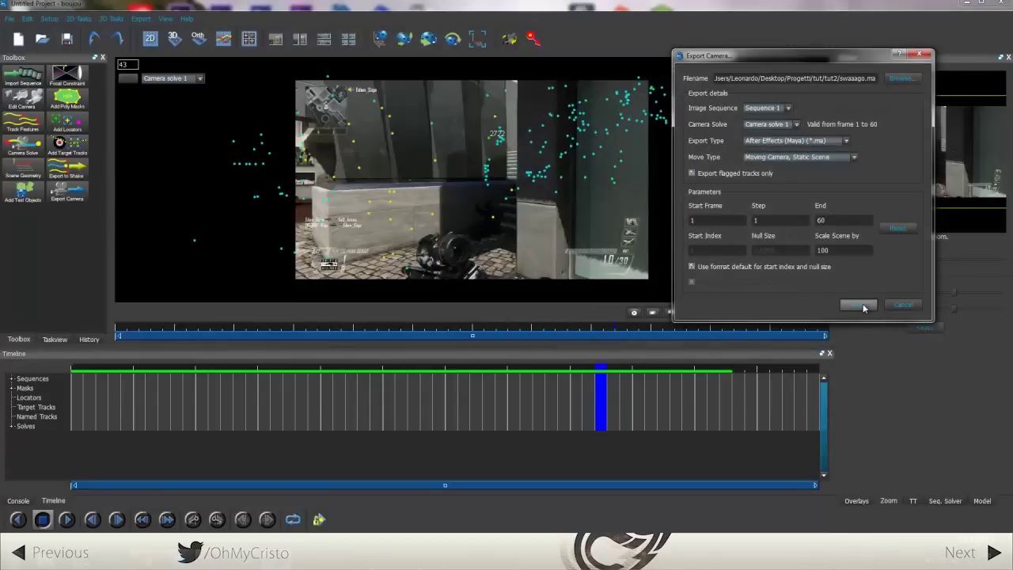
click(859, 304)
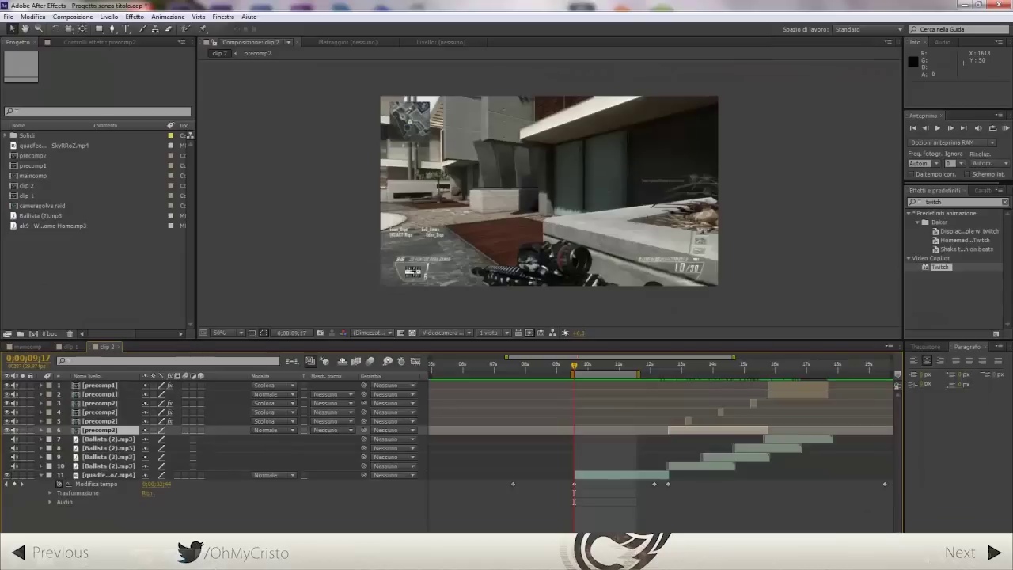
Import swaaago.ma from the Progetti/tut/tut2 folder into the project
click(11, 17)
mouse_move(45, 152)
click(250, 153)
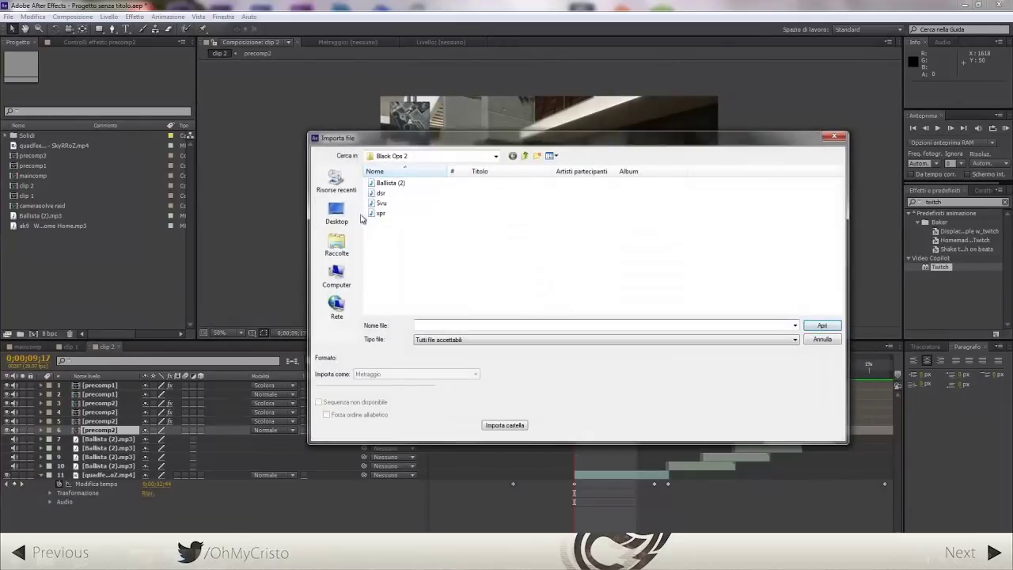
click(336, 212)
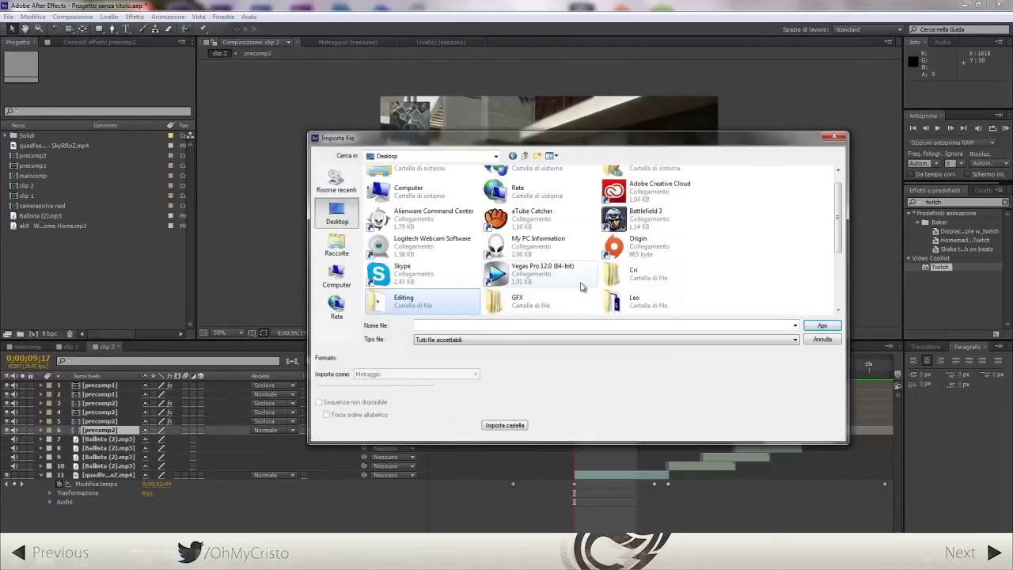
scroll(582, 287, down, 2)
double_click(582, 270)
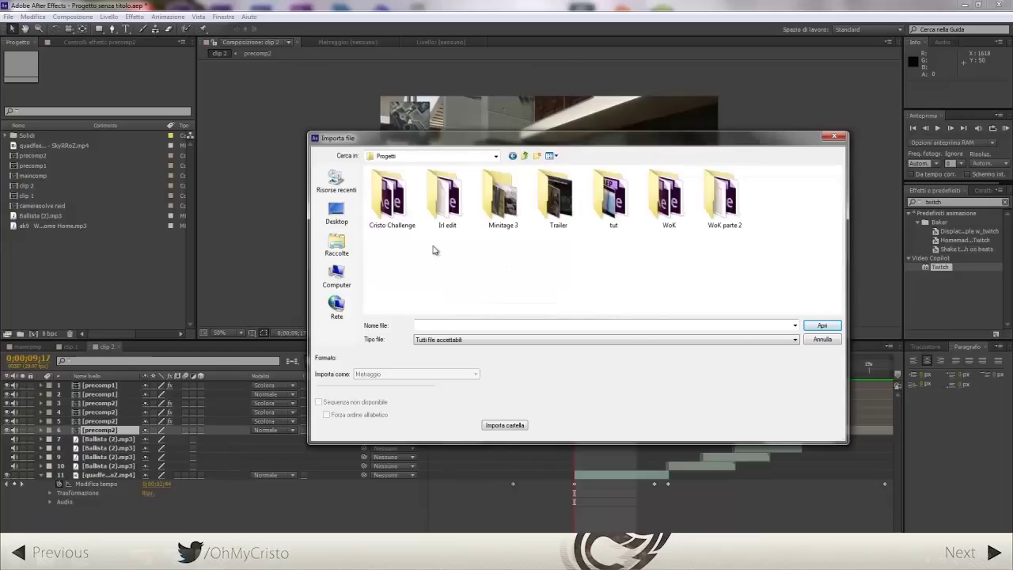
double_click(600, 225)
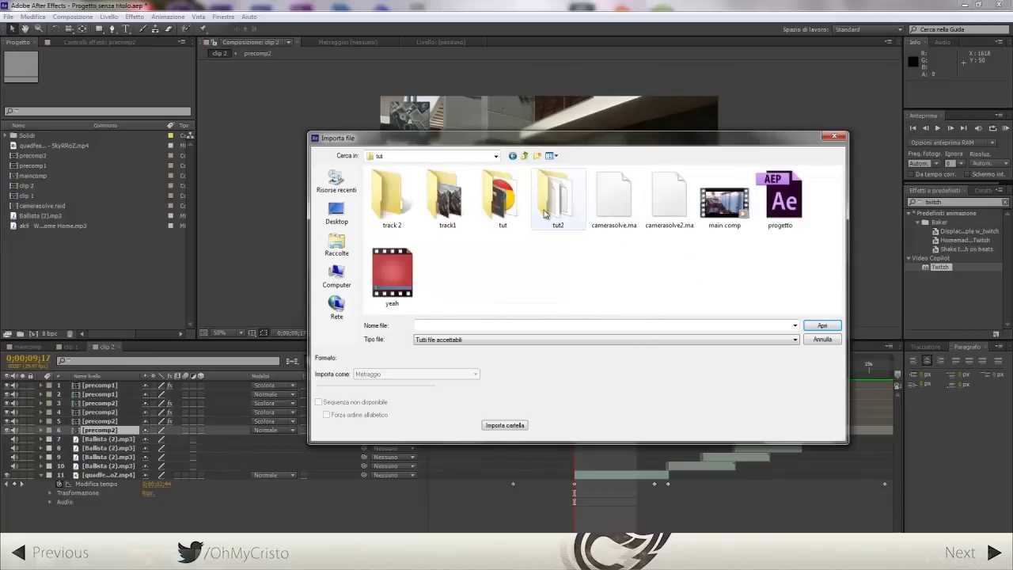
double_click(554, 224)
double_click(546, 224)
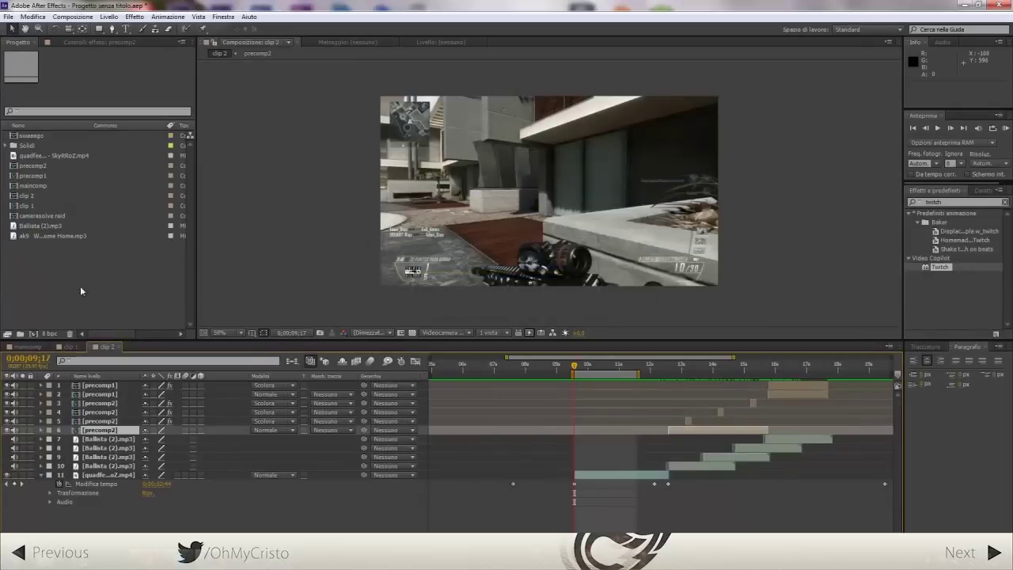
Copy the camera layer from the swaaago comp and paste it into clip 2
click(14, 269)
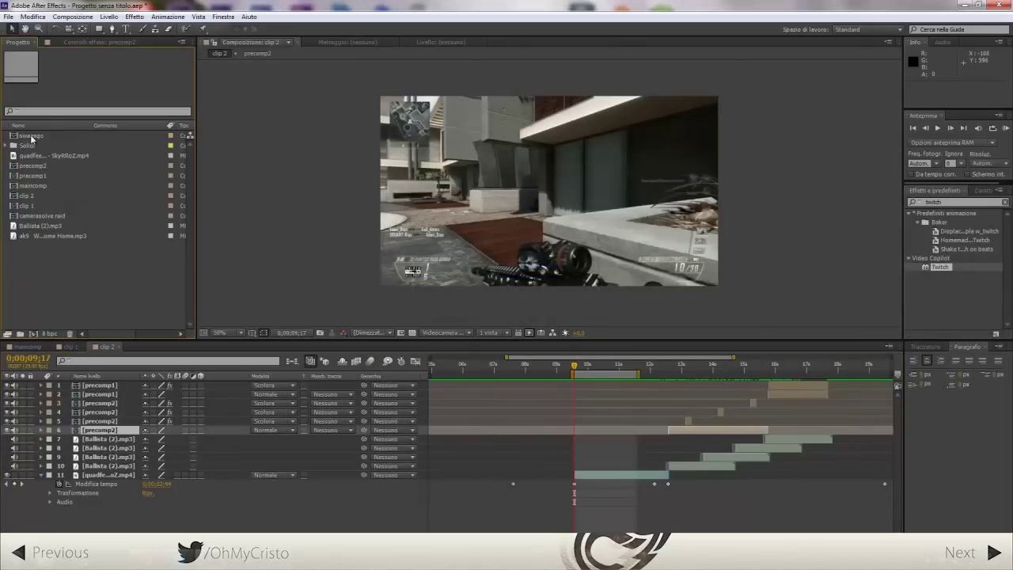
double_click(31, 137)
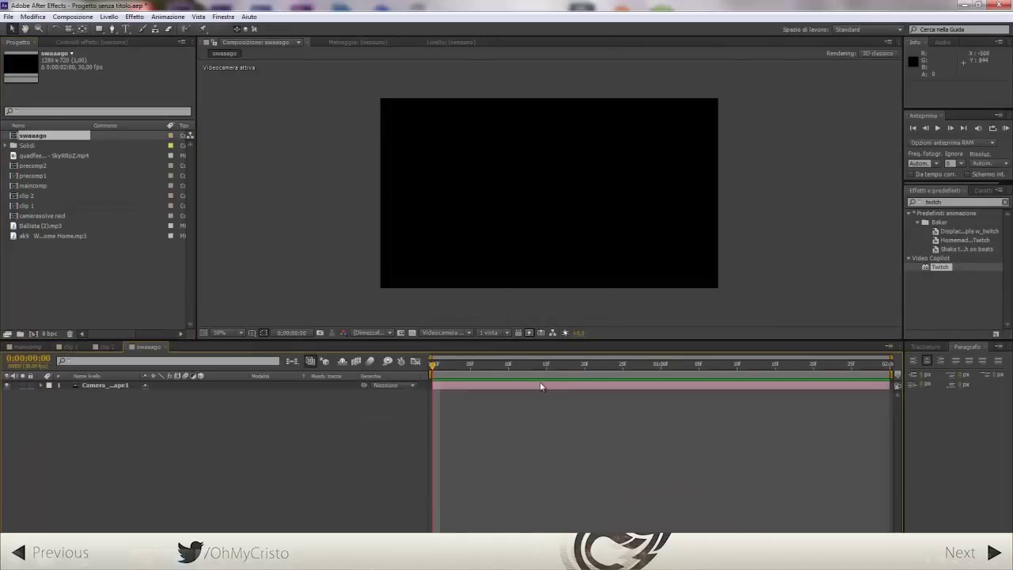
click(542, 386)
key(ctrl+c)
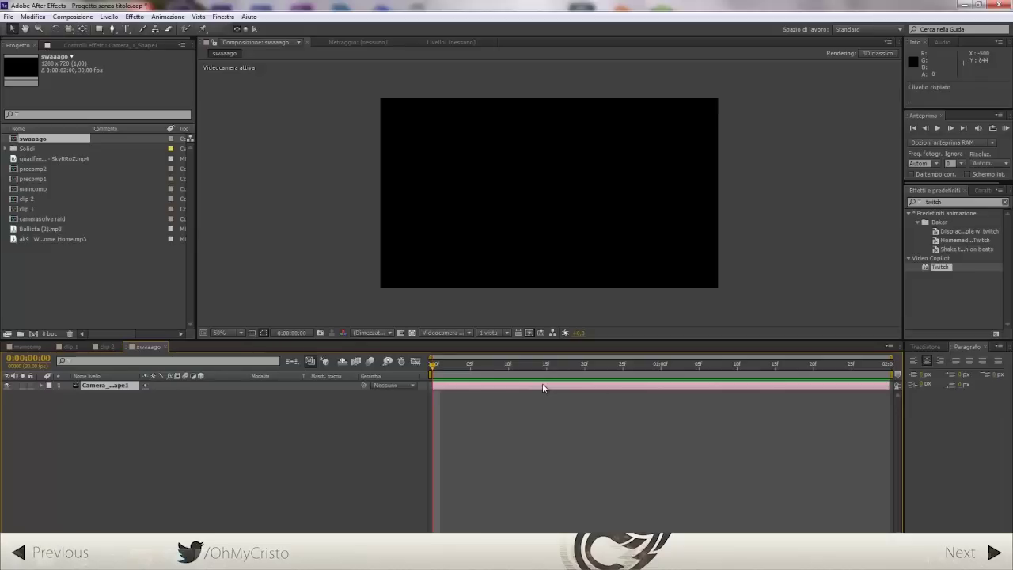
click(95, 348)
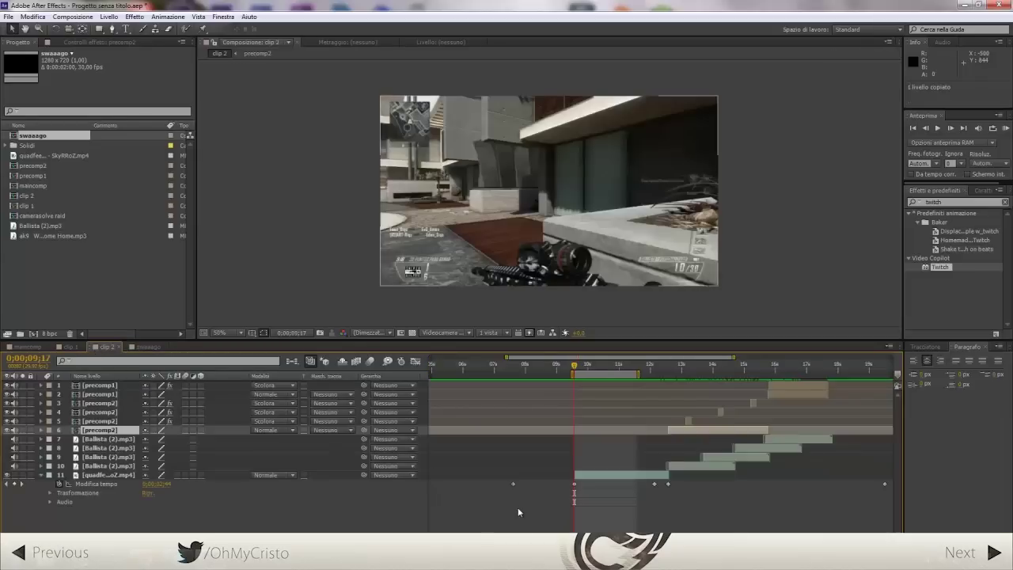
key(ctrl+v)
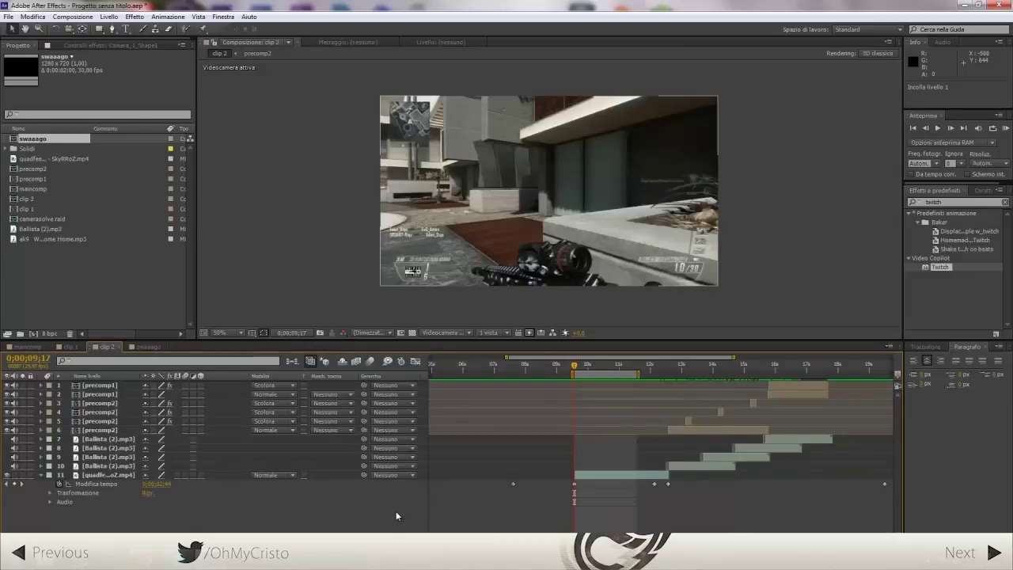
Shift the camera layer to start at 0;00;09;17, just above the gameplay footage layer
scroll(451, 518, left, 5)
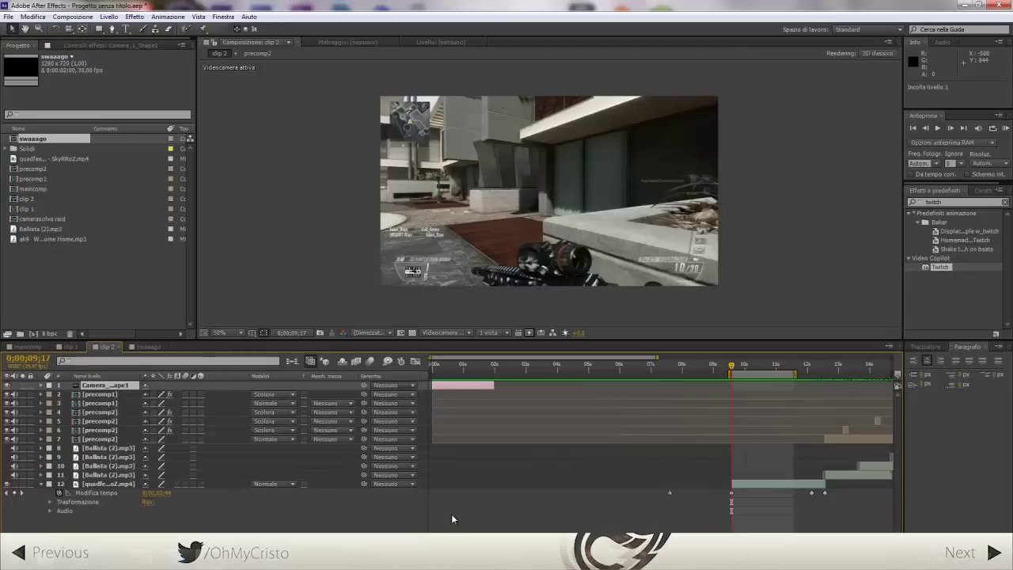
drag(467, 393, 728, 415)
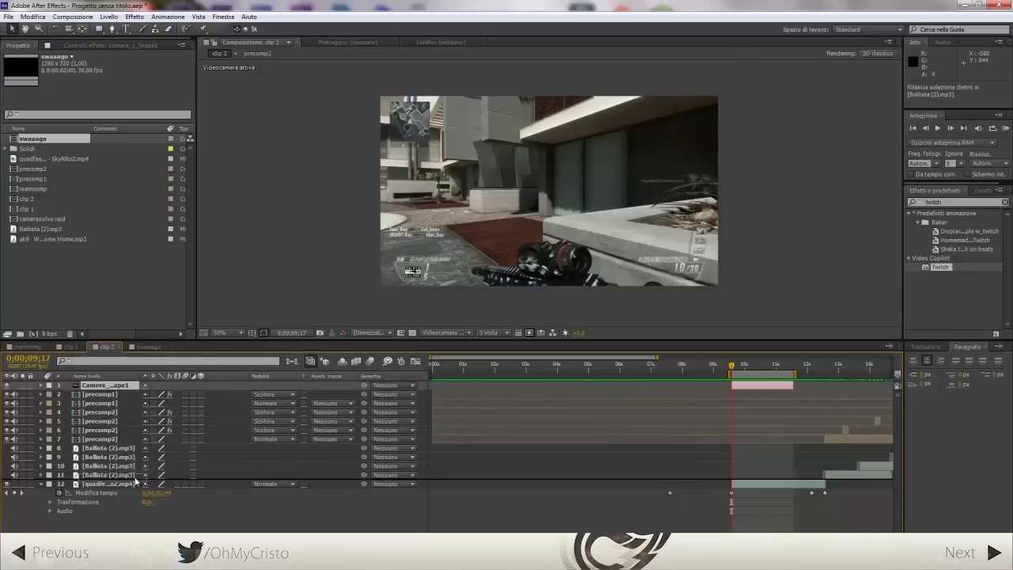
drag(106, 385, 107, 473)
key(space)
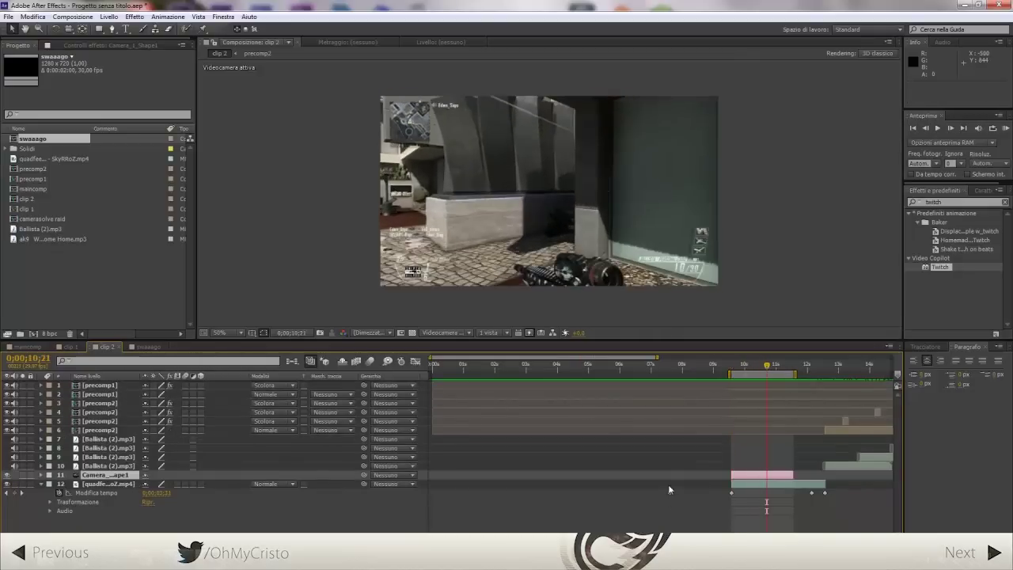
scroll(729, 524, right, 5)
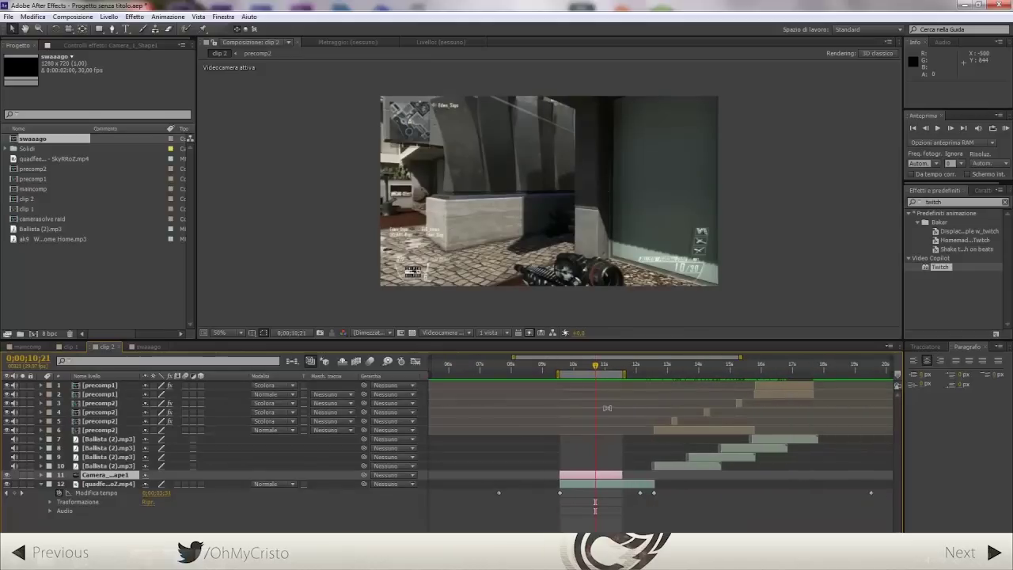
drag(588, 371, 592, 372)
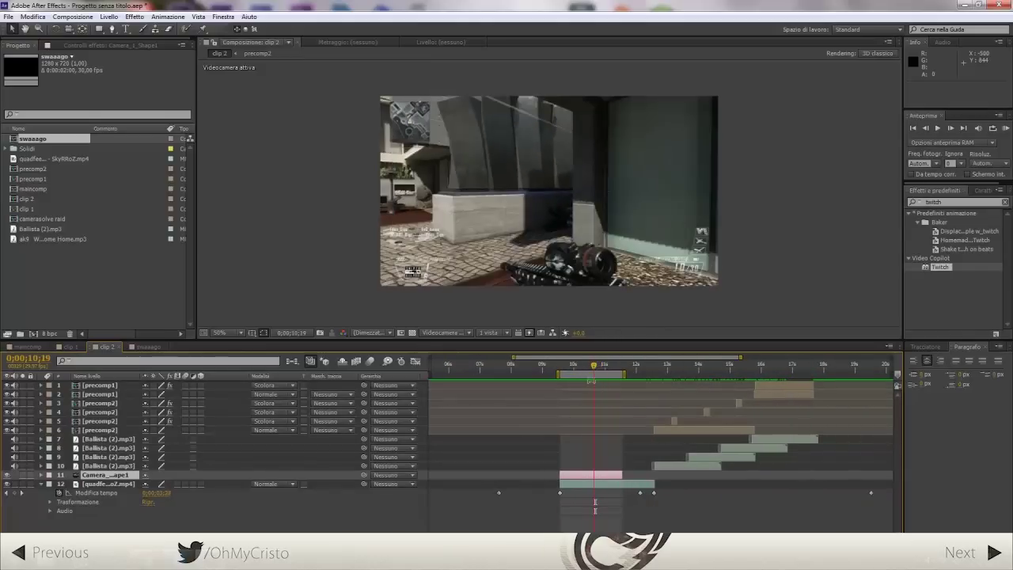
Create a text layer over the footage reading SWAG, RAID and FFA on three lines
click(125, 28)
click(445, 171)
text(SWAG)
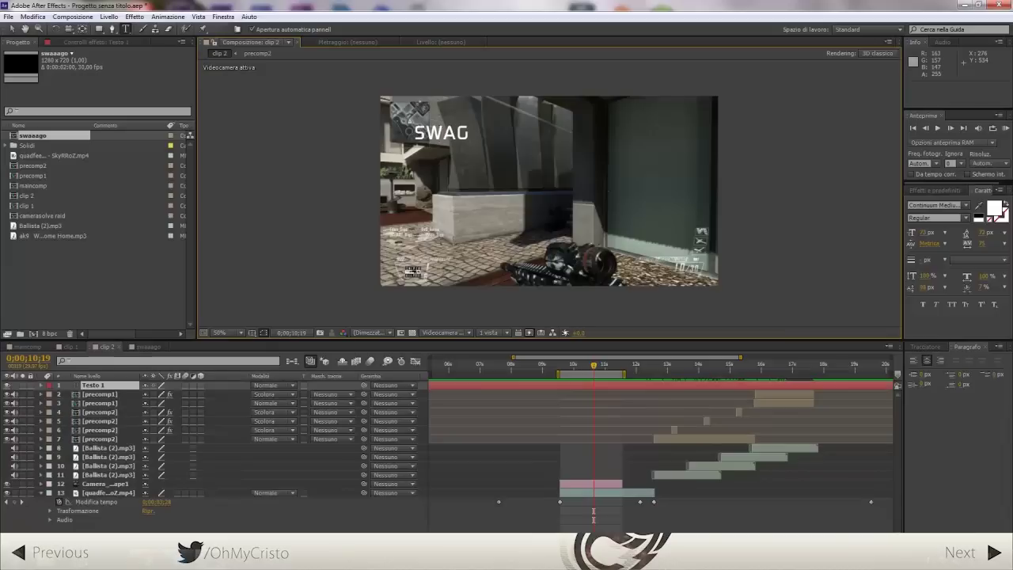
key(Return)
text(RAID)
key(Return)
text(FFA)
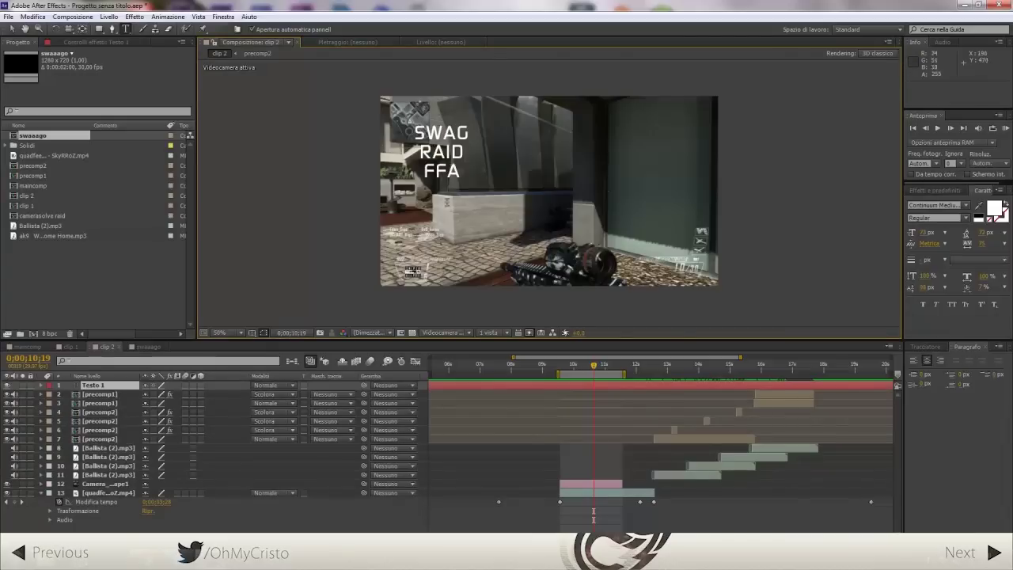
key(ctrl+a)
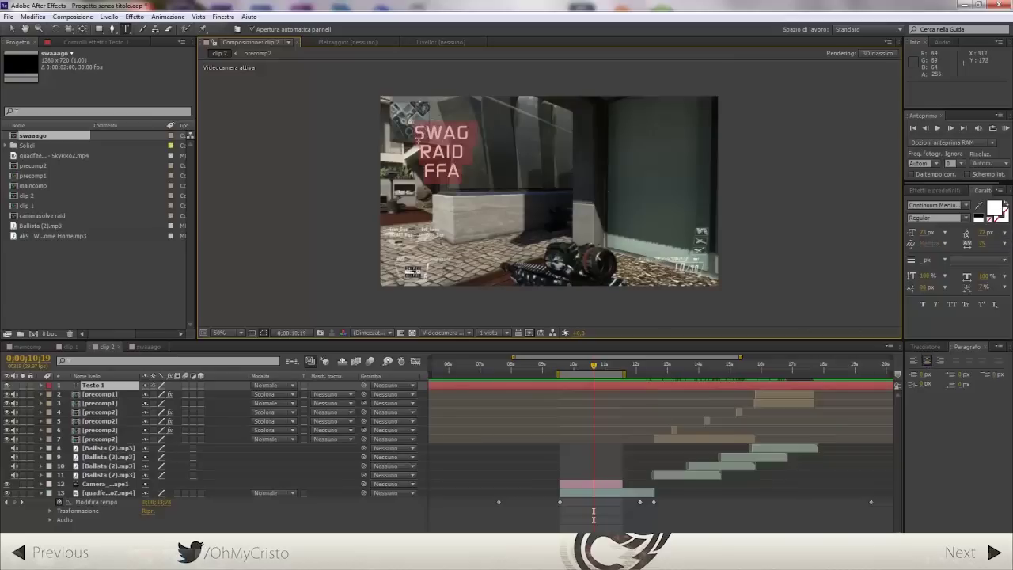
click(994, 207)
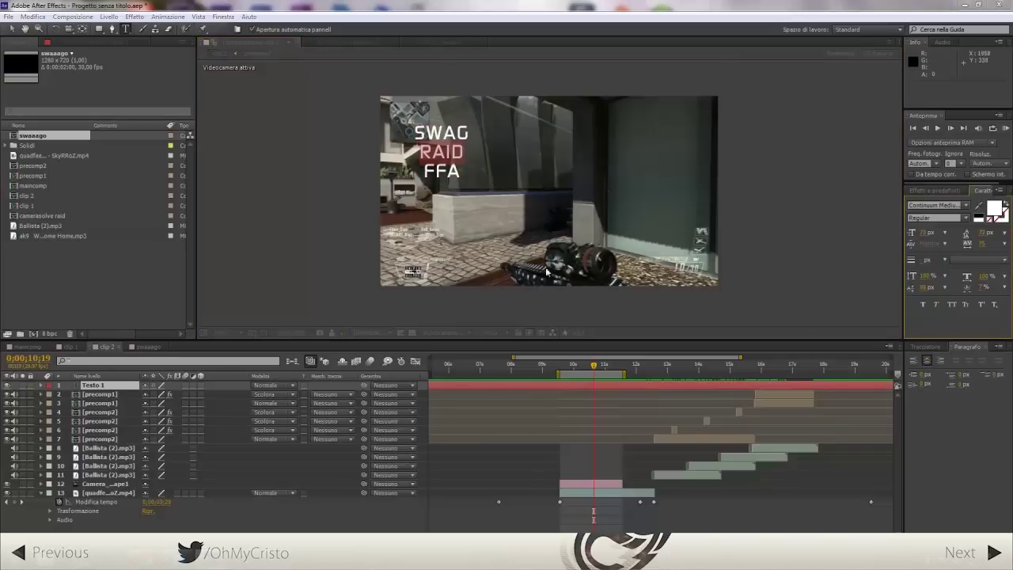
Set the fill colour of RAID to bright green 83FF76
click(270, 251)
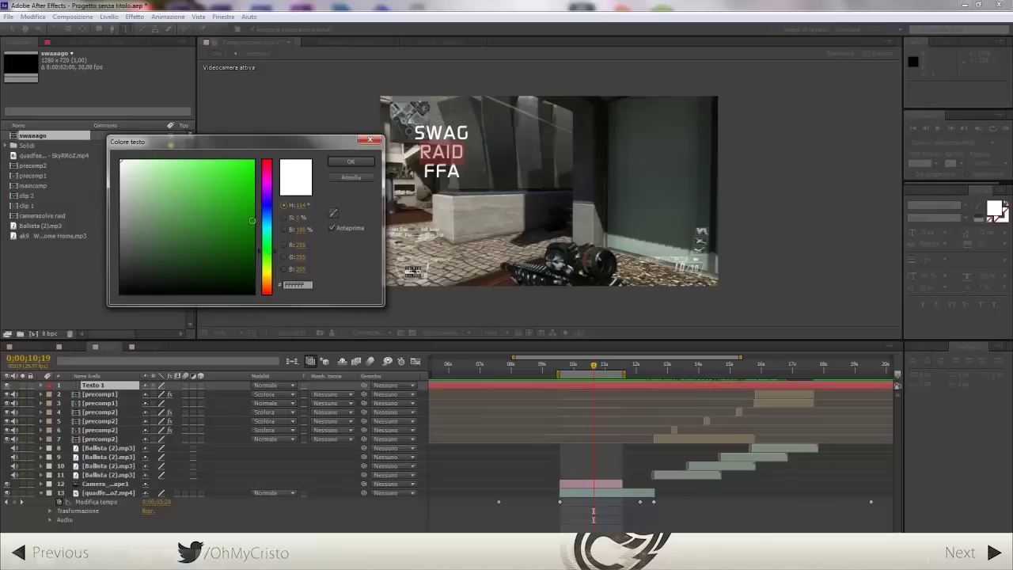
click(192, 160)
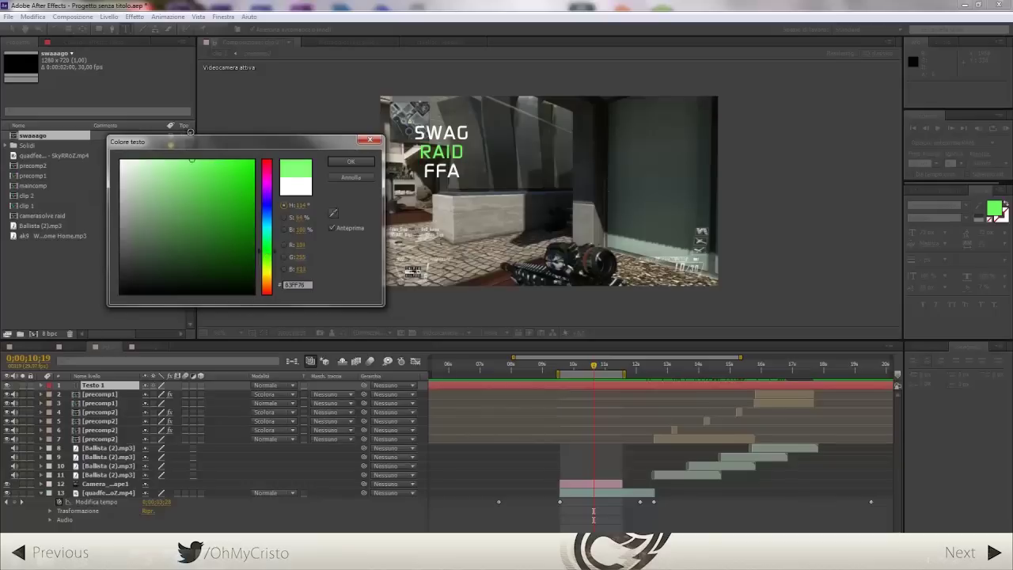
click(345, 163)
Set the text layer's blending mode to Sovrapponi (Overlay) and make it a 3D layer
click(291, 385)
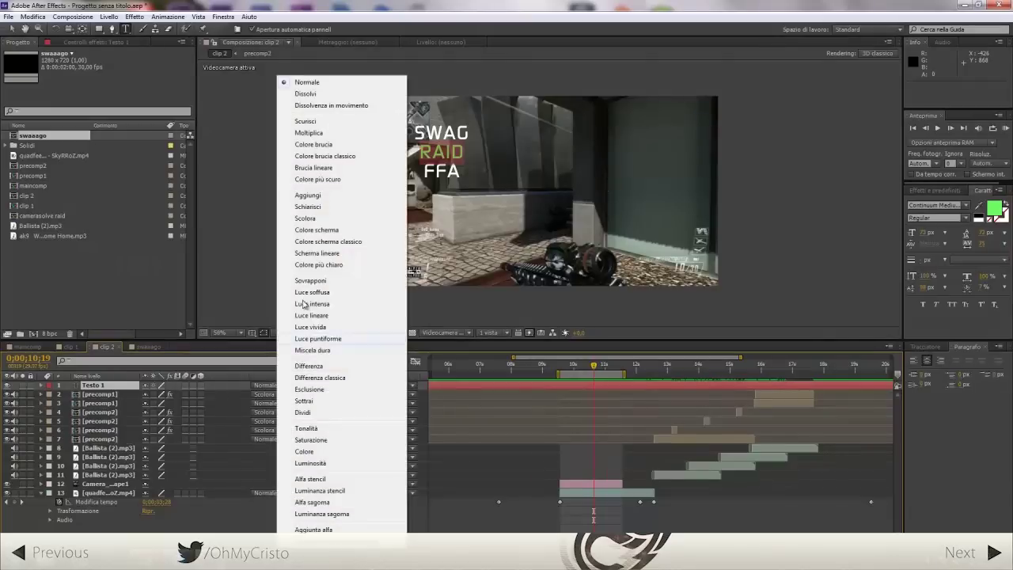
click(310, 281)
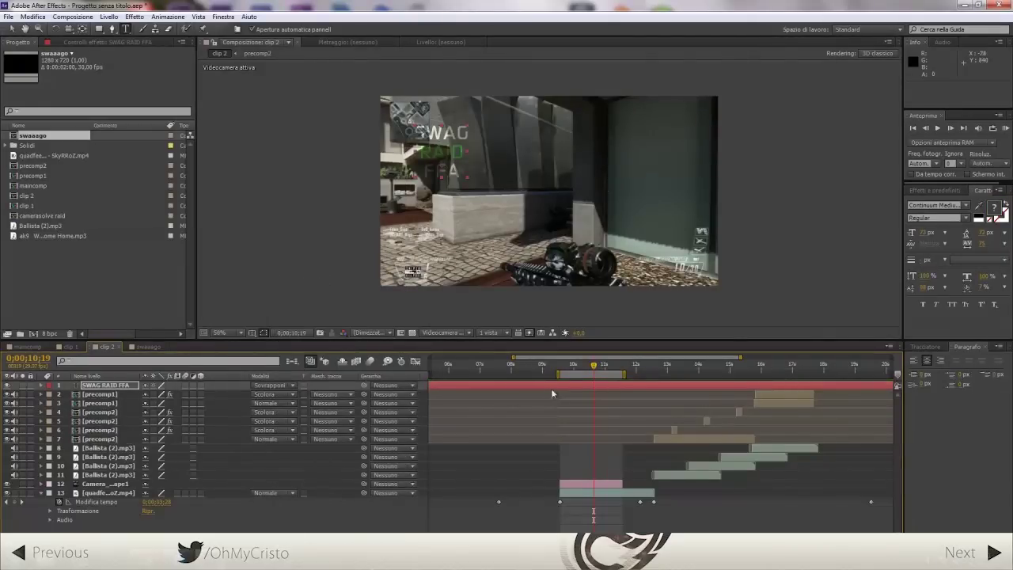
click(201, 387)
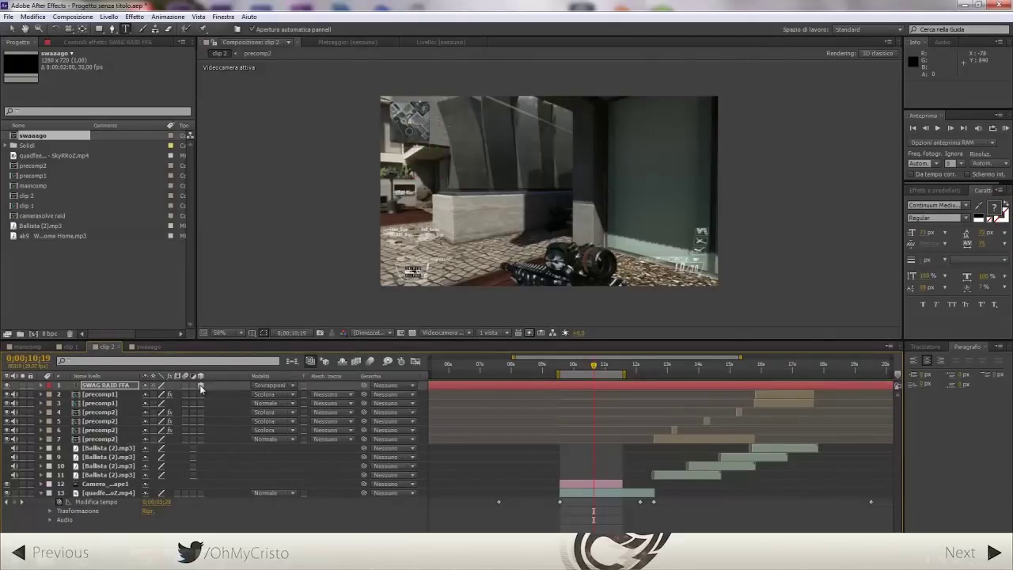
key(comma)
key(comma)
key(comma)
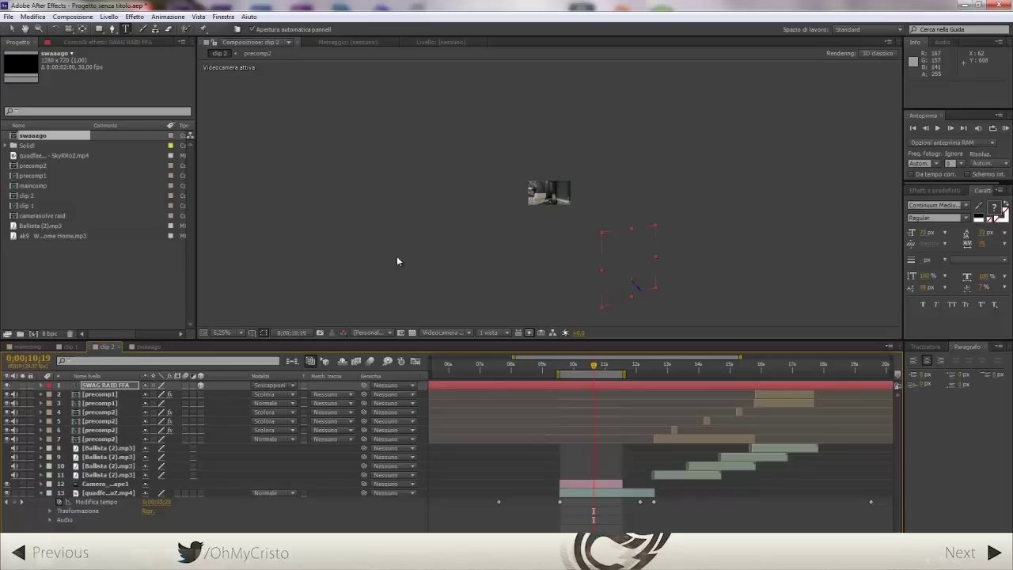
Keyframe the text's scale at about 21% and move the 3D text toward the camera
drag(627, 265, 543, 196)
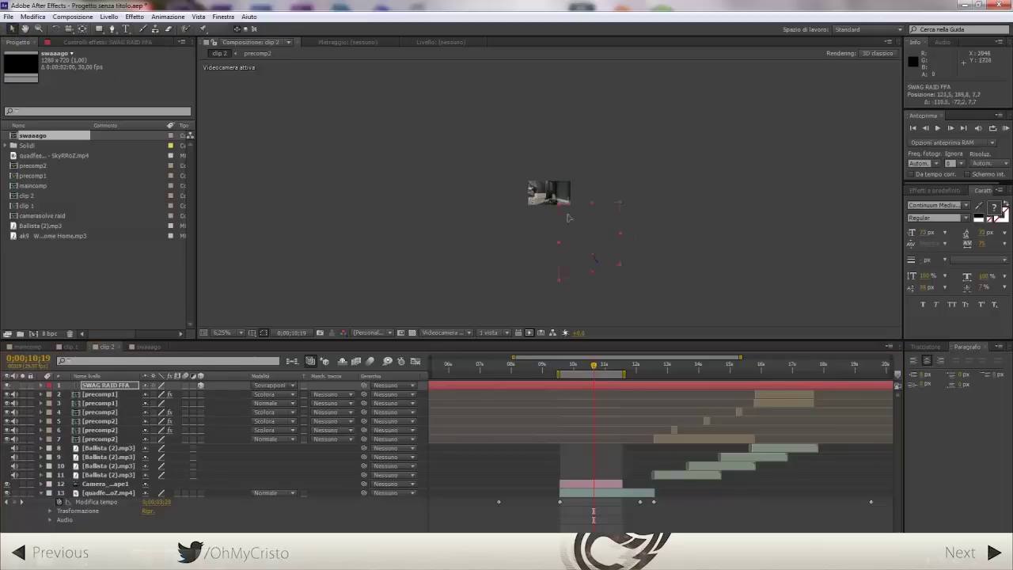
click(589, 370)
key(period)
key(period)
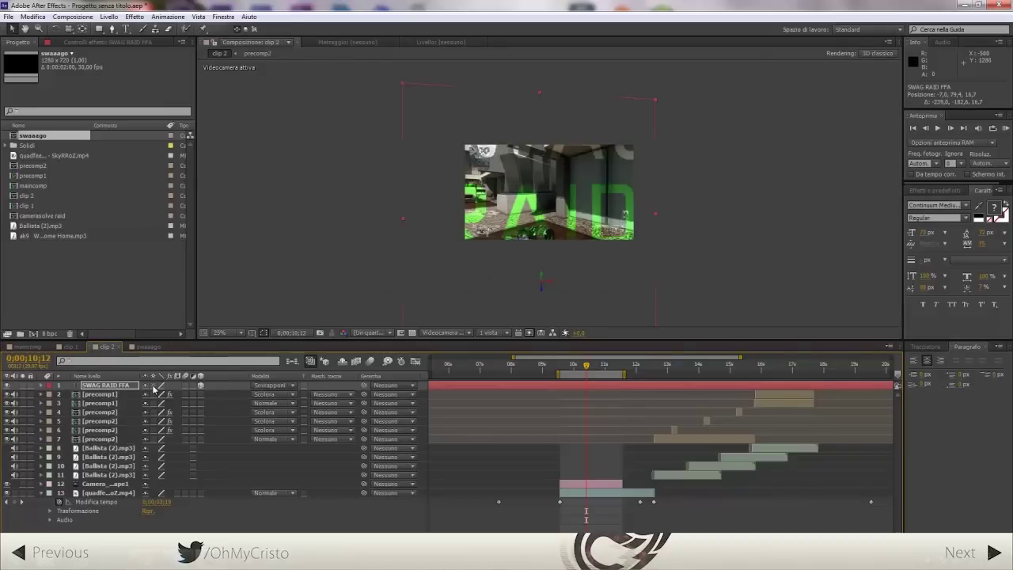
key(s)
drag(190, 395, 128, 395)
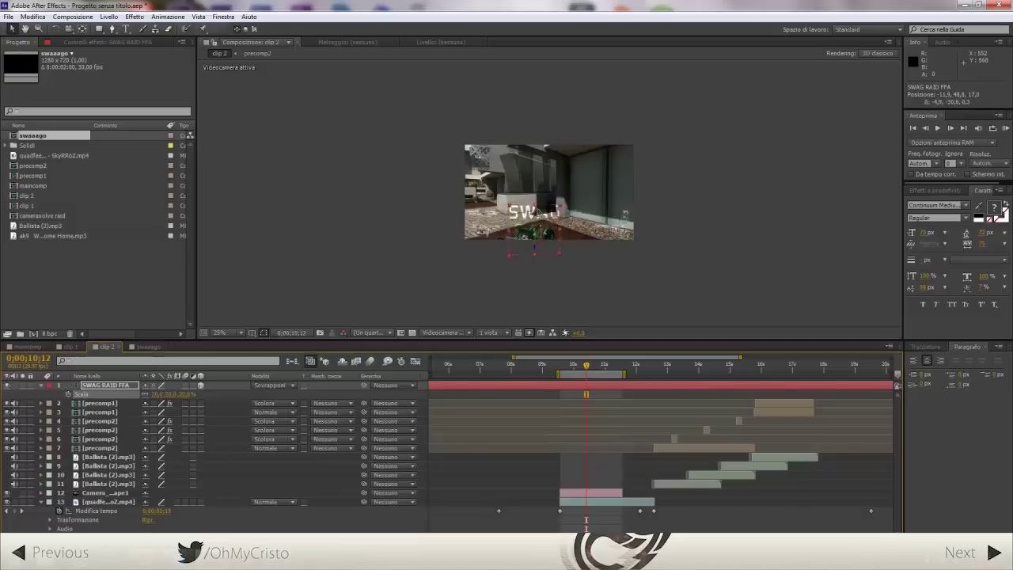
key(Page_Down)
key(Page_Down)
scroll(583, 336, up, 2)
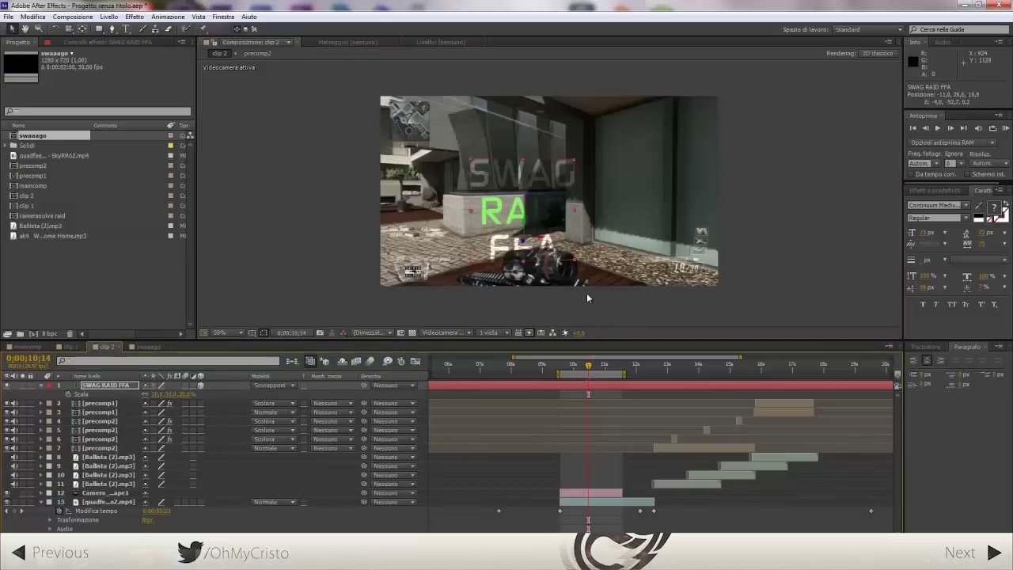
drag(588, 365, 606, 369)
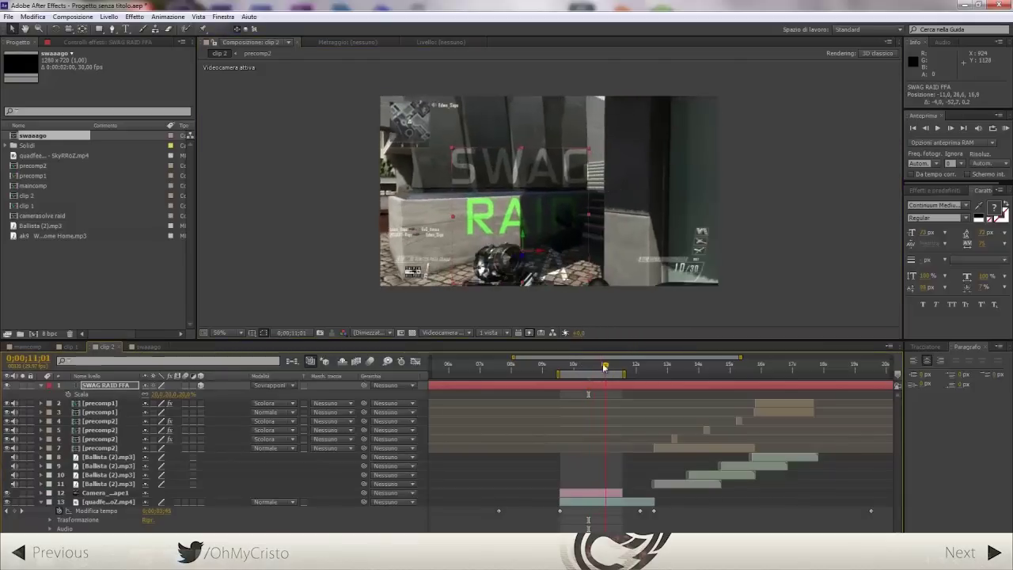
mouse_move(522, 259)
mouse_down()
mouse_move(536, 262)
mouse_move(519, 190)
mouse_up()
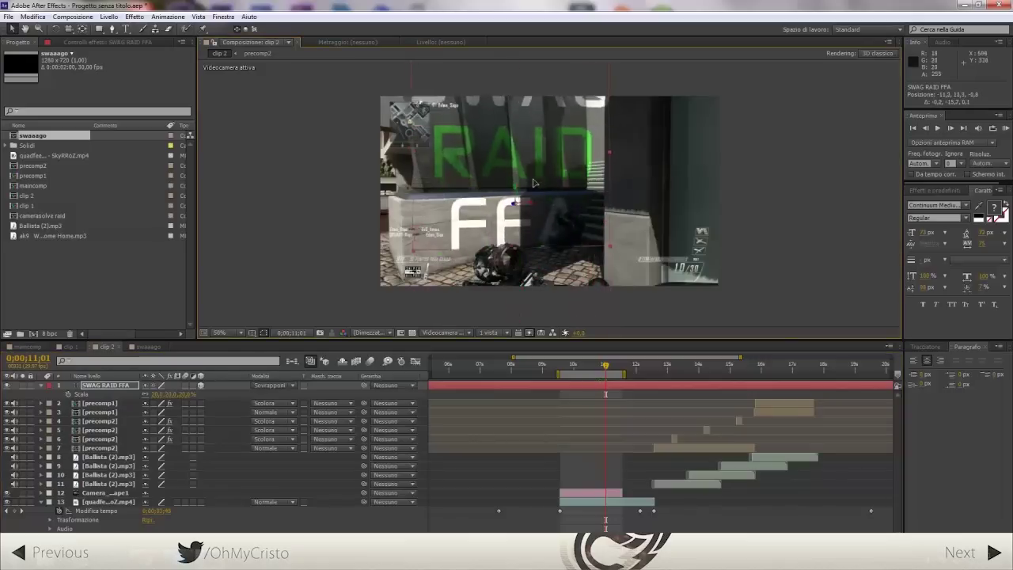
mouse_move(605, 365)
mouse_down()
mouse_move(588, 364)
mouse_move(607, 365)
mouse_up()
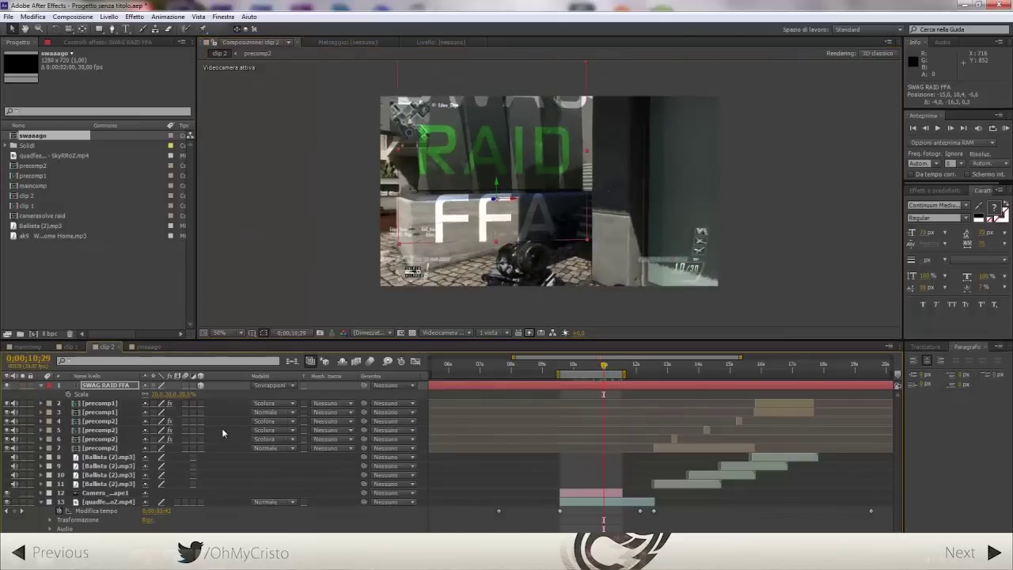
Rotate the text about 40° on Y, shrink it further, and settle it on the wall
key(r)
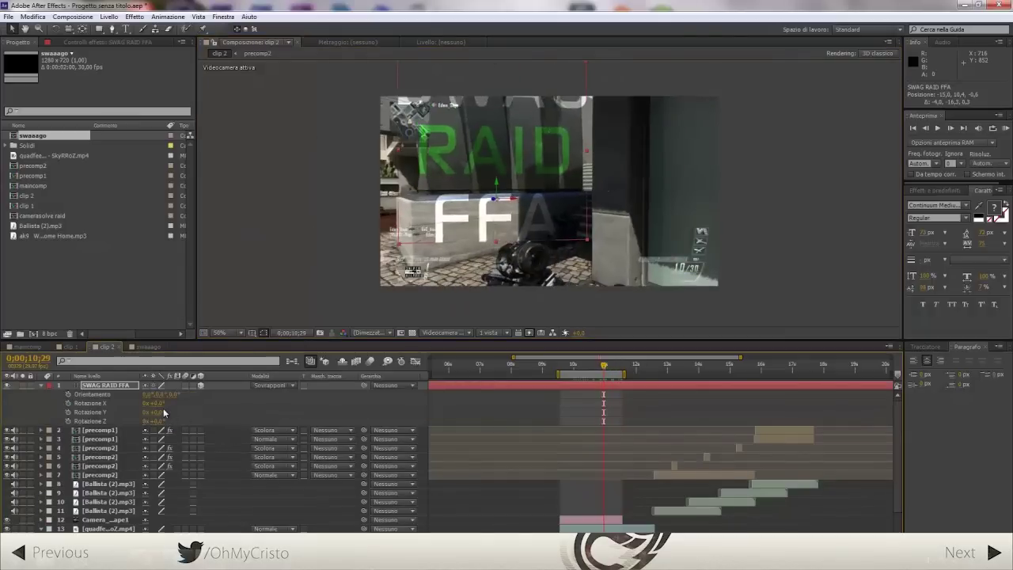
drag(157, 411, 186, 413)
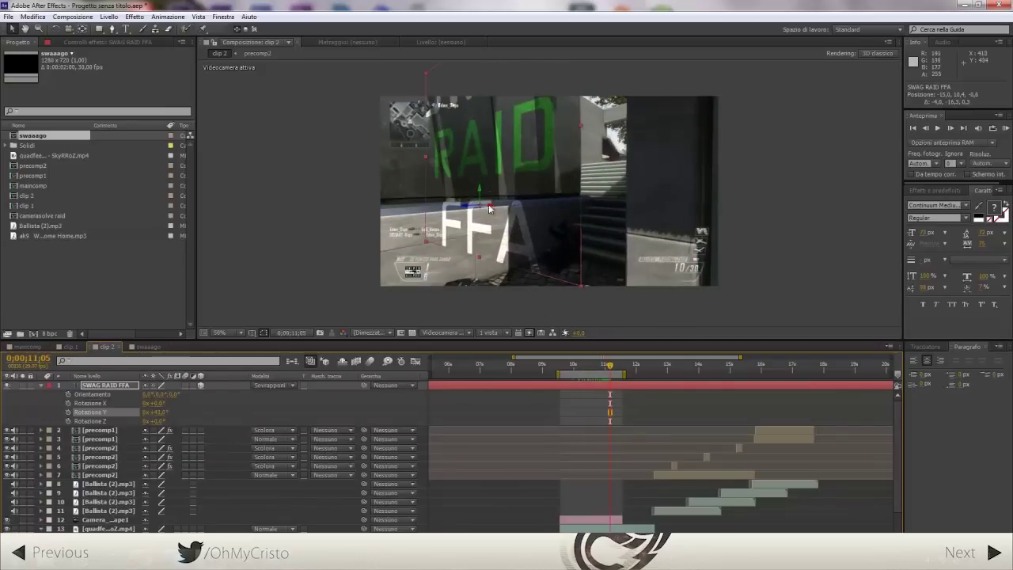
drag(488, 203, 460, 268)
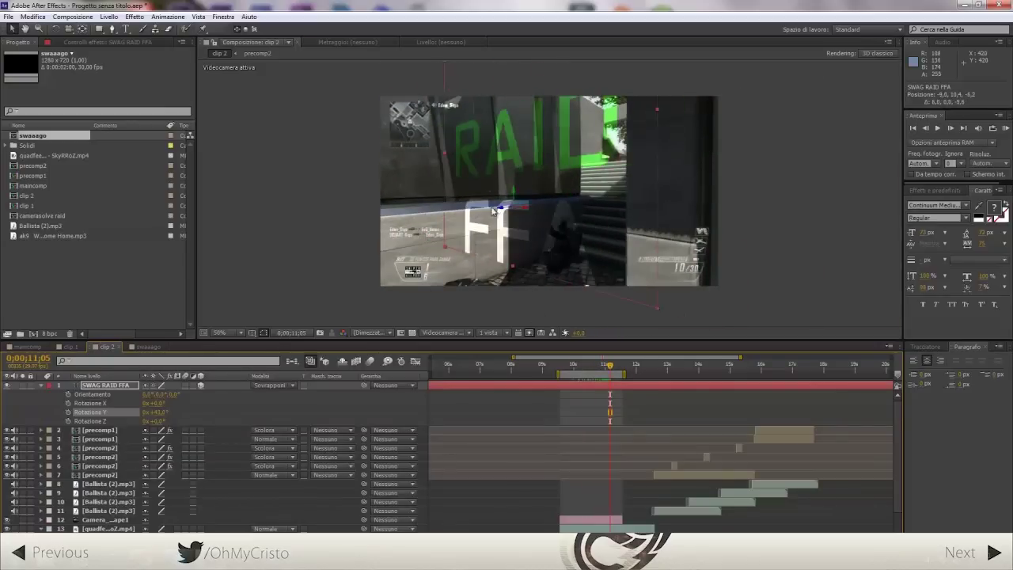
key(s)
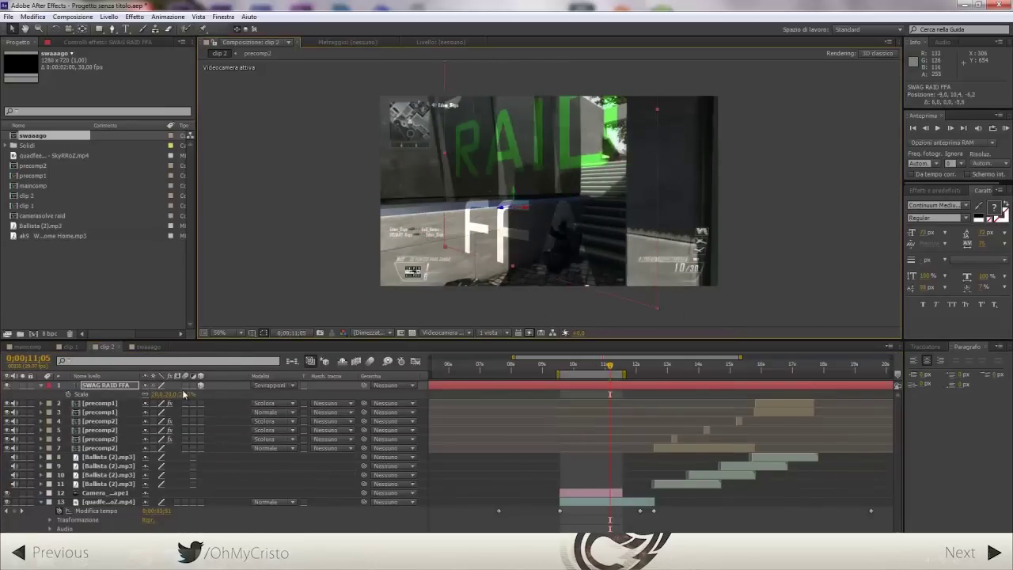
drag(187, 394, 150, 394)
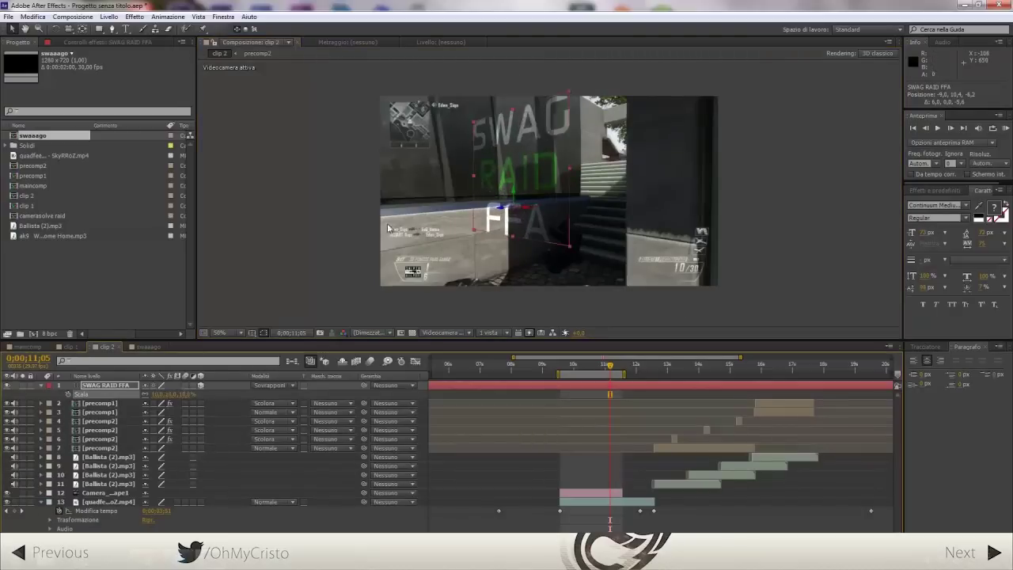
drag(518, 182, 572, 236)
click(546, 244)
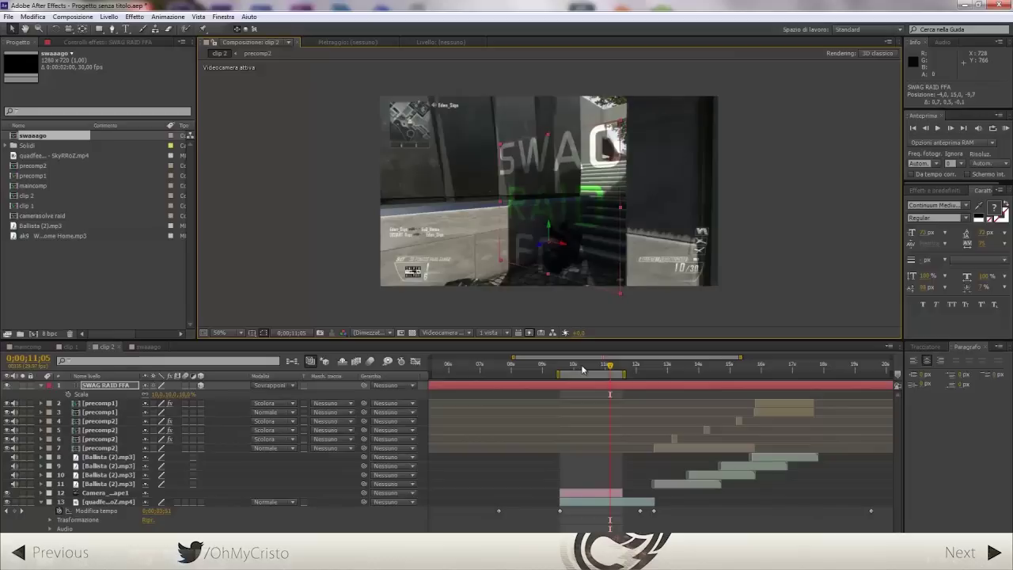
Fine-tune the wall text's position and angle across frames, previewing the result
key(shift+Page_Up)
key(shift+Page_Up)
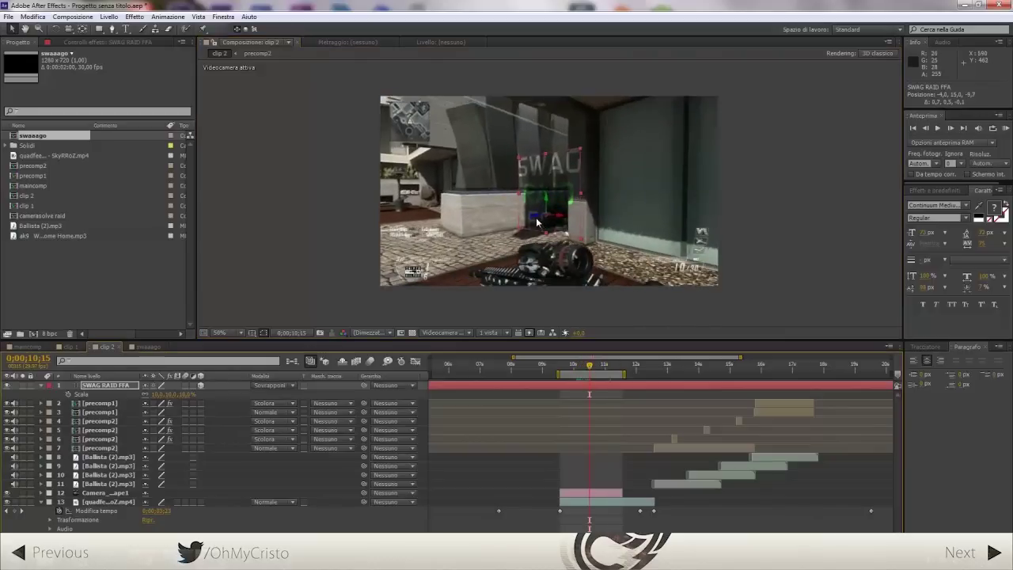
drag(537, 221, 544, 285)
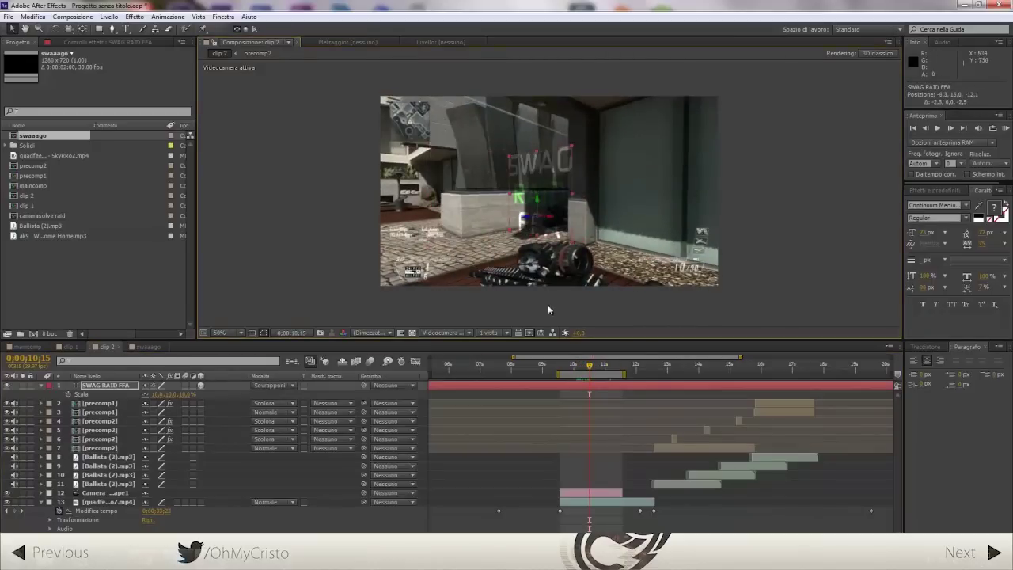
mouse_move(573, 370)
mouse_down()
mouse_move(626, 369)
mouse_move(609, 370)
mouse_up()
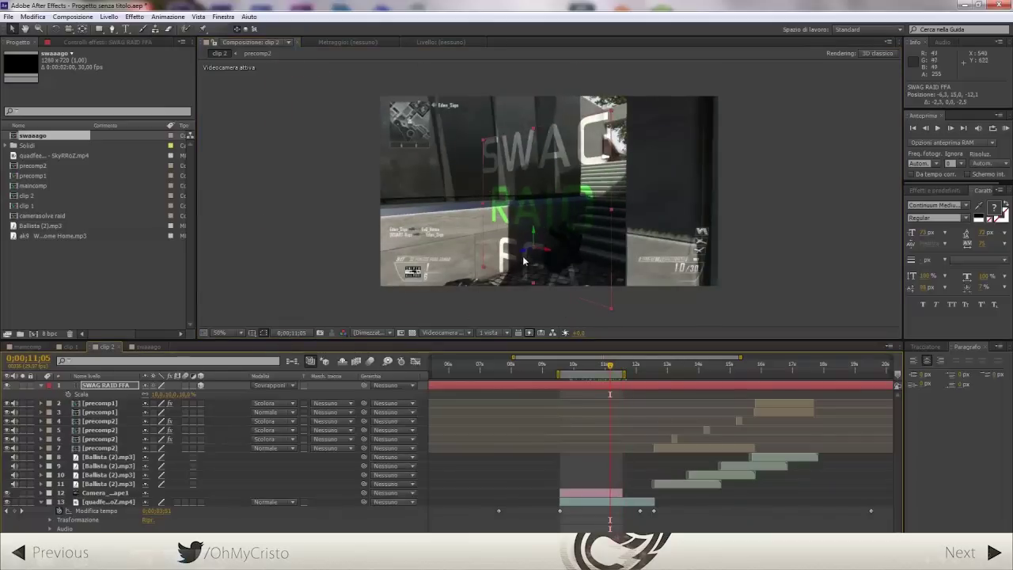
drag(527, 255, 474, 267)
drag(580, 372, 576, 372)
key(space)
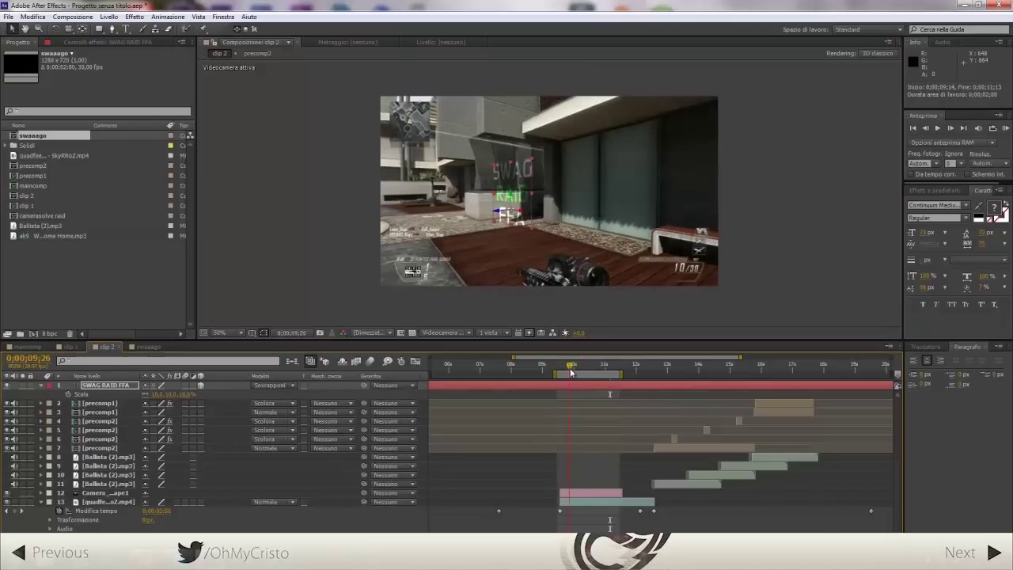
drag(488, 179, 500, 175)
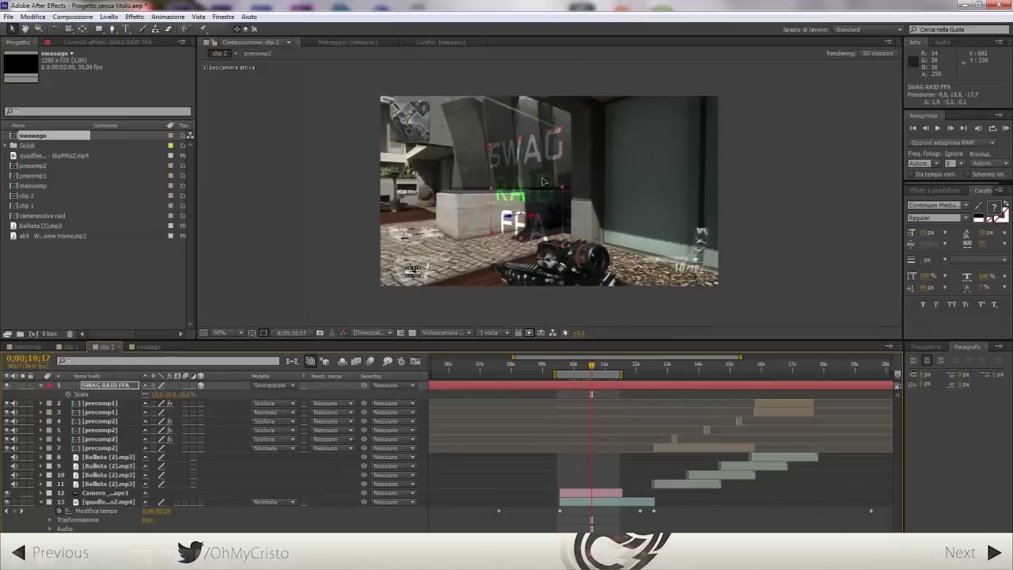
drag(579, 367, 624, 372)
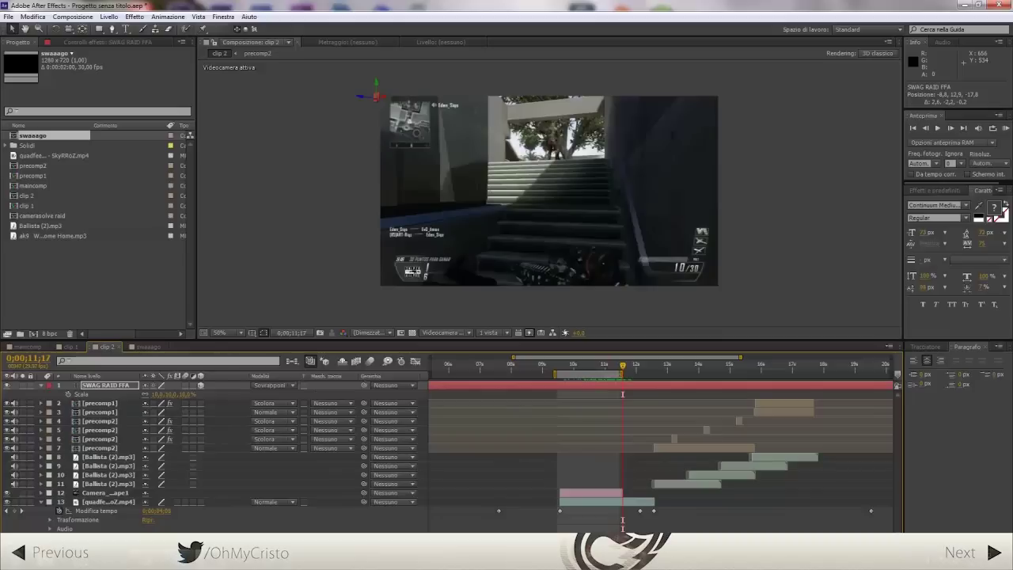
Extend the work area to about 16;28 and move SWAG RAID FFA just above the camera layer
drag(622, 373, 792, 373)
drag(623, 367, 587, 368)
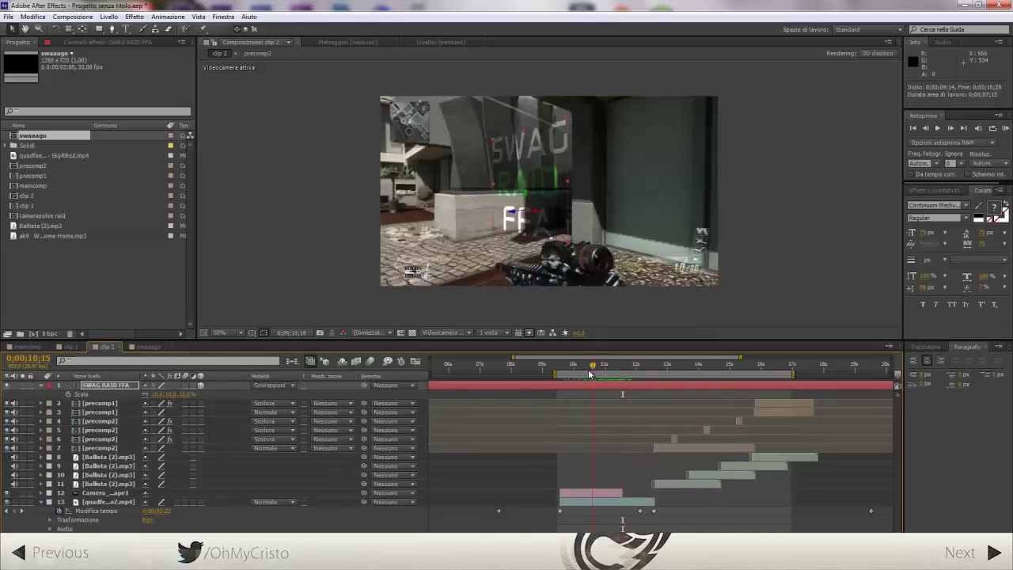
click(41, 386)
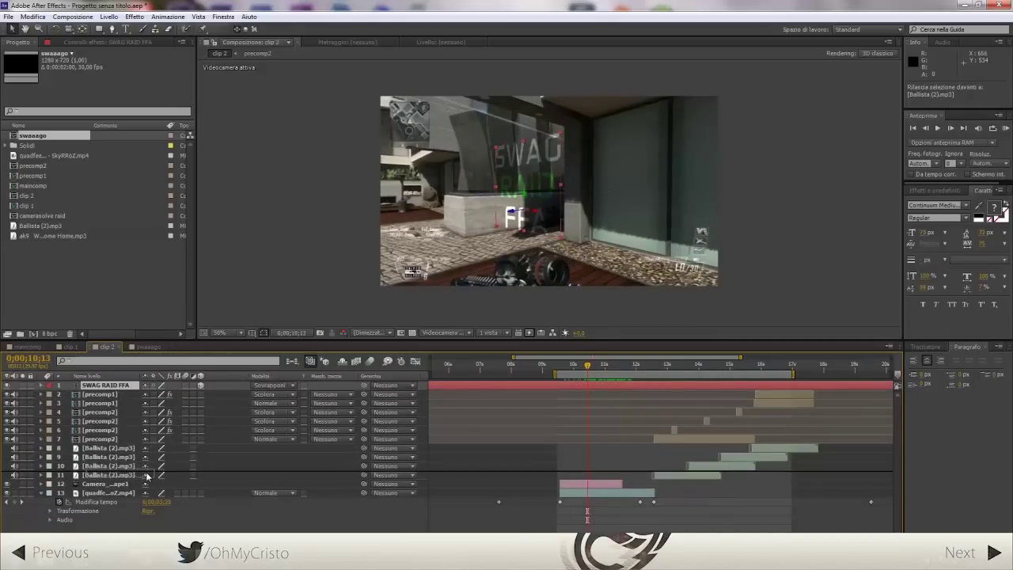
drag(147, 472, 147, 477)
click(562, 369)
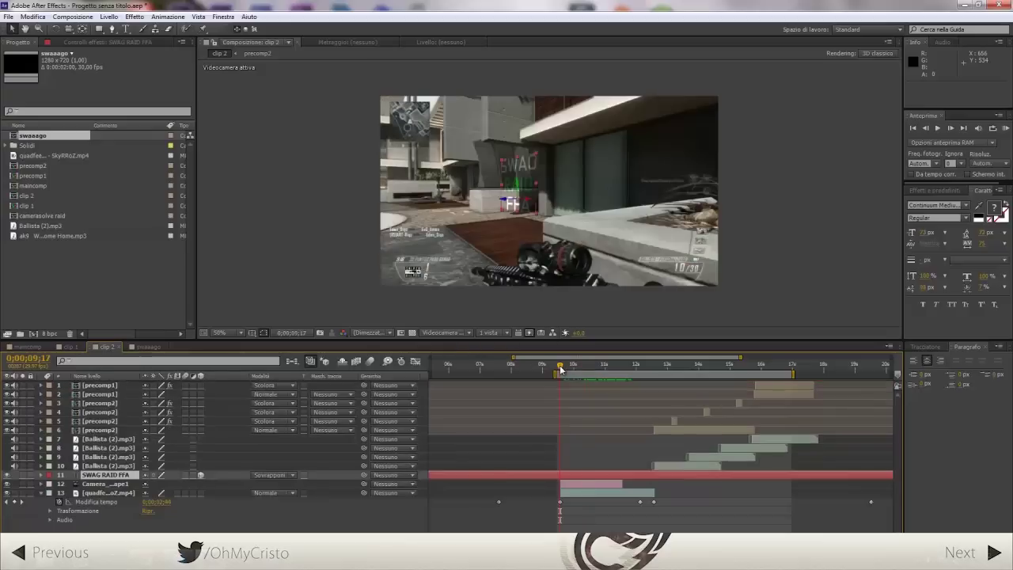
Trim the text layer to 0;00;09;17–0;00;11;17 by splitting and deleting the outer pieces
key(ctrl+shift+d)
click(528, 480)
key(Delete)
click(621, 364)
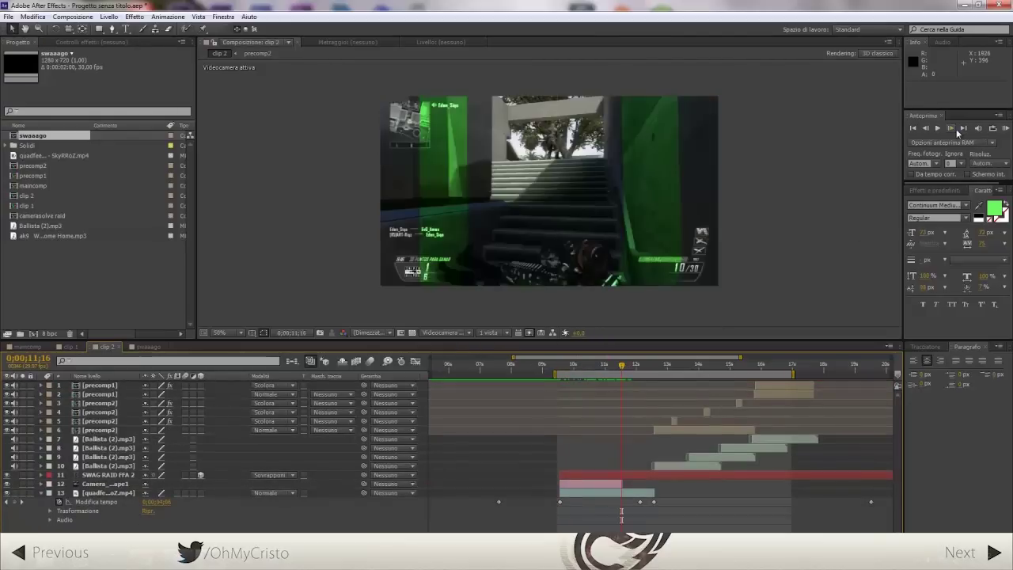
click(950, 128)
click(631, 478)
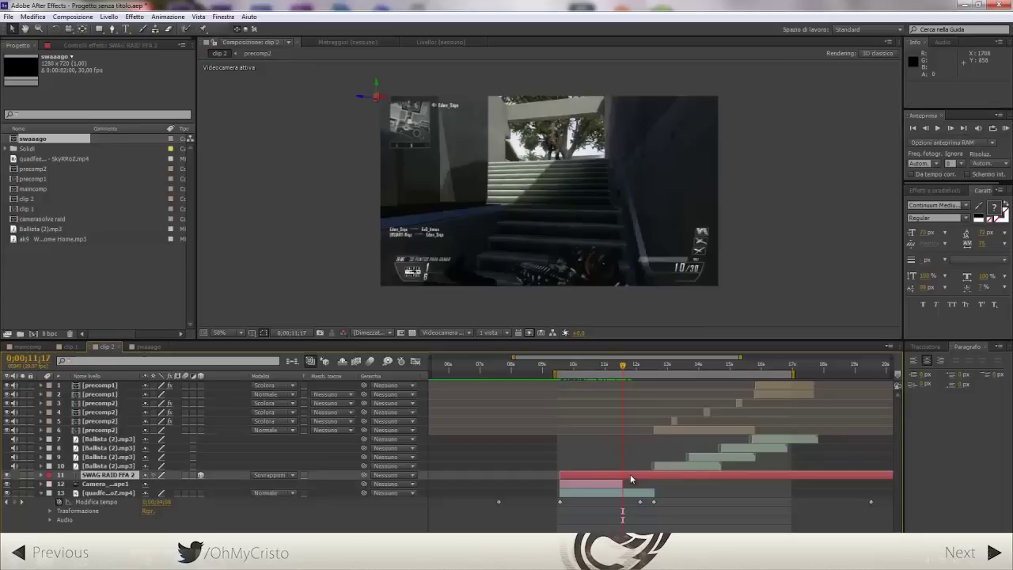
key(ctrl+shift+d)
key(Delete)
Duplicate the trimmed text as SWAG RAID FFA 3 and preview the section
click(591, 474)
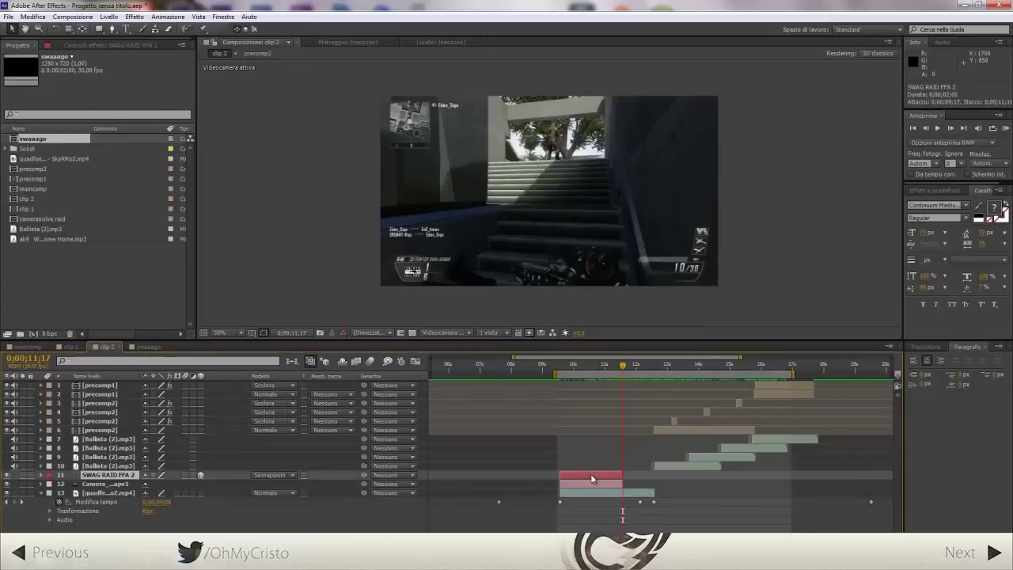
key(ctrl+d)
click(573, 366)
key(space)
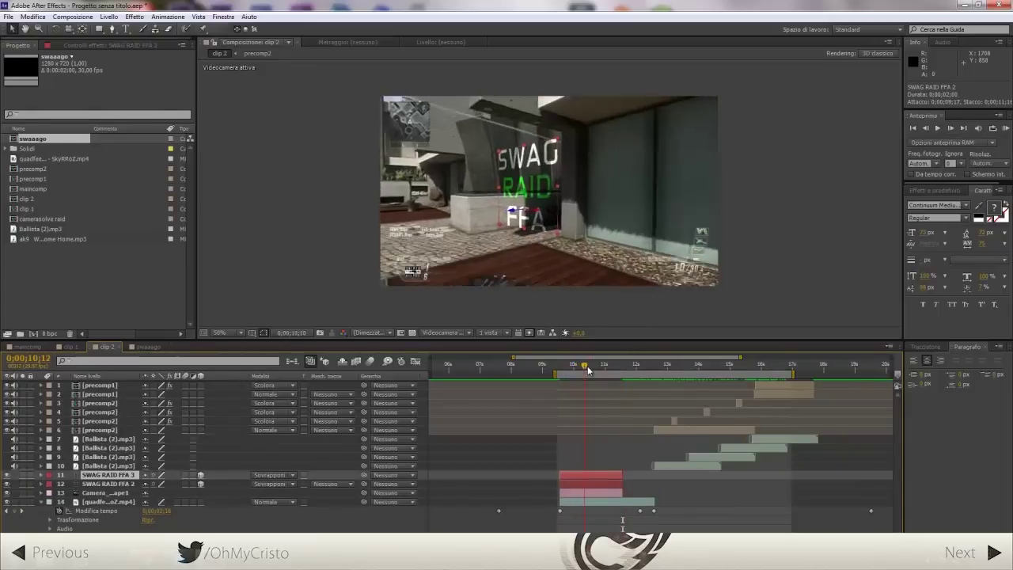
click(933, 191)
click(926, 203)
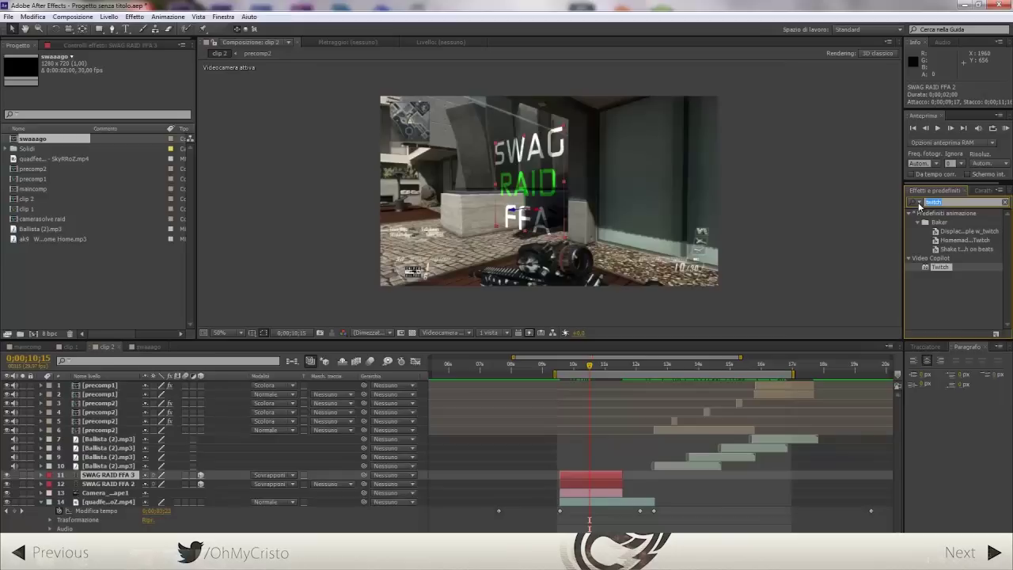
Apply Sapphire's S_WarpChroma to SWAG RAID FFA 3 and return to 0;00;09;17
text(warp)
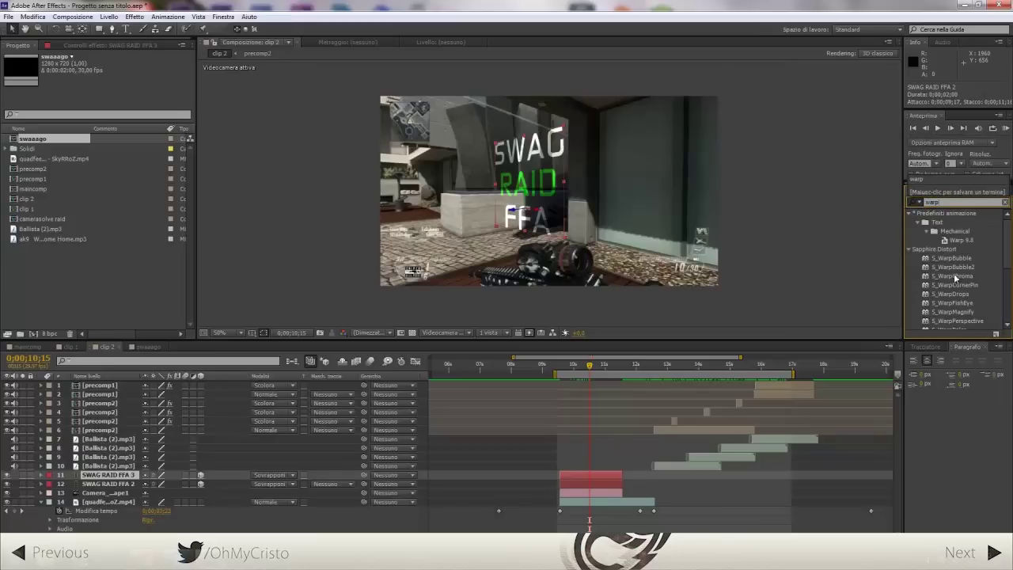
drag(959, 275, 615, 479)
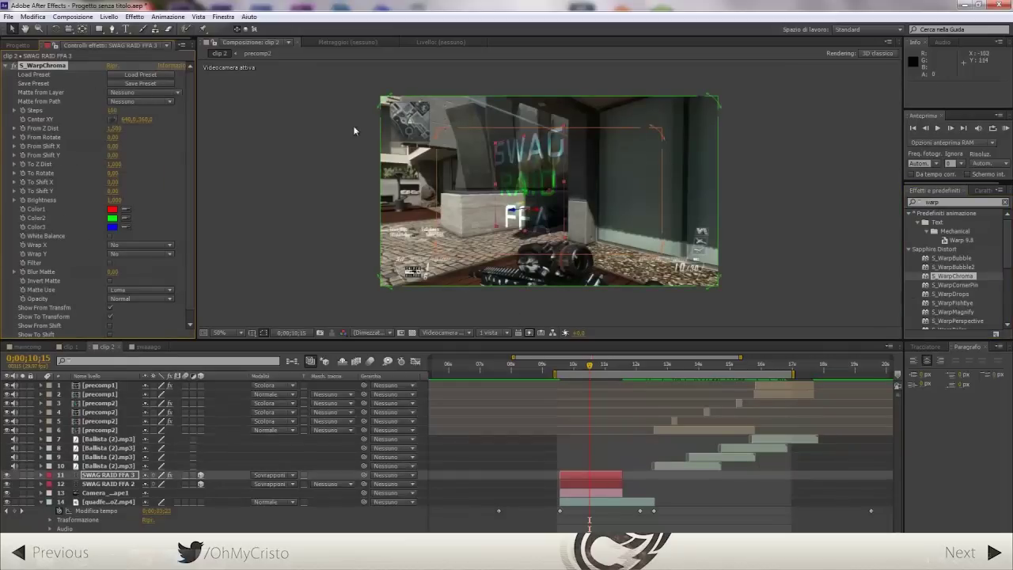
drag(595, 365, 557, 365)
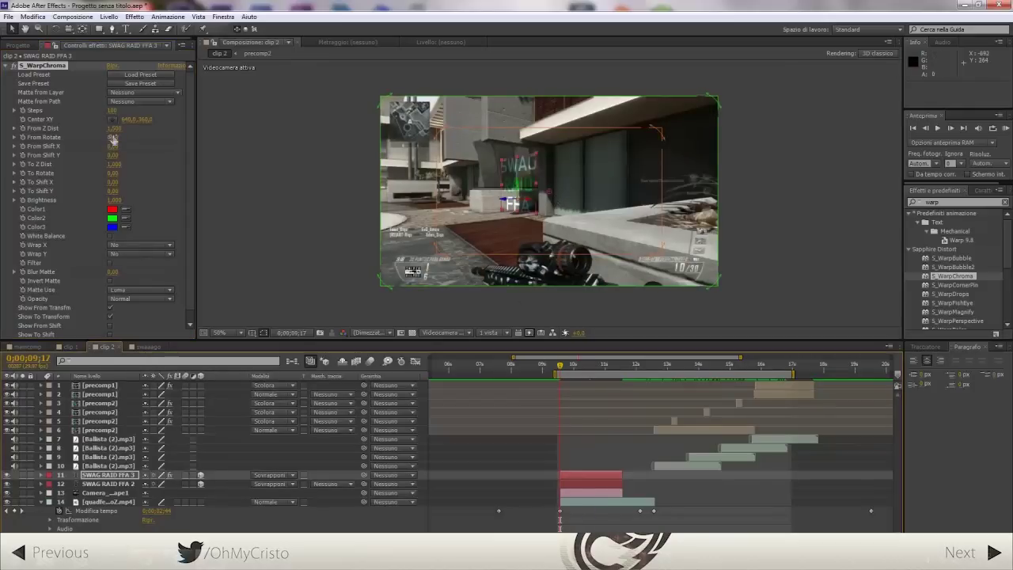
Set From Z Dist to 0,550 and shift the warp centre right, previewing the result
drag(116, 132, 107, 131)
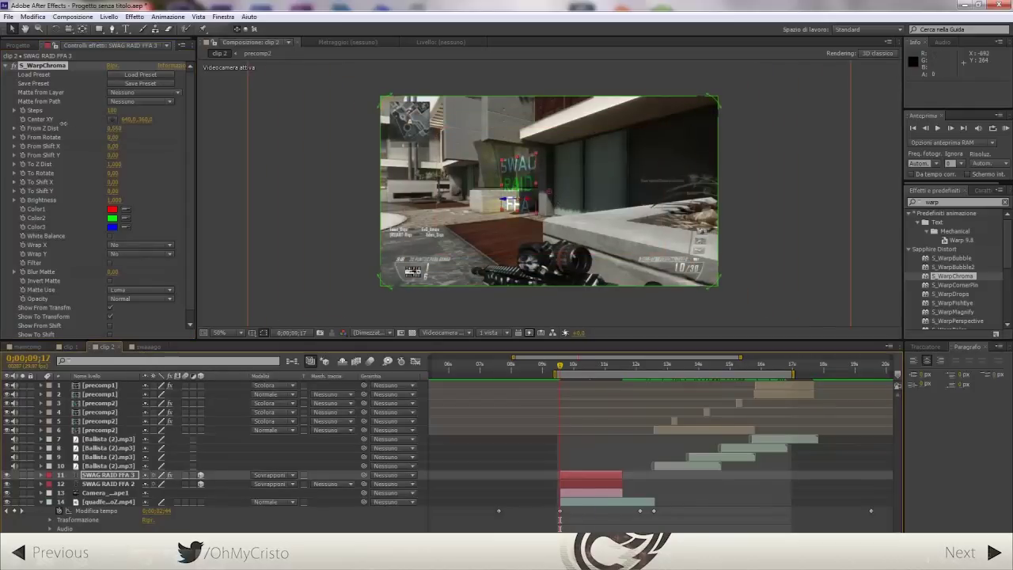
drag(548, 191, 614, 186)
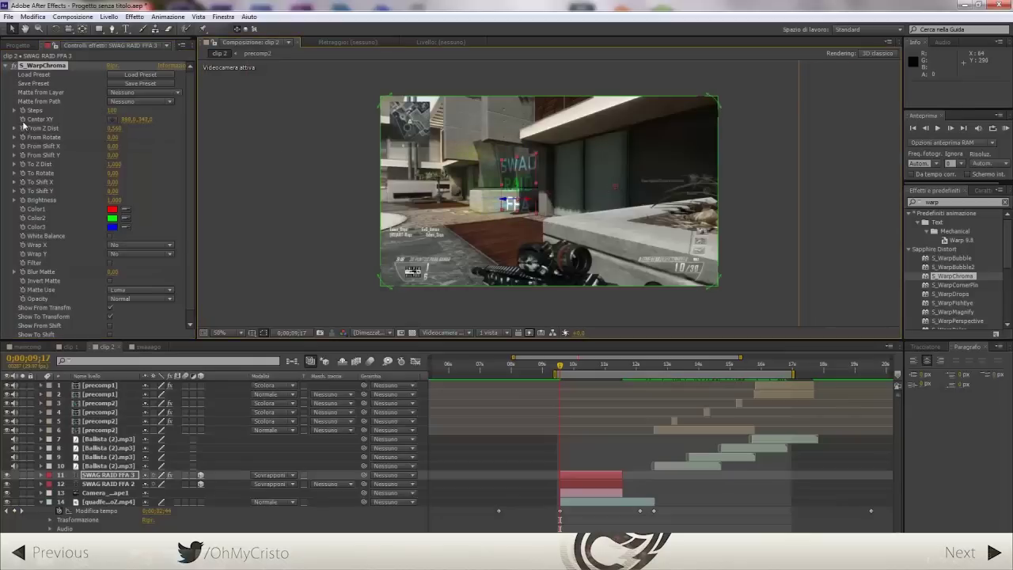
click(939, 128)
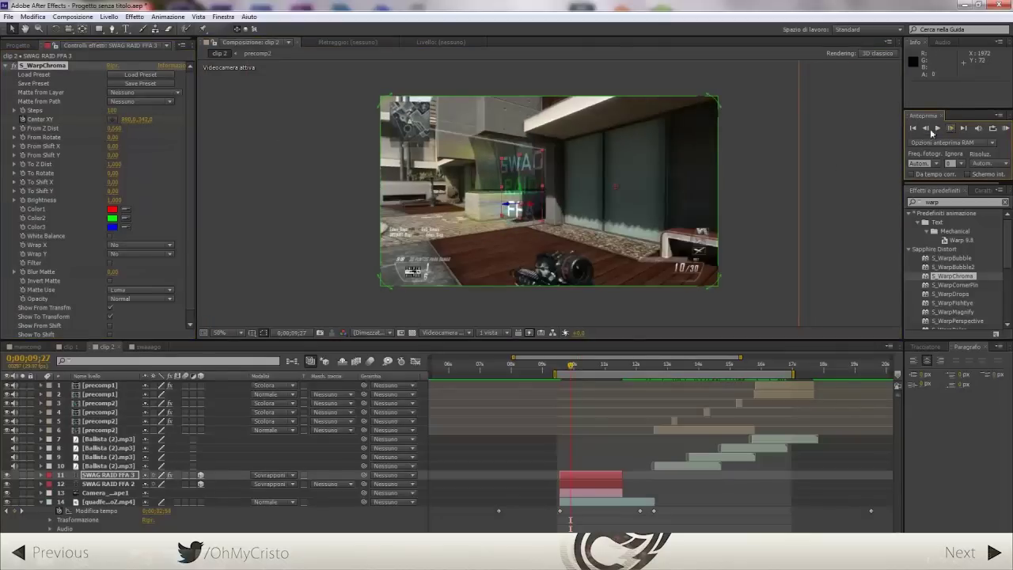
drag(613, 187, 631, 186)
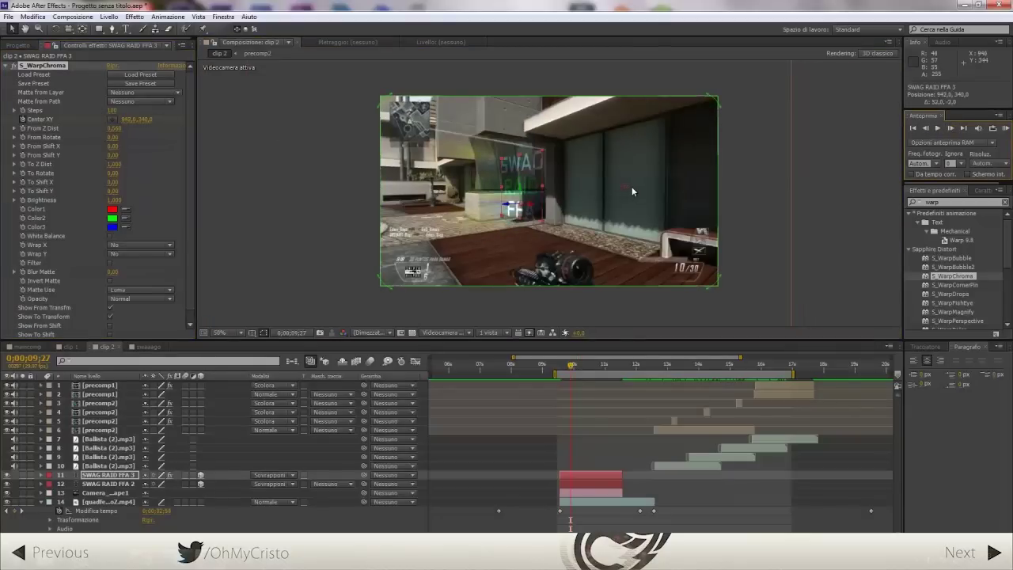
click(950, 129)
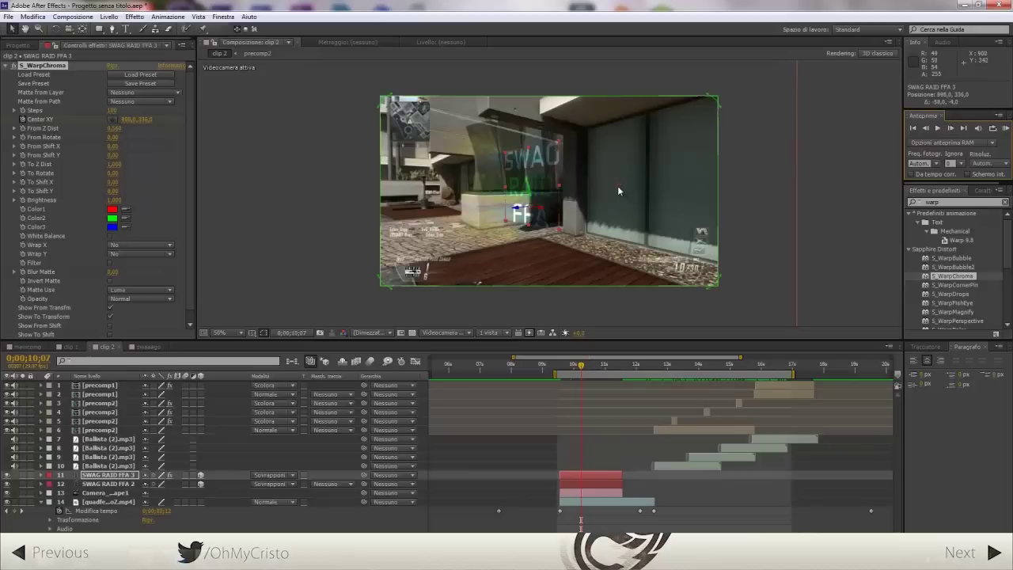
click(950, 128)
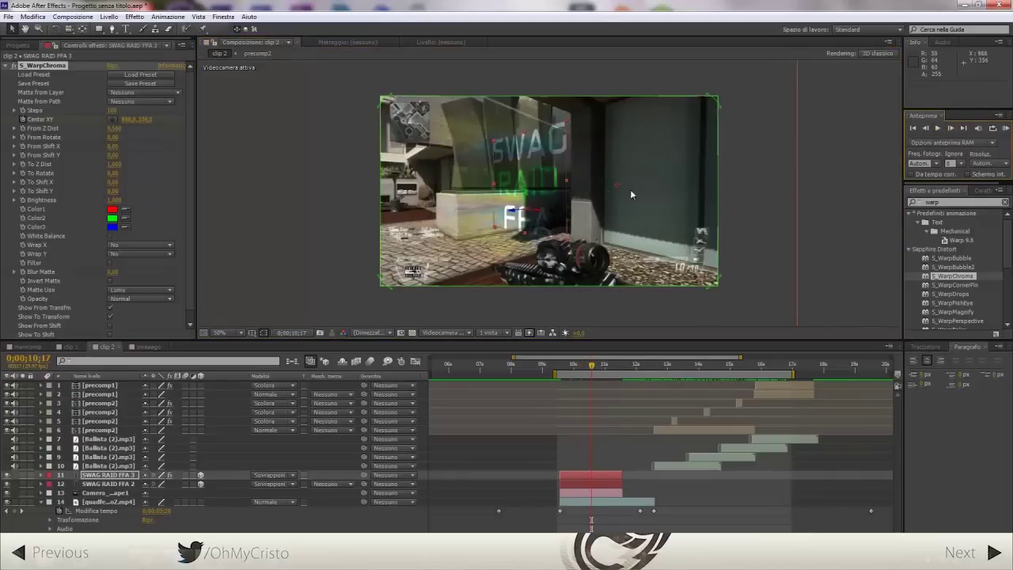
Push the S_WarpChroma centre further right, checking it with previews
drag(615, 188, 637, 183)
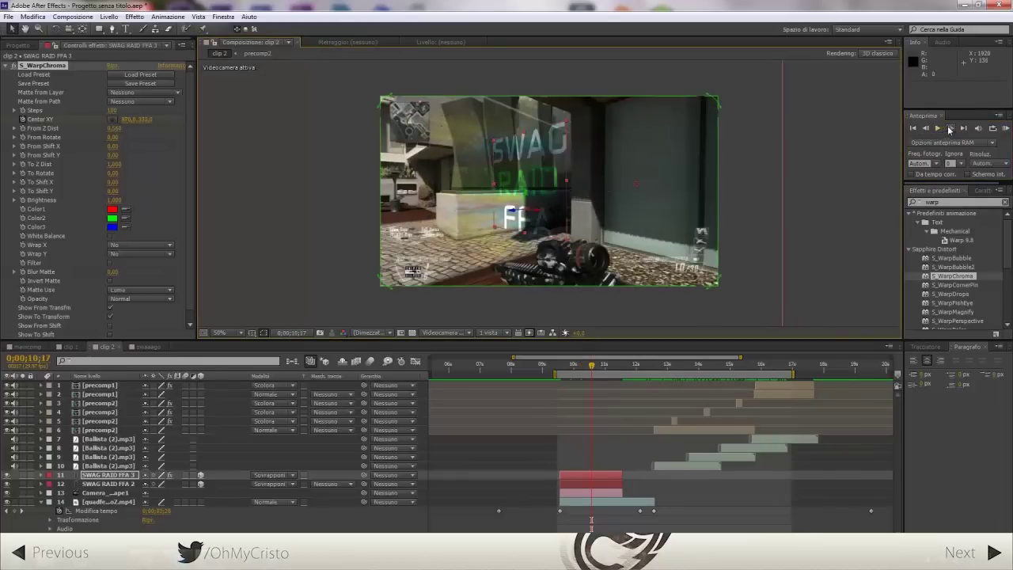
click(950, 128)
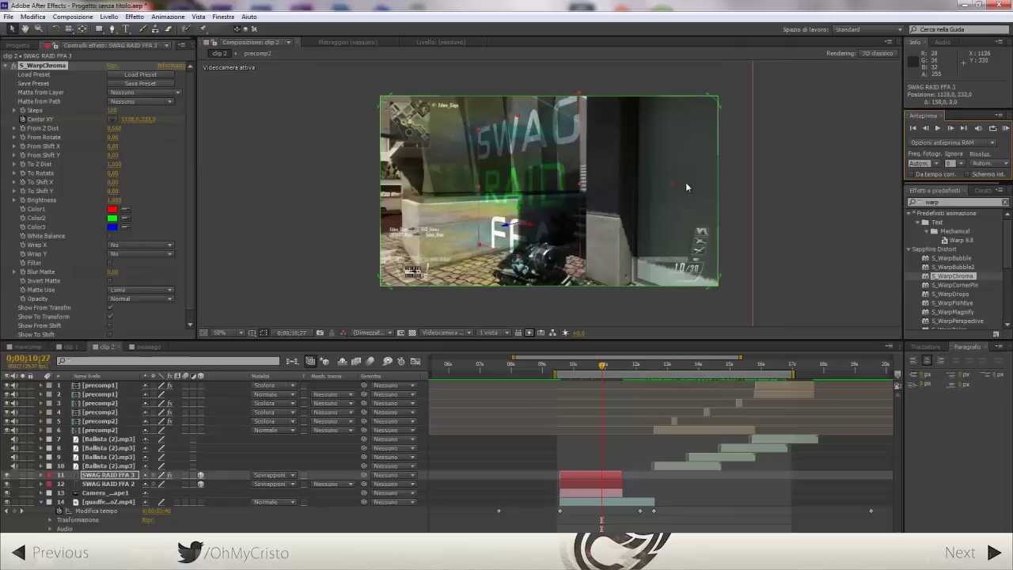
drag(637, 187, 760, 183)
click(945, 128)
click(937, 128)
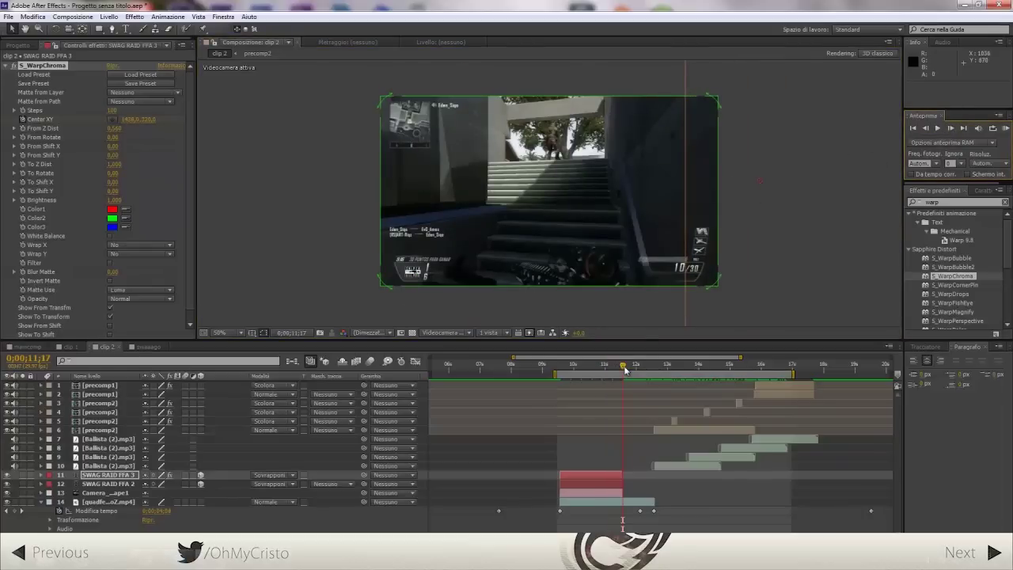
click(624, 369)
drag(759, 181, 788, 187)
Change SWAG RAID FFA 3's blend mode from Sovrapponi to Normale
click(261, 475)
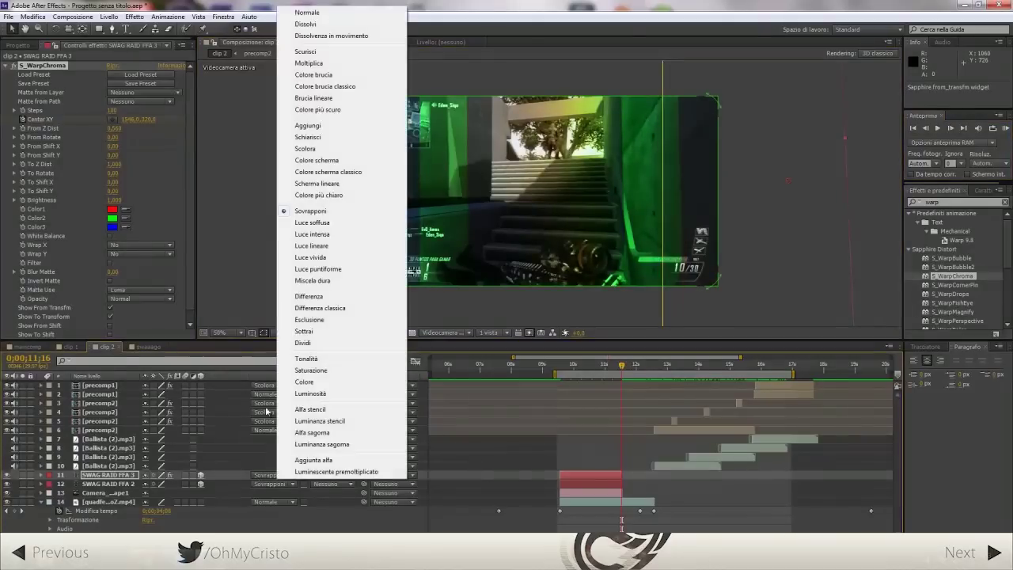
click(345, 11)
drag(591, 370, 606, 368)
Lower the text layer's Opacità to 70% and scrub to review it
key(t)
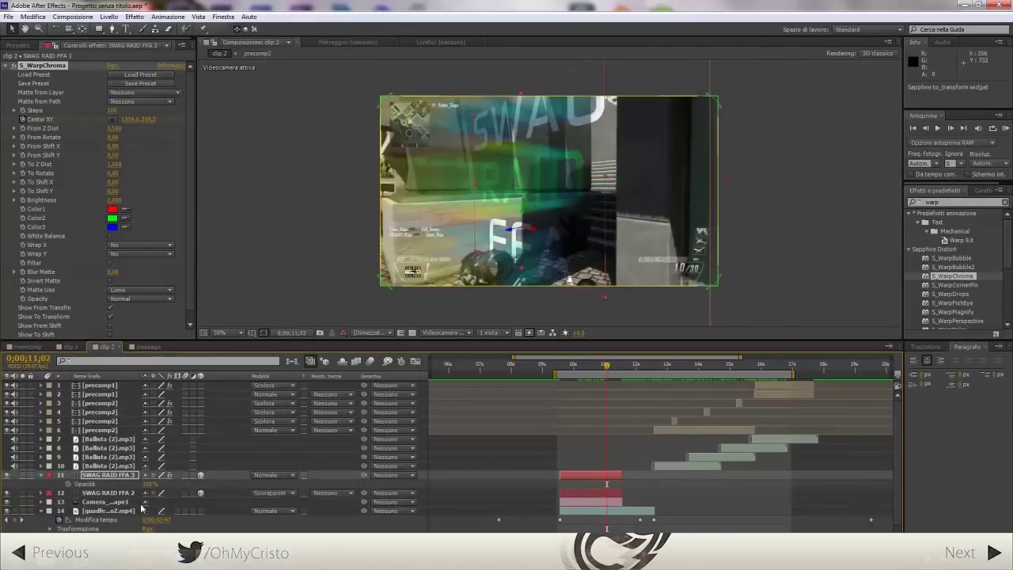
click(151, 483)
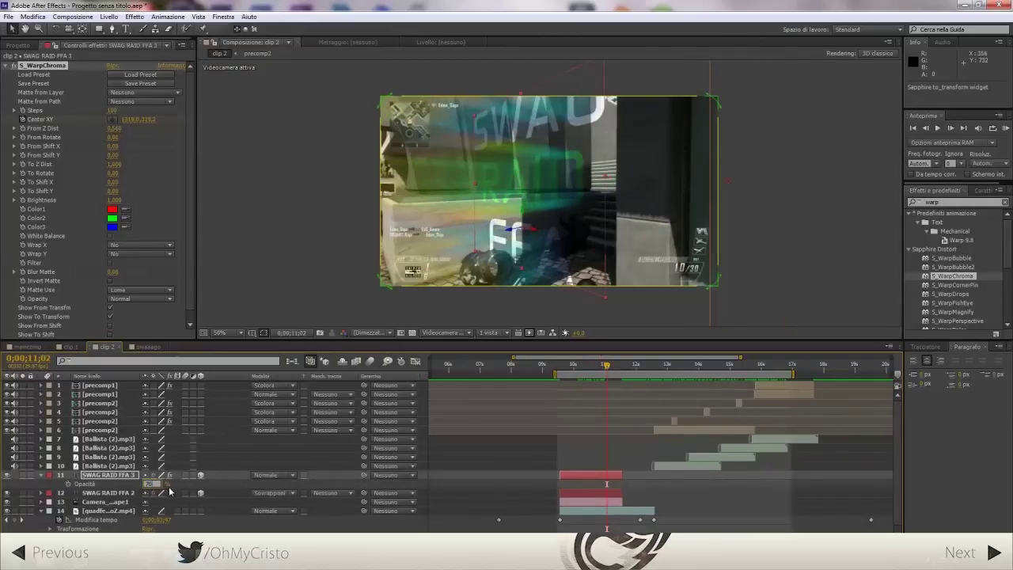
click(177, 490)
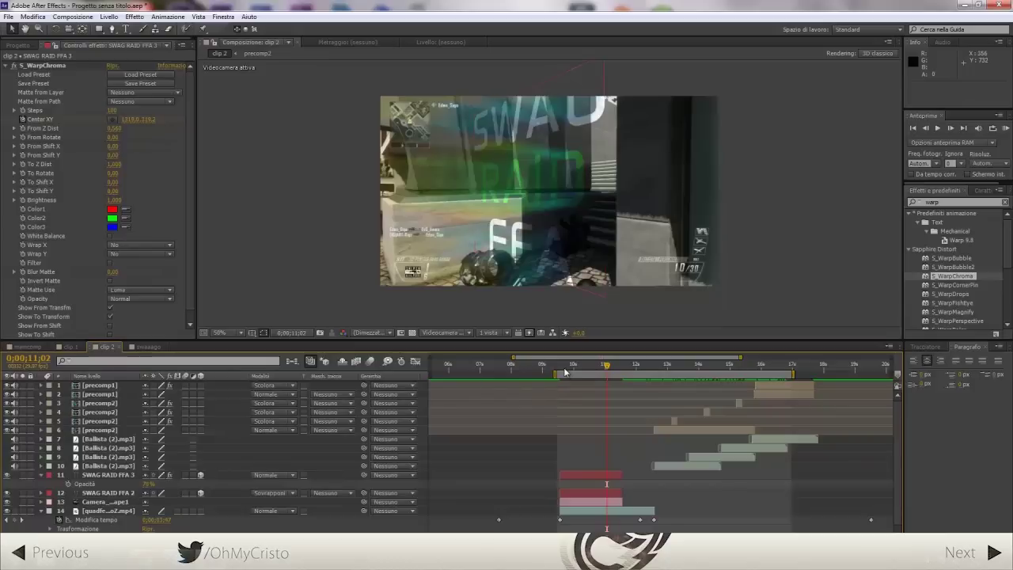
drag(565, 372, 620, 372)
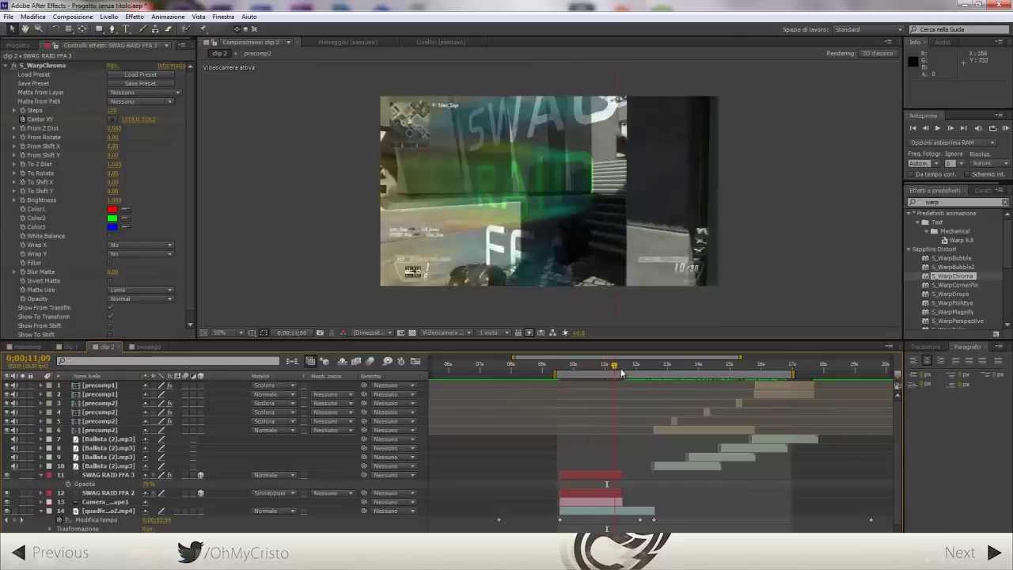
drag(621, 372, 603, 372)
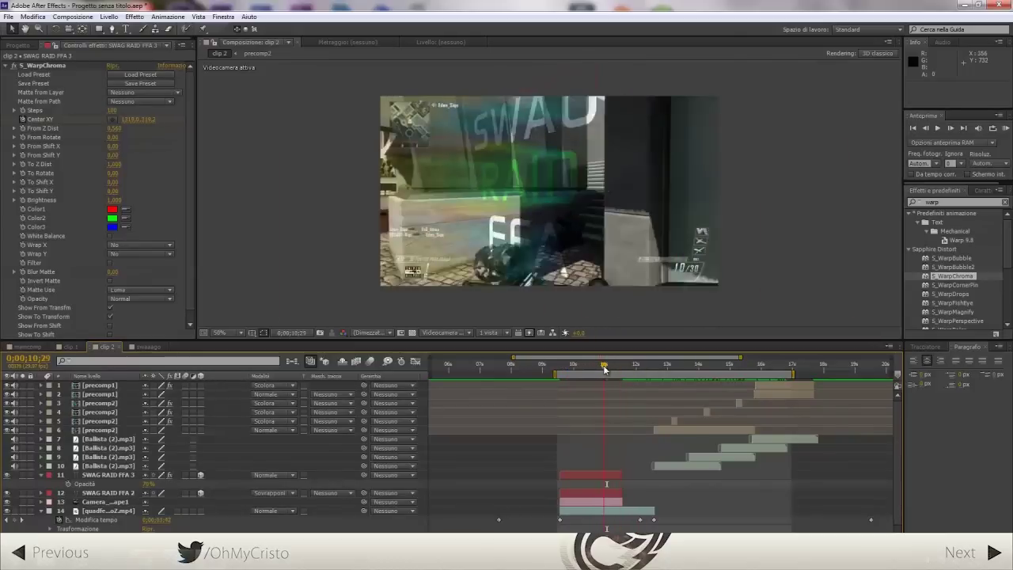
click(43, 477)
mouse_move(604, 367)
mouse_down()
mouse_move(594, 367)
mouse_move(673, 373)
mouse_up()
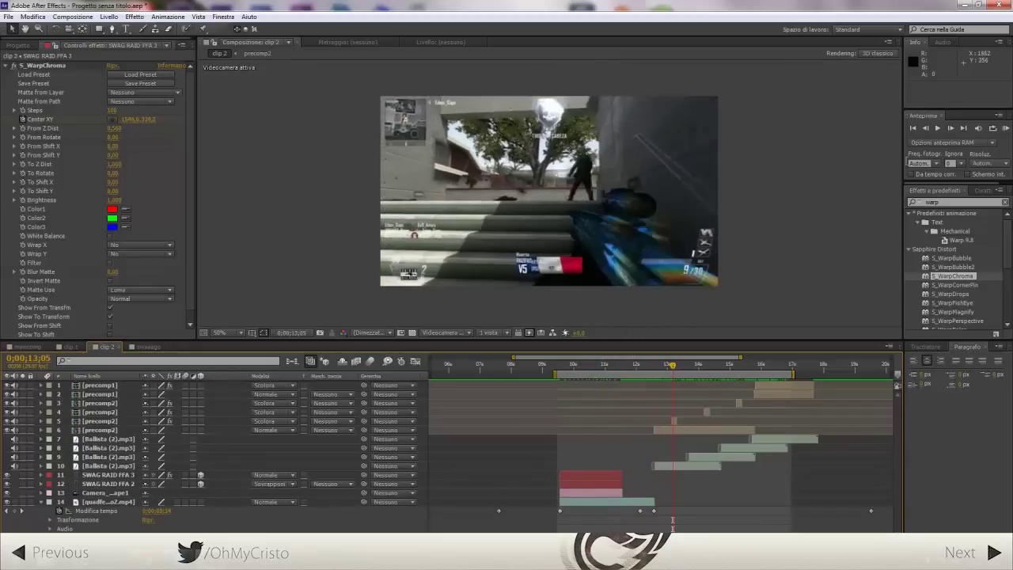
click(951, 128)
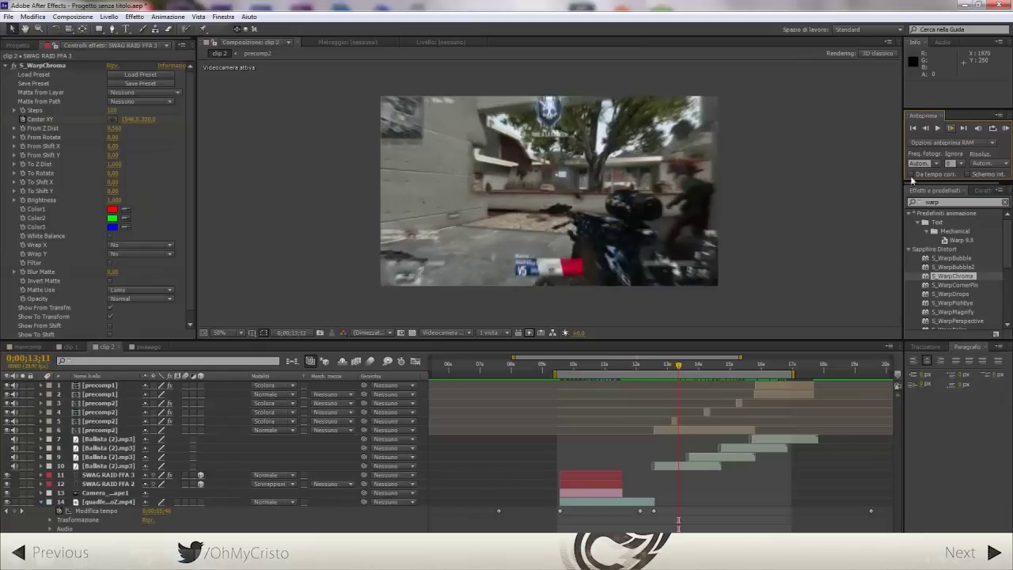
drag(700, 374, 770, 373)
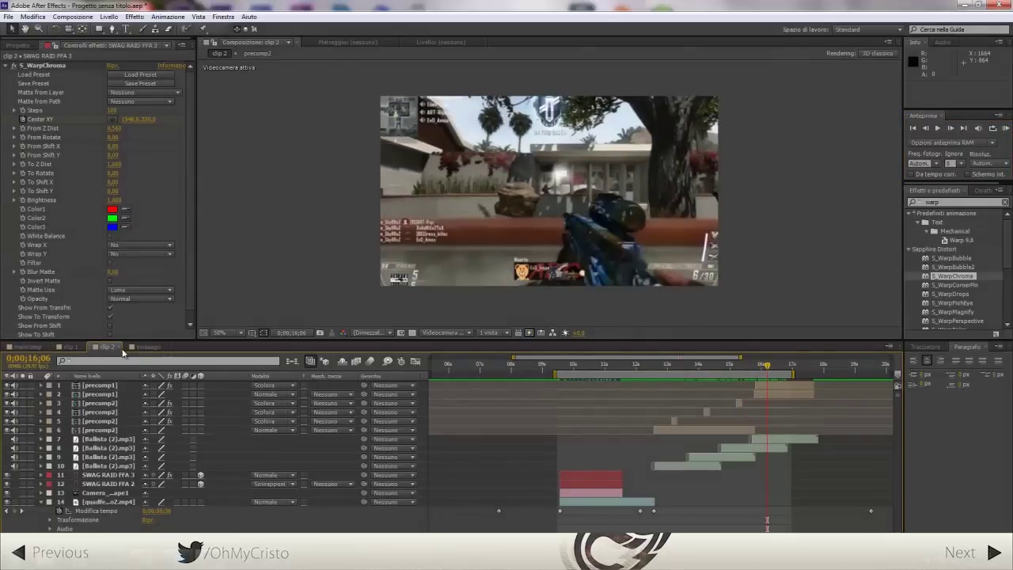
click(76, 17)
Create the composition dsjhvdsjvf and place clip 2 into it
click(85, 30)
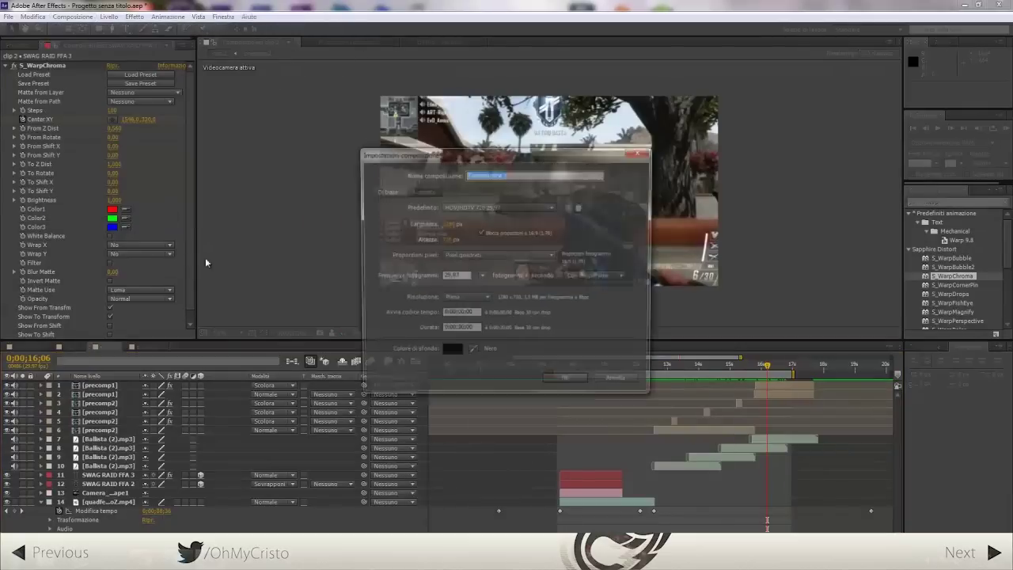
text(dsjhvdsjrf)
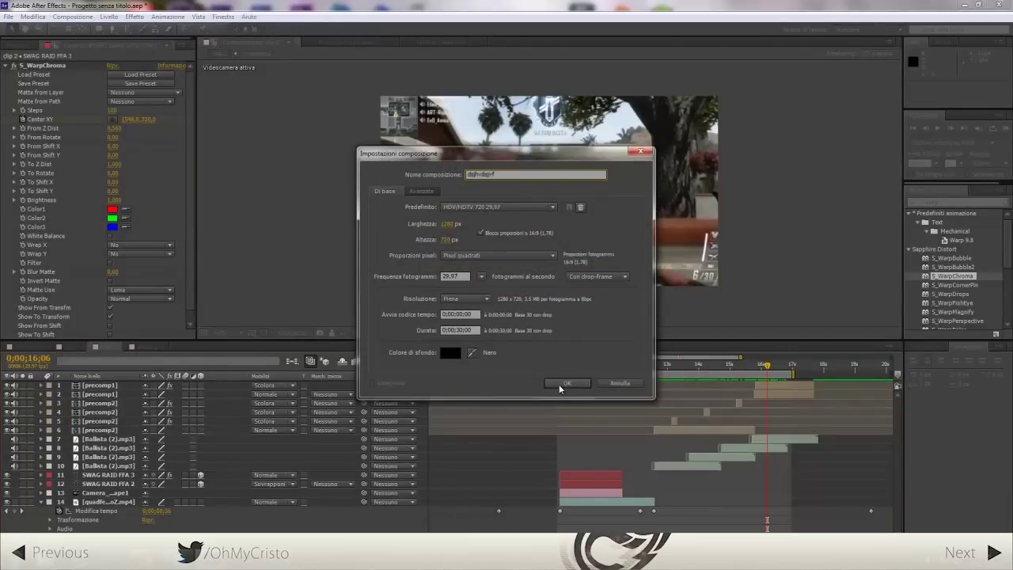
click(559, 384)
click(24, 43)
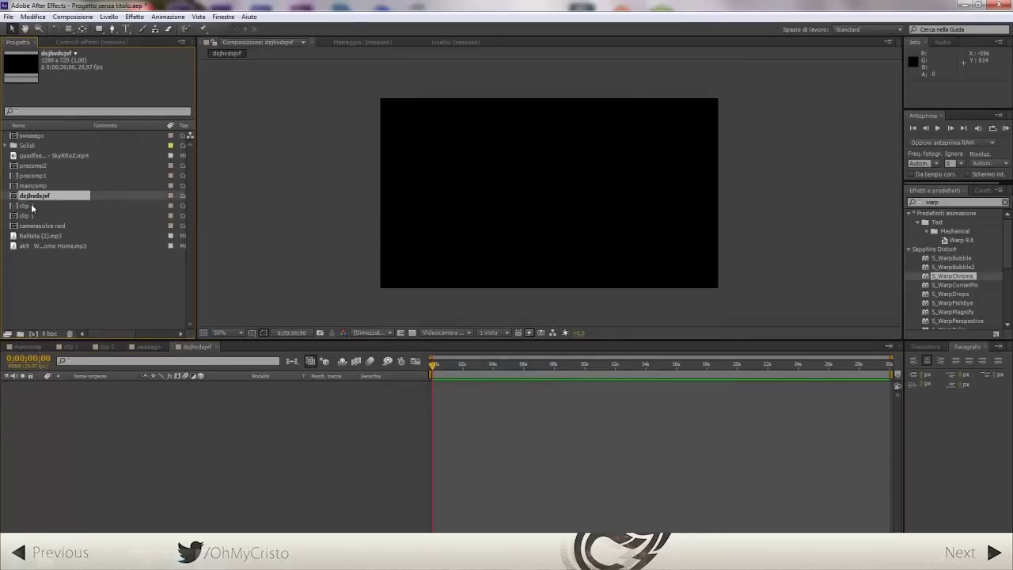
drag(31, 207, 61, 442)
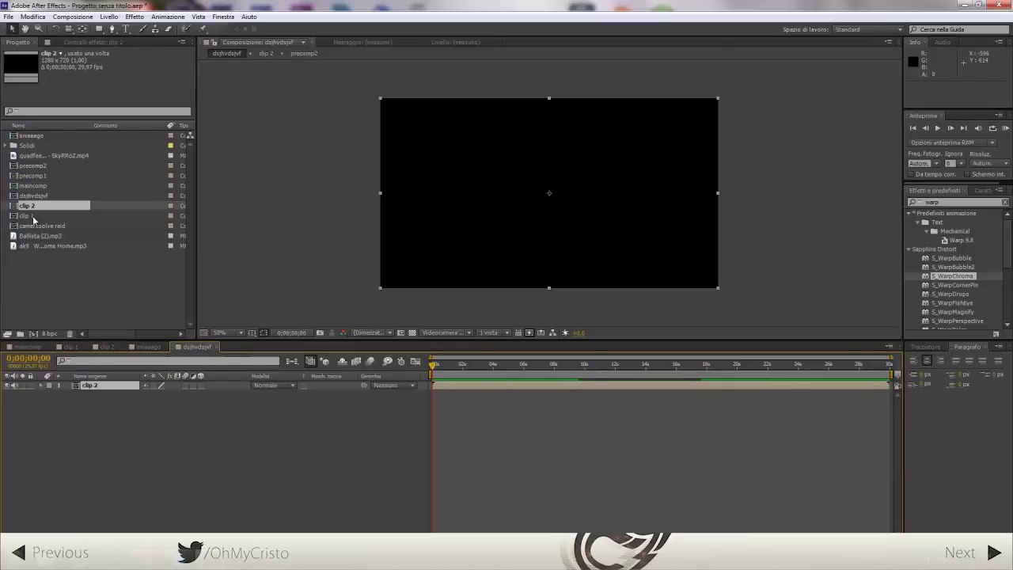
Select the bars, adjustment and ak9 music layers in maincomp, then return to dsjhvdsjvf
click(28, 347)
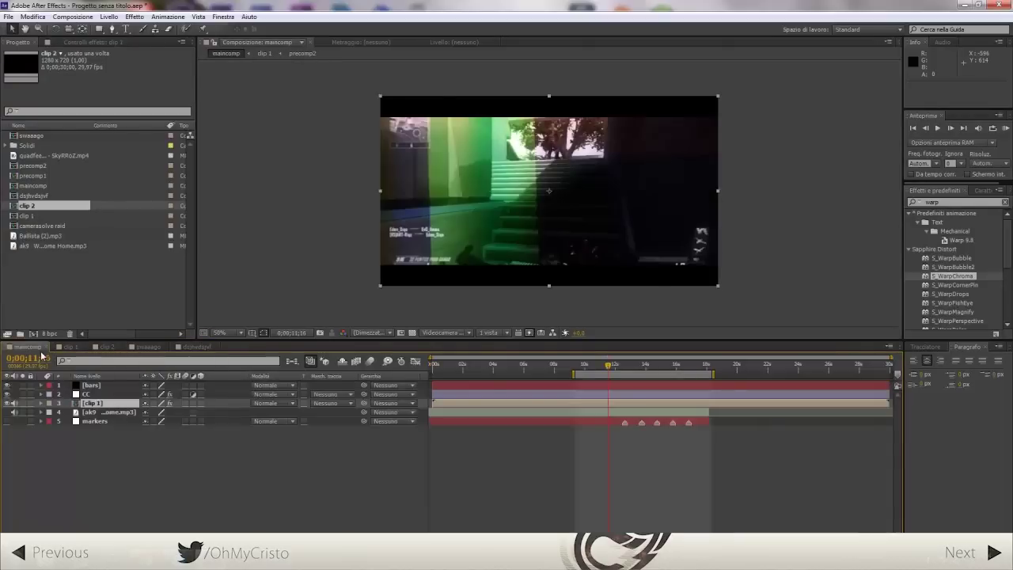
click(442, 413)
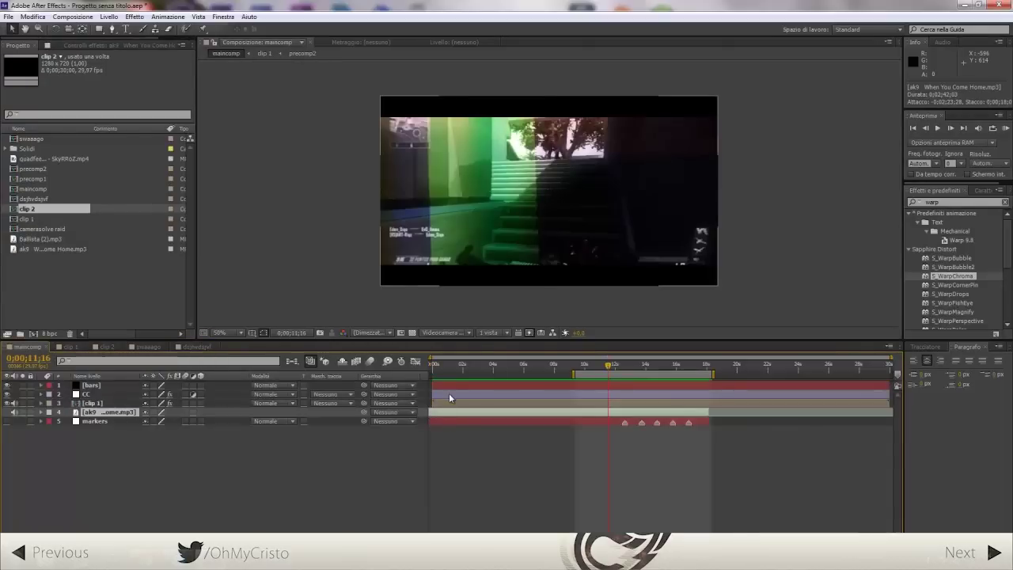
shift+click(449, 393)
shift+click(448, 387)
ctrl+click(447, 407)
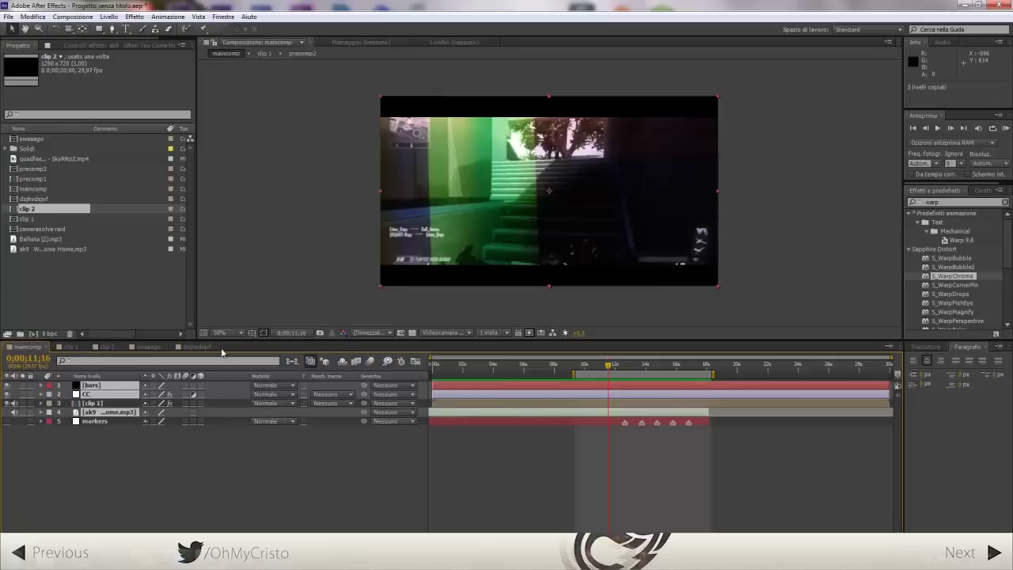
click(178, 346)
click(152, 449)
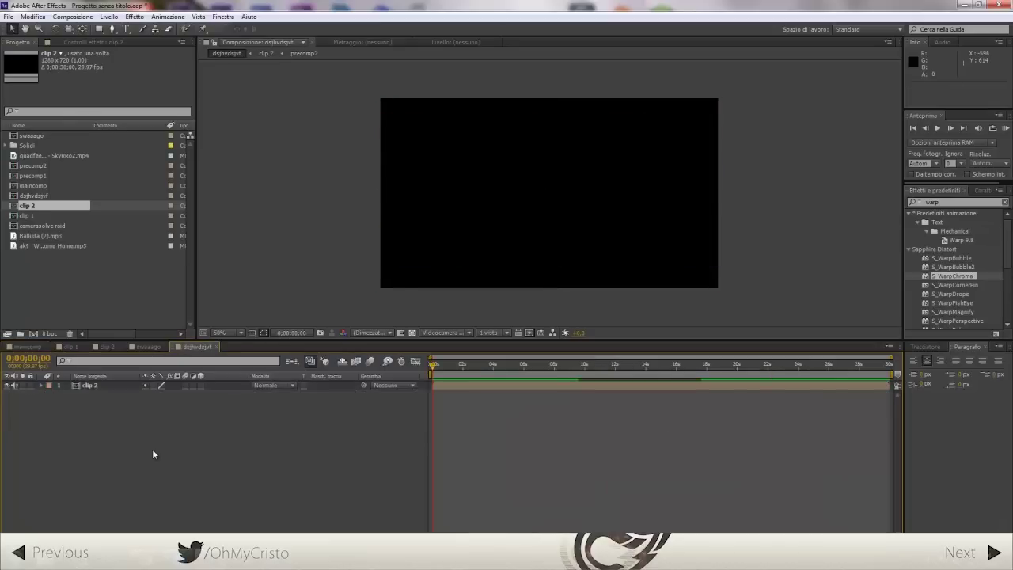
Paste the three copied layers and send the ak9 music layer to the bottom
key(ctrl+v)
click(229, 463)
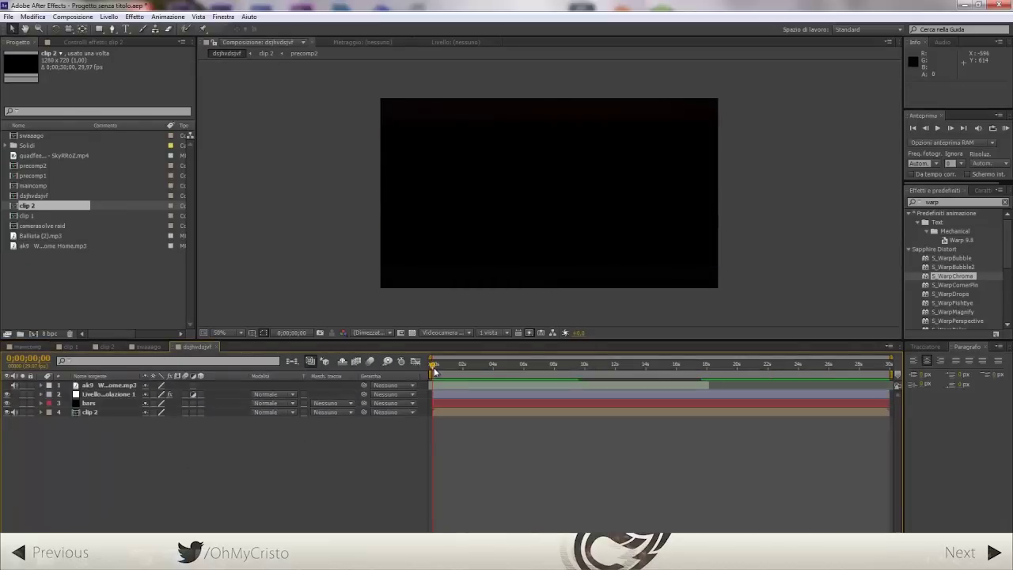
click(438, 384)
key(ctrl+shift+bracketleft)
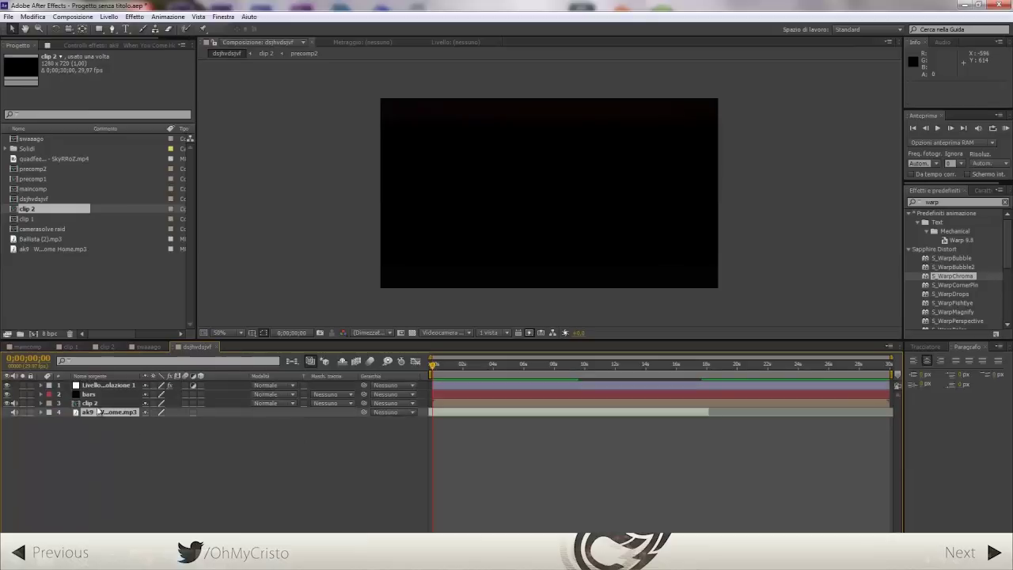
Place Livello regolazione 1 just above clip 2 and select the music layer
mouse_move(104, 386)
mouse_down()
mouse_move(110, 408)
mouse_move(131, 392)
mouse_up()
click(131, 403)
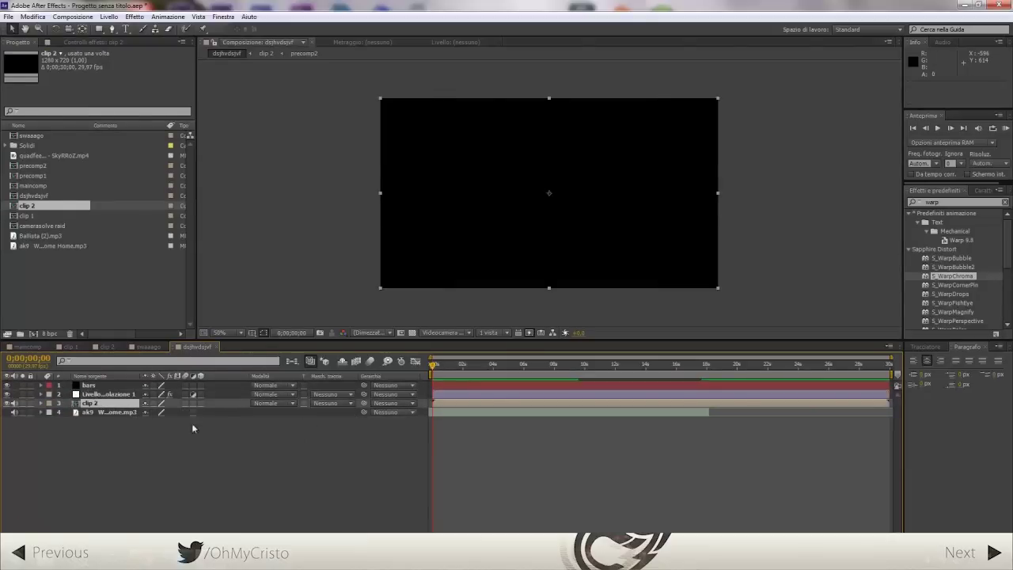
click(446, 416)
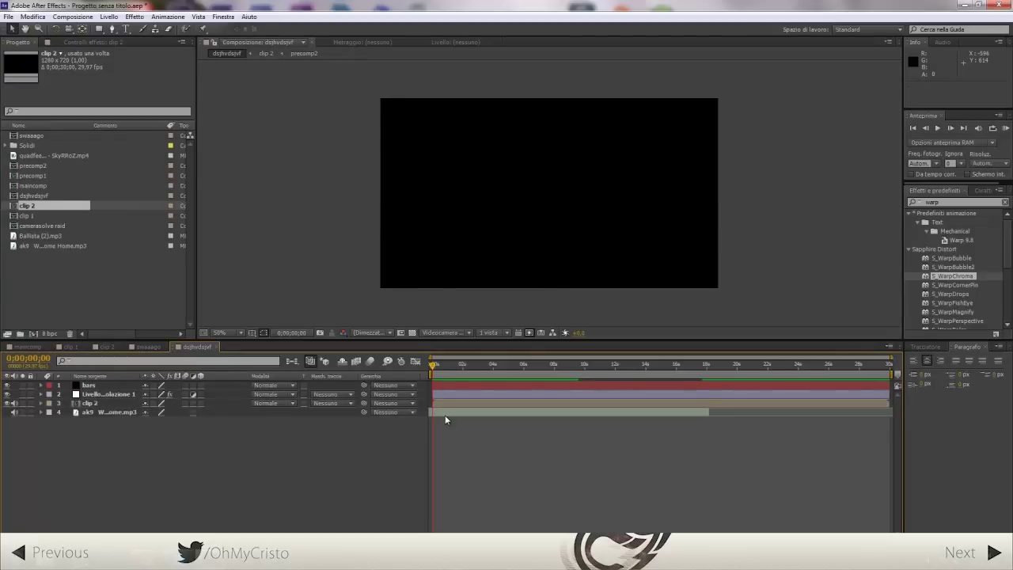
click(444, 413)
At 9;17, set a Scale keyframe on clip 2 and enlarge it to about 125%
key(l)
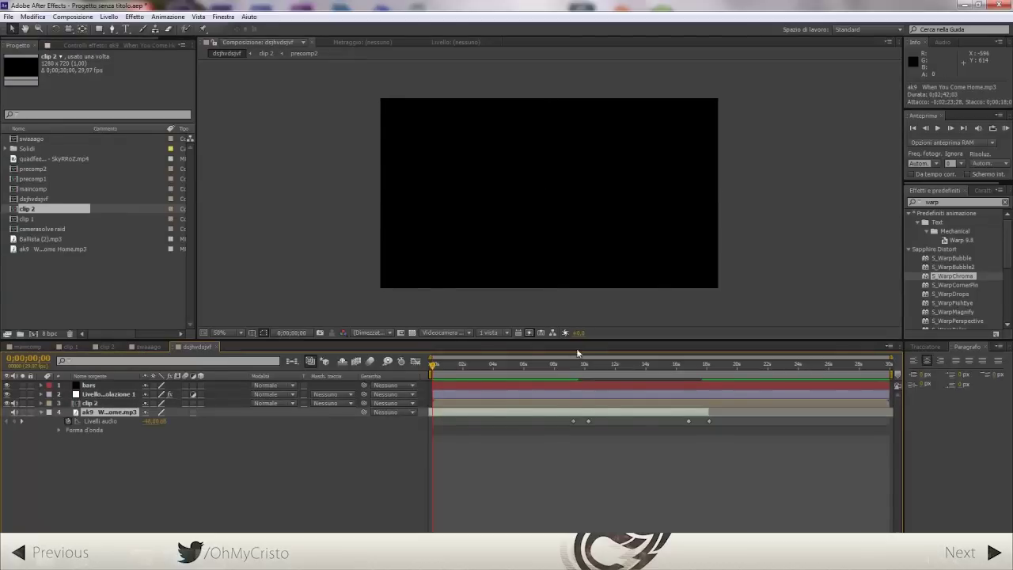
drag(581, 368, 595, 369)
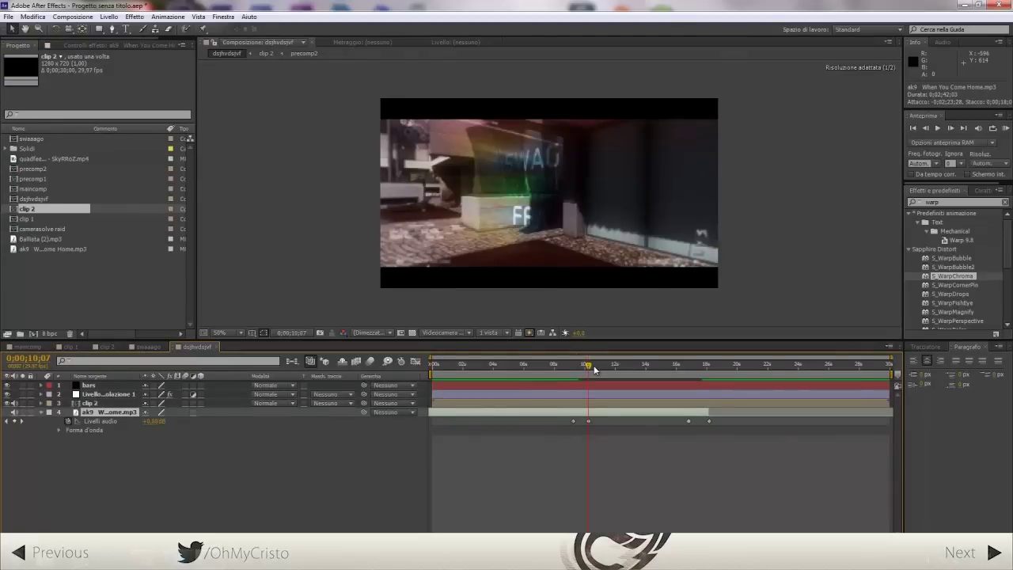
click(926, 127)
click(926, 128)
click(926, 127)
click(925, 127)
click(926, 128)
click(925, 127)
click(926, 127)
click(926, 127)
click(926, 128)
click(926, 127)
click(928, 129)
click(927, 129)
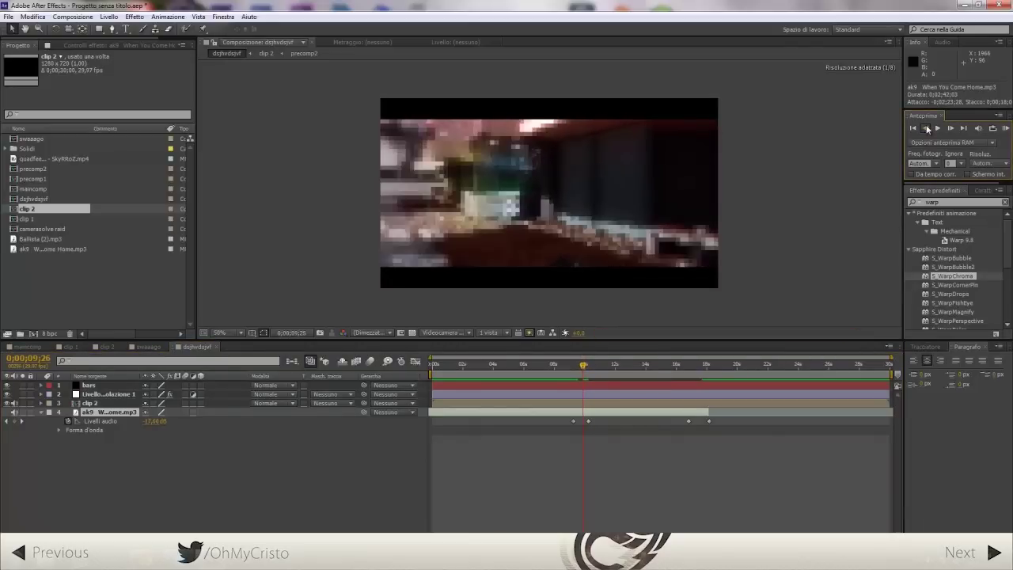
click(578, 365)
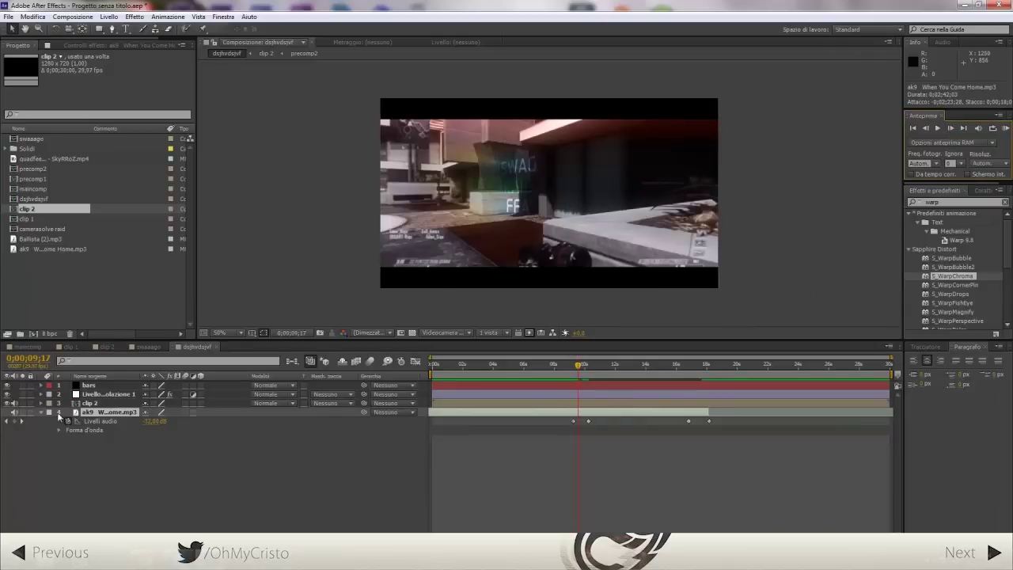
click(529, 406)
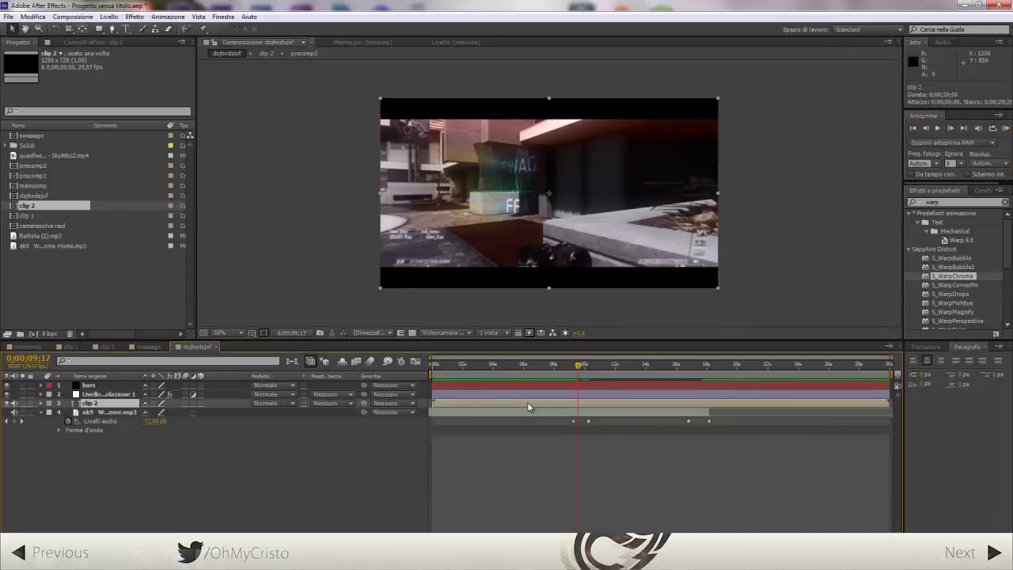
key(s)
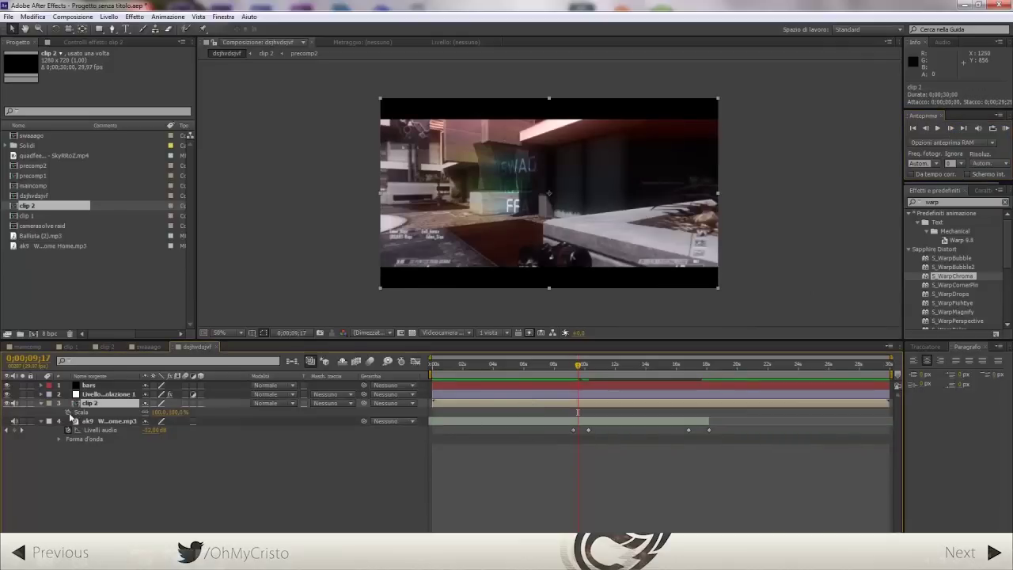
click(68, 412)
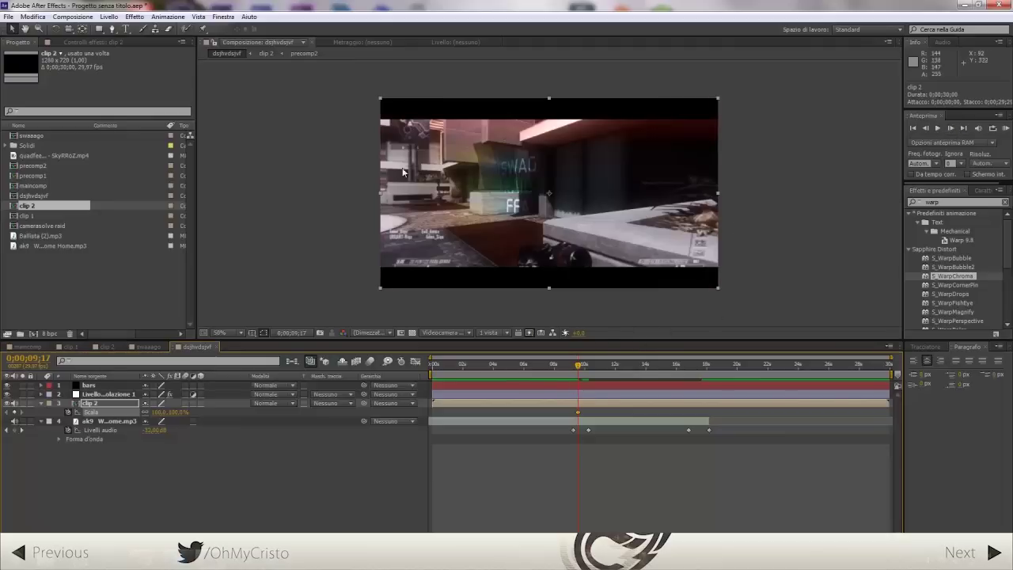
drag(381, 198, 337, 205)
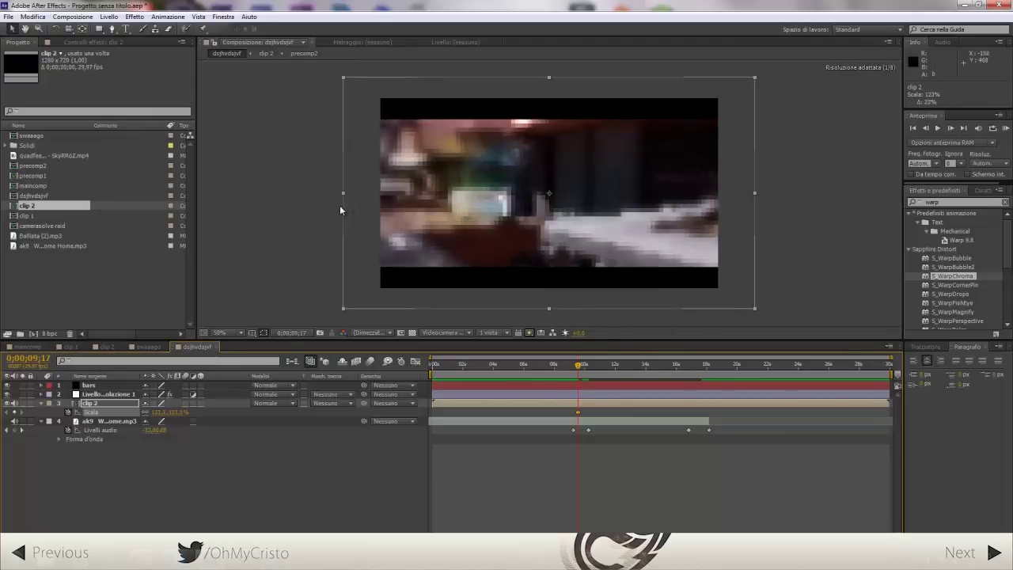
Key clip 2's Scale back to 100% at 10;26 and Easy Ease both keyframes
drag(585, 369, 597, 367)
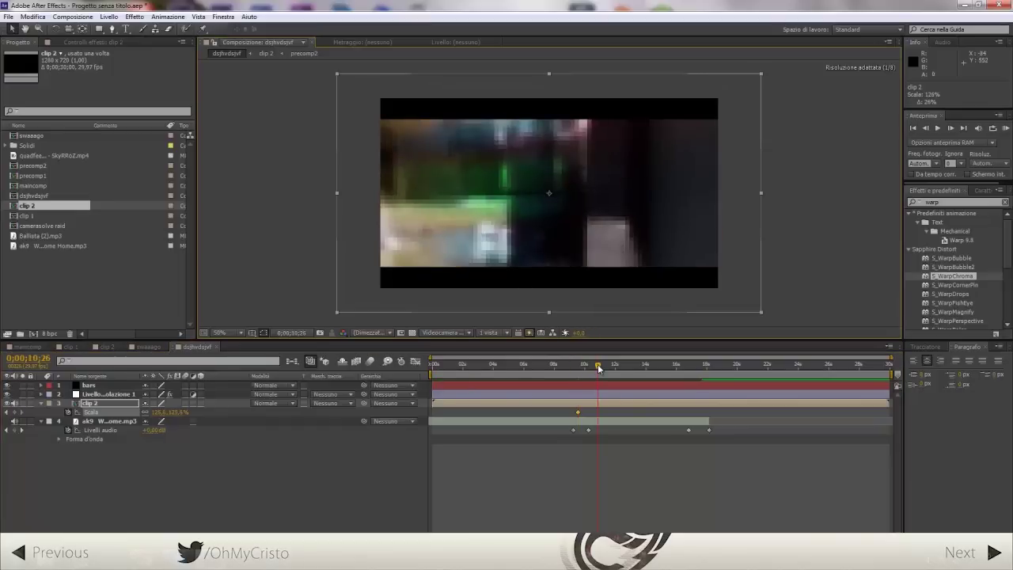
click(180, 413)
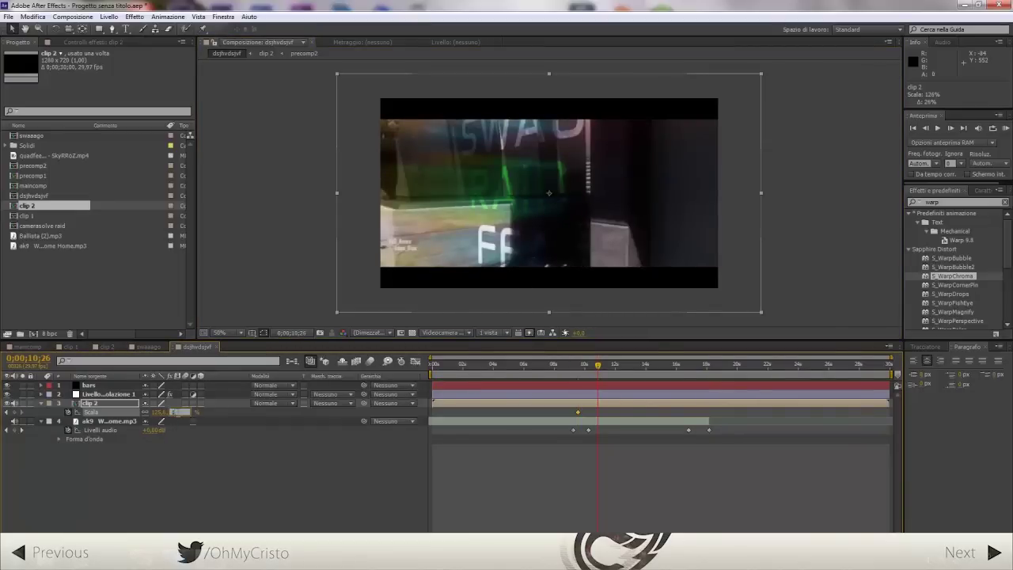
key(Return)
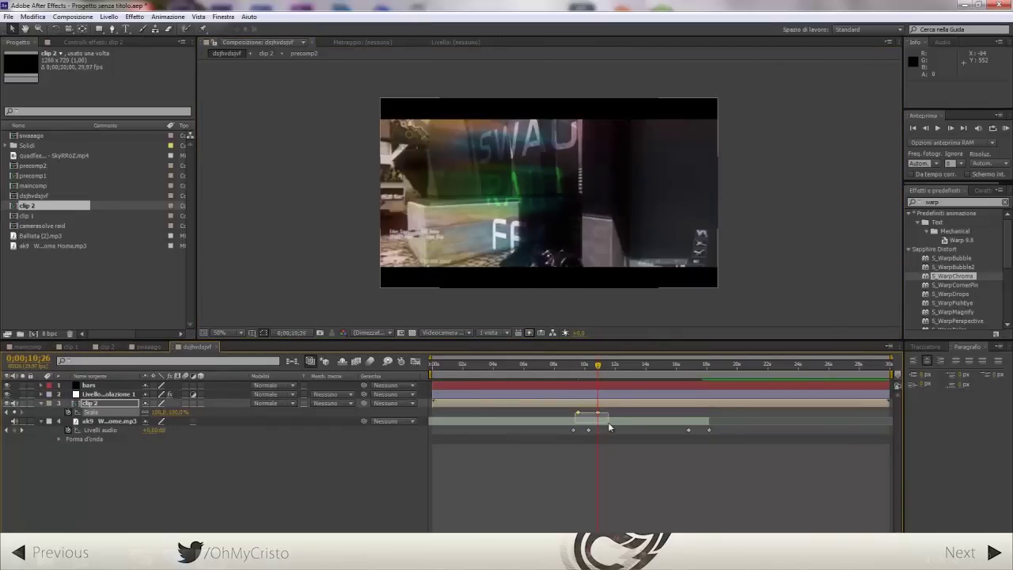
key(F9)
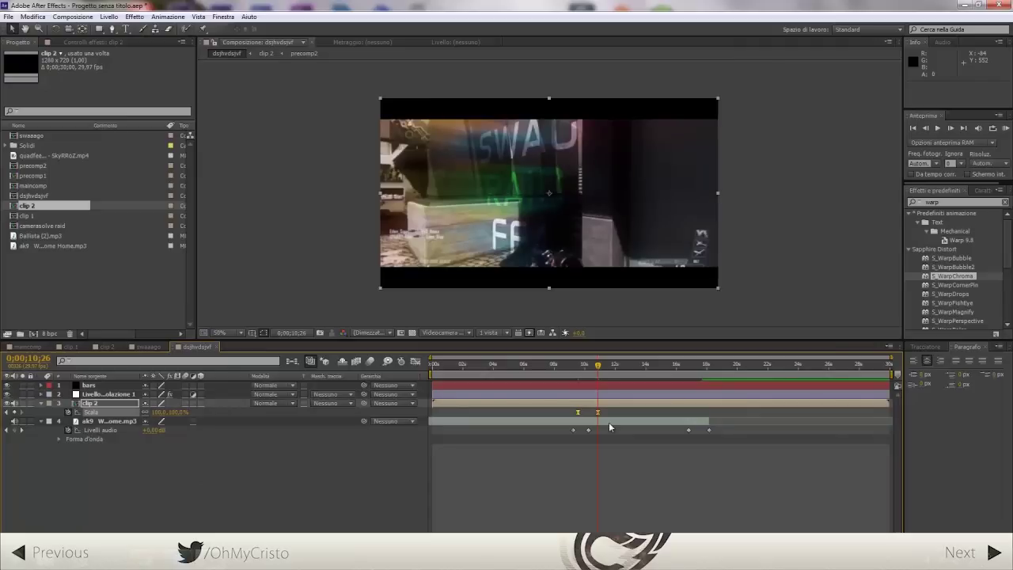
Keyframe clip 2's Rotation at 10;26, then tilt it to −10° at 9;17
key(r)
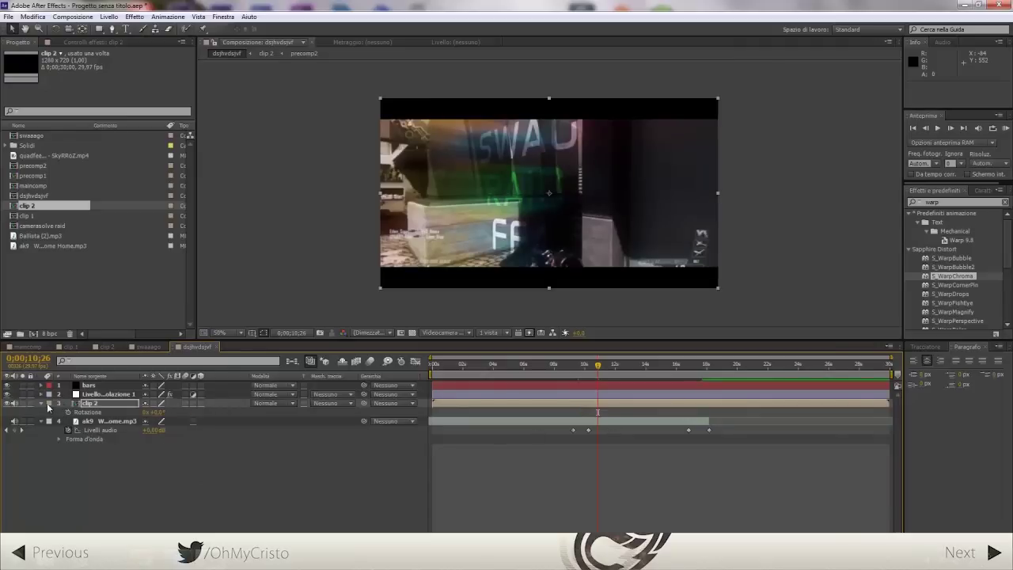
click(42, 404)
click(42, 404)
click(68, 448)
drag(565, 372, 578, 365)
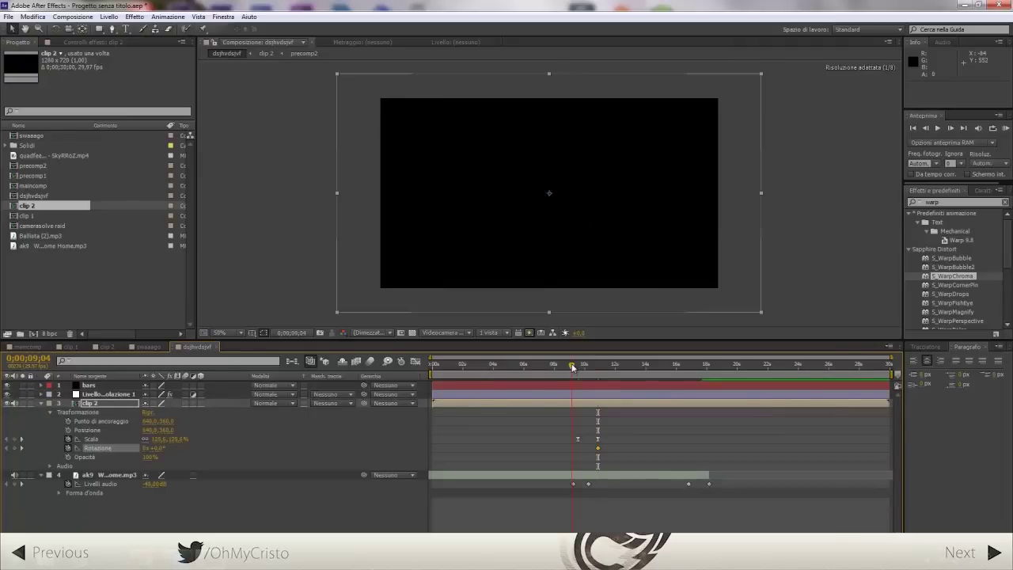
drag(160, 449, 152, 449)
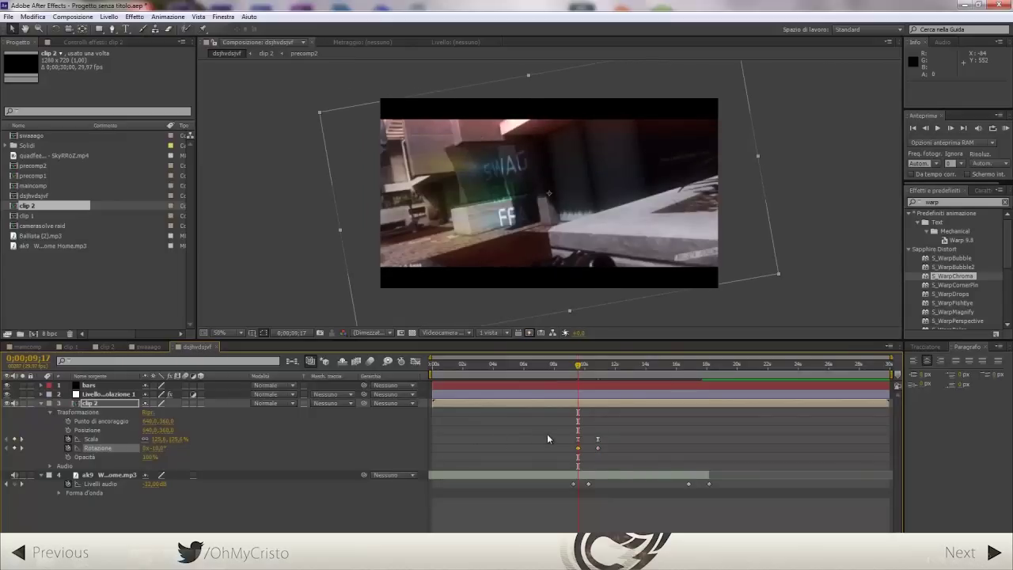
Select the transform keyframes and set clip 2's Scale to 125% at 9;17
drag(547, 433, 639, 459)
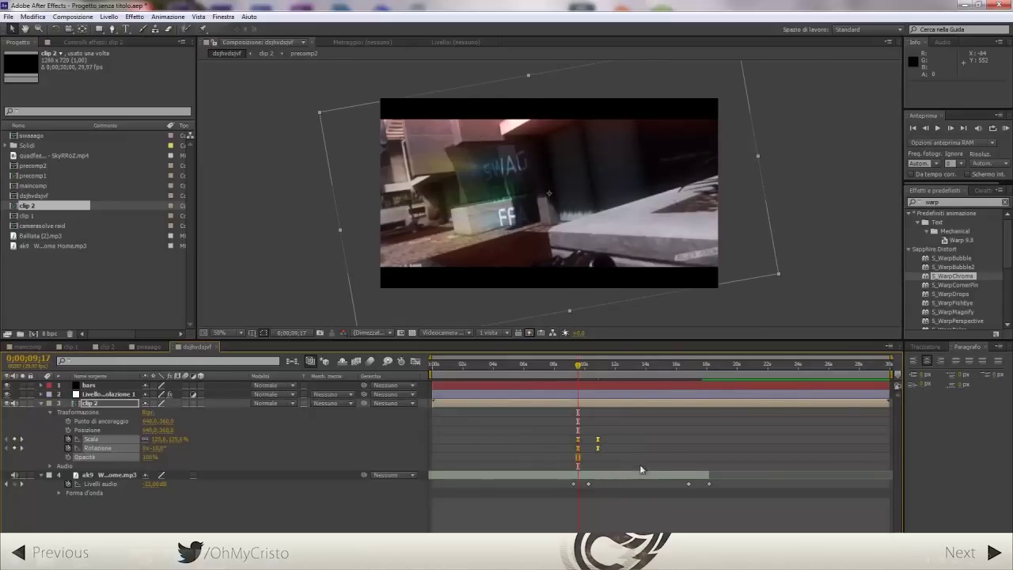
click(599, 367)
drag(600, 370, 578, 370)
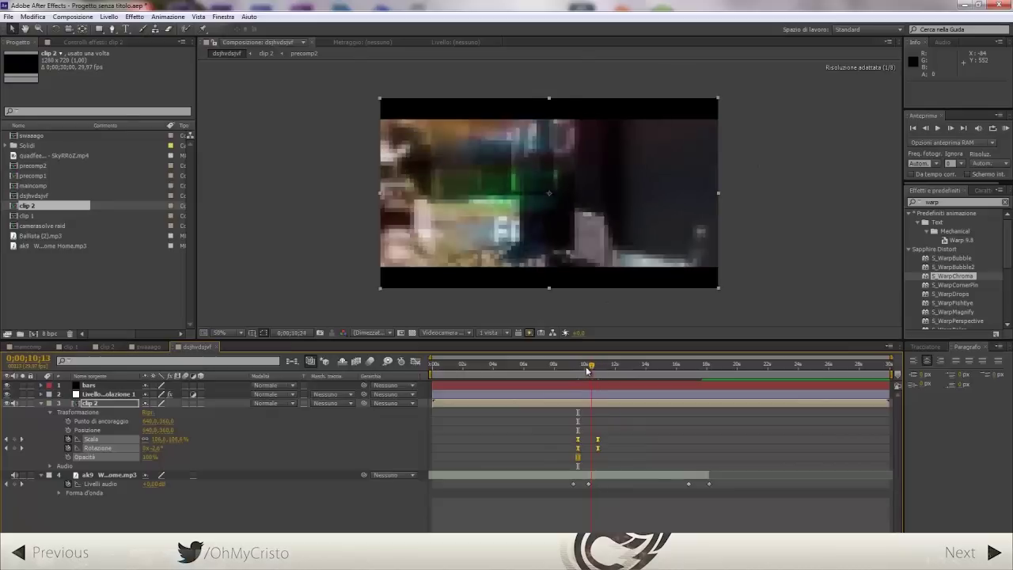
drag(153, 440, 162, 444)
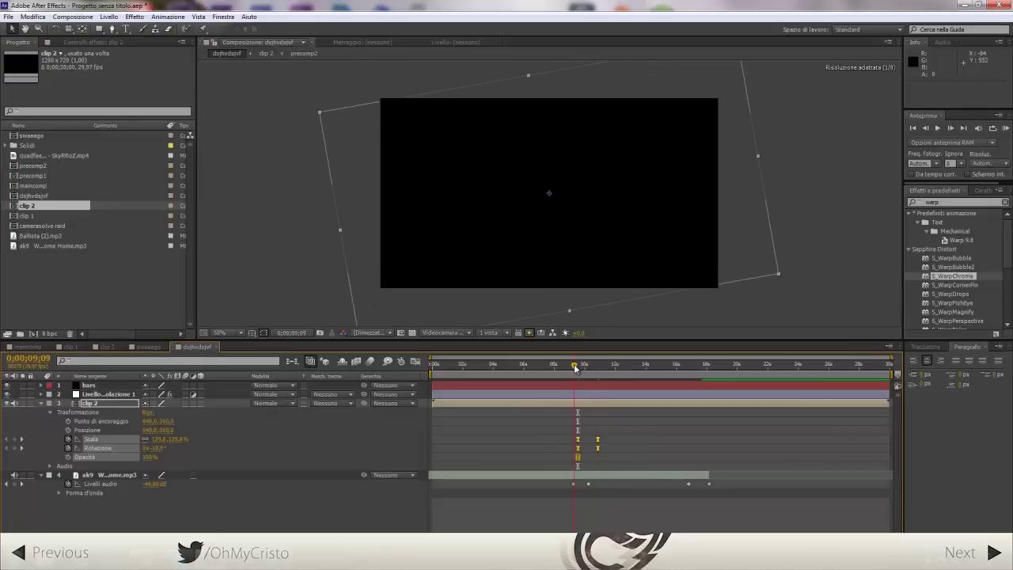
With clip 2 selected, search the effects list for 'twitch'
click(41, 404)
click(203, 456)
click(672, 403)
click(950, 202)
text(twitch)
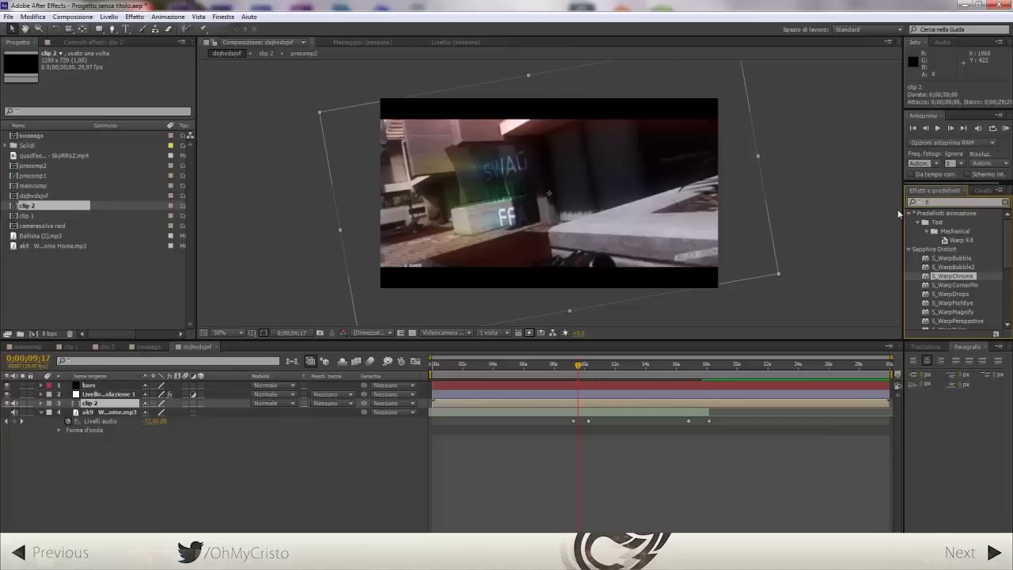
Apply Twitch to clip 2 and copy maincomp's markers layer into dsjhvdsjvf
drag(938, 267, 596, 406)
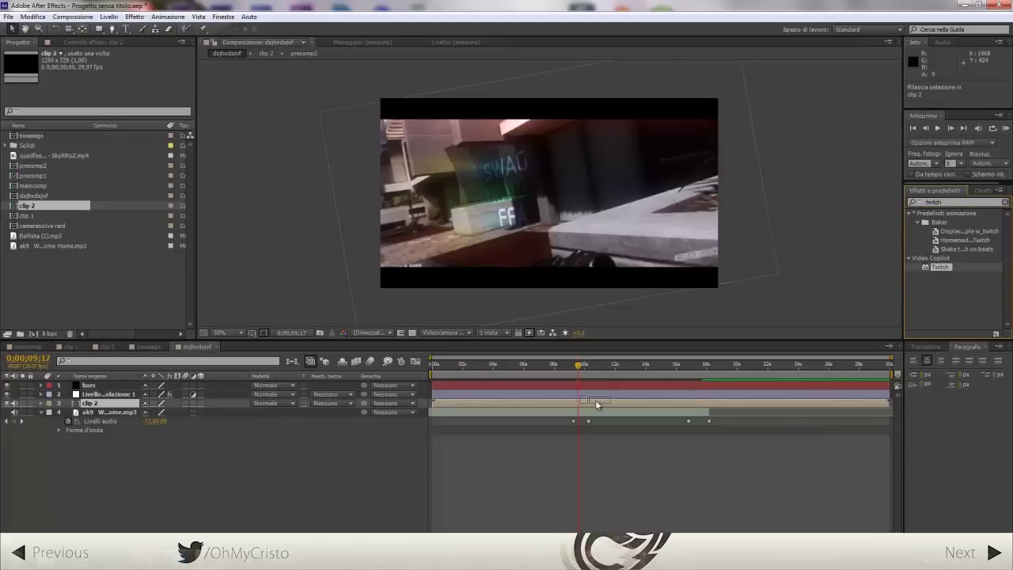
click(33, 349)
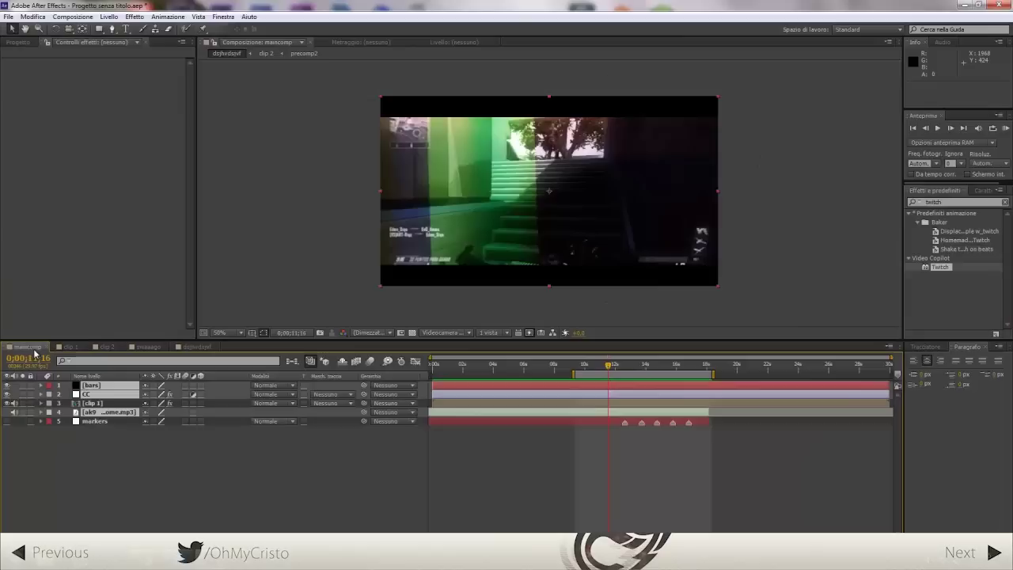
click(561, 423)
key(ctrl+c)
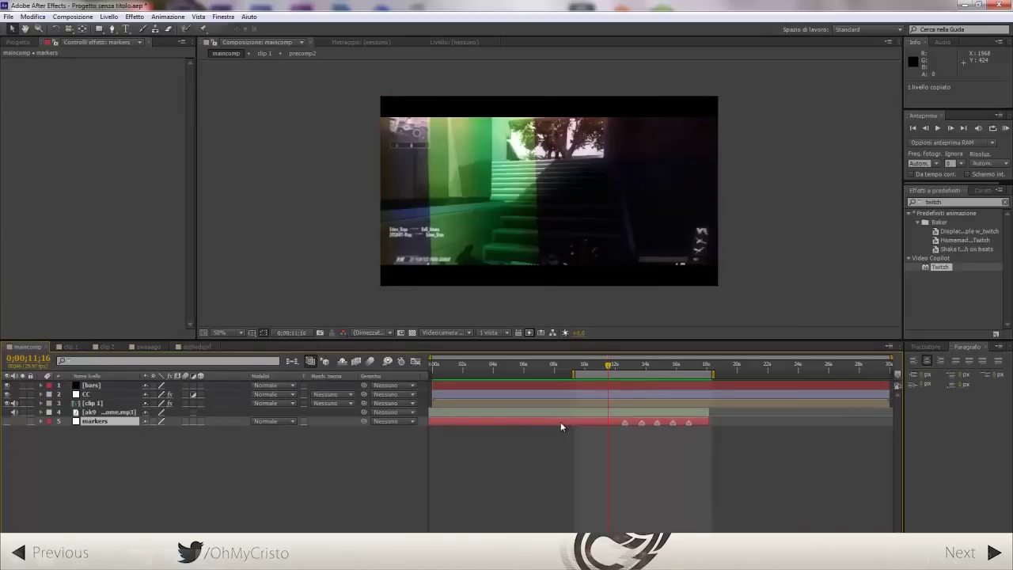
click(194, 346)
key(ctrl+v)
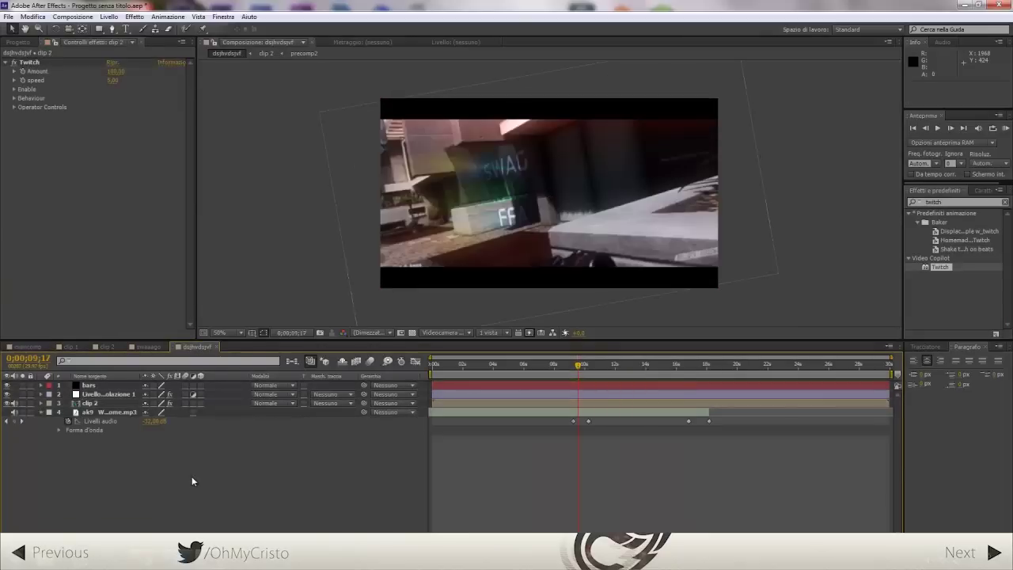
Move to the 12;19 beat and select clip 2 to view its Twitch settings
click(624, 364)
click(925, 128)
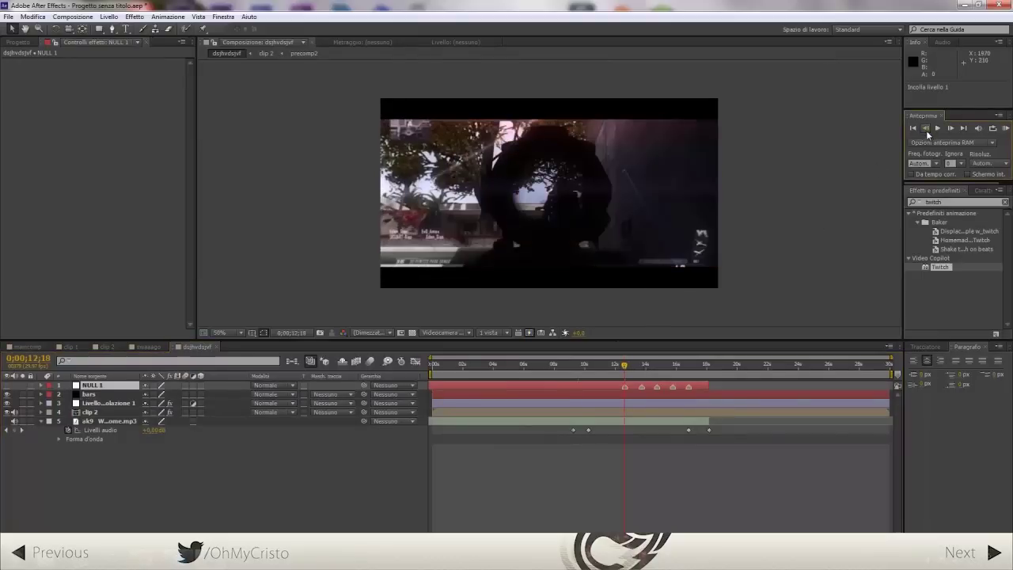
click(951, 127)
click(635, 414)
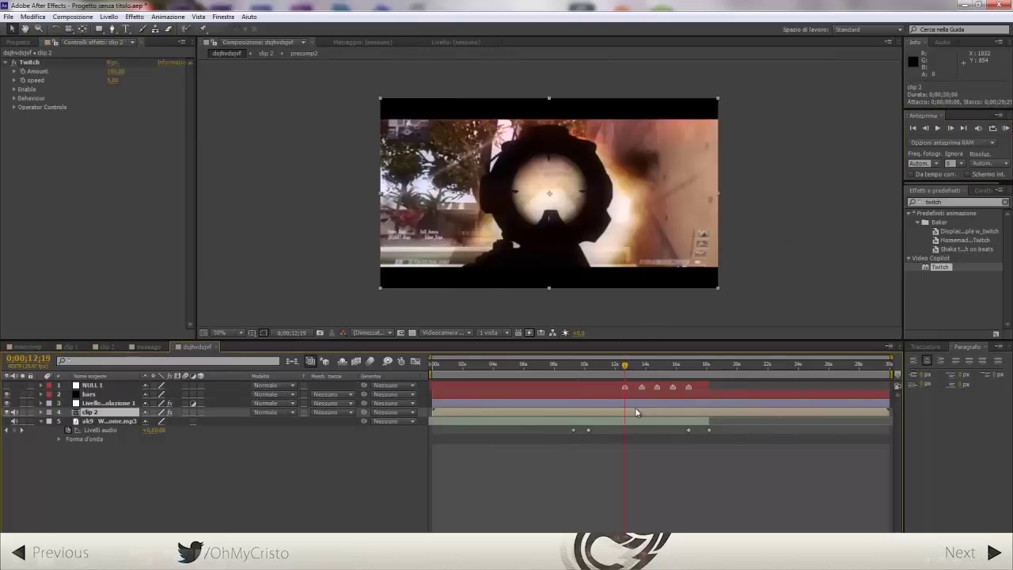
Set Twitch speed to 50, enable Slide, and give Slide Motion Blur 5
click(114, 80)
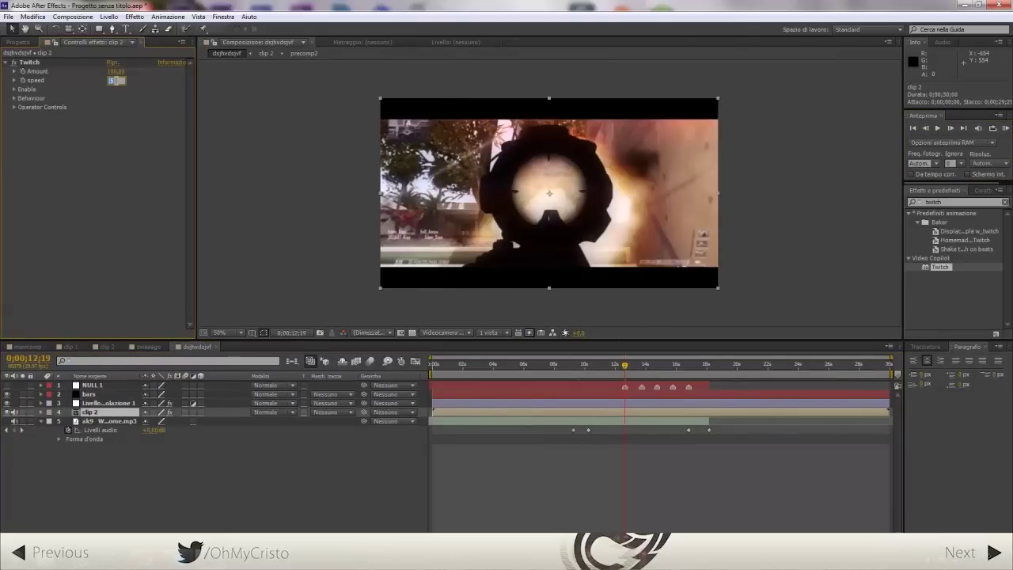
text(50)
key(Return)
click(14, 90)
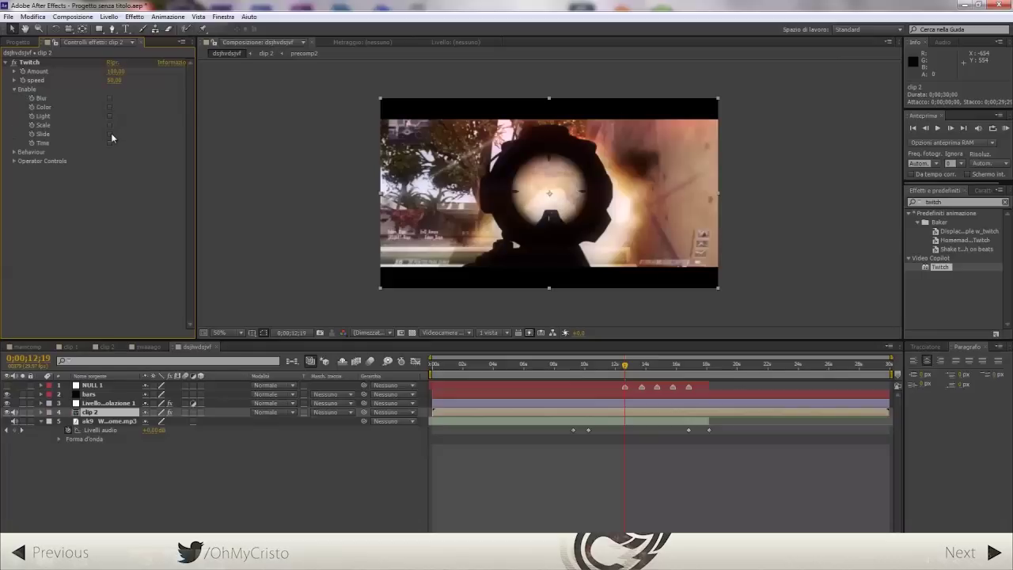
click(110, 134)
click(14, 89)
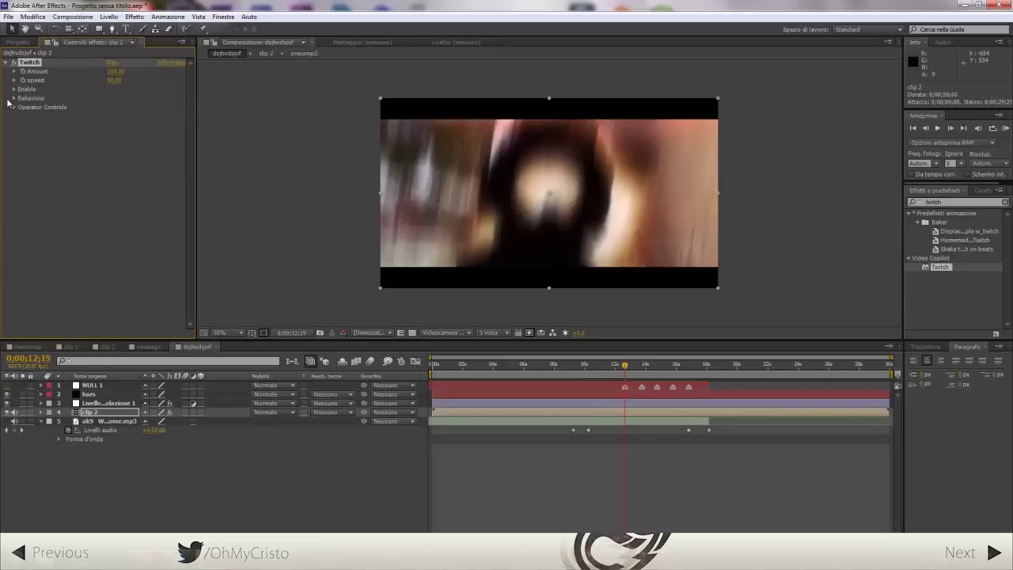
click(23, 151)
click(114, 215)
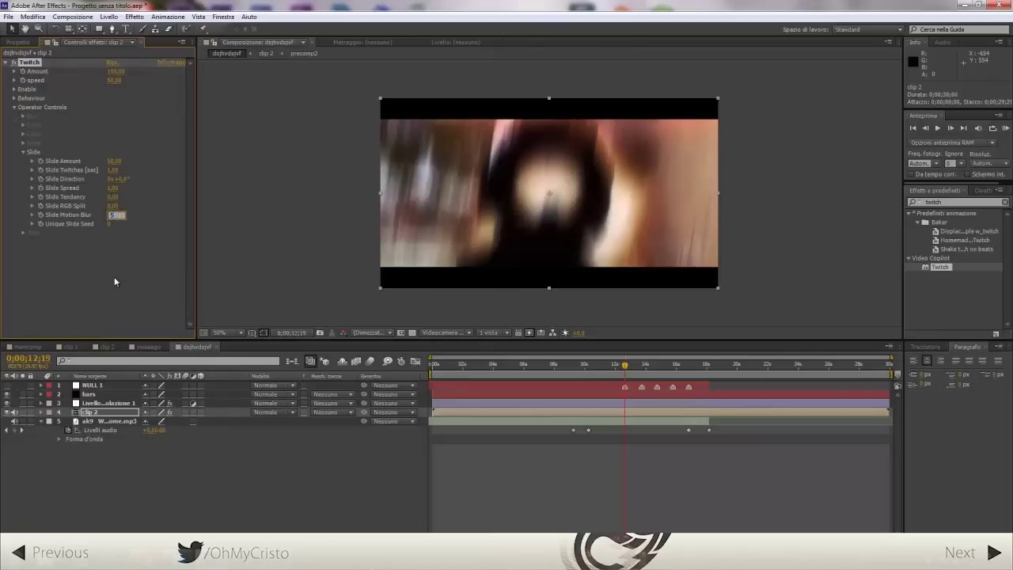
key(Return)
click(14, 107)
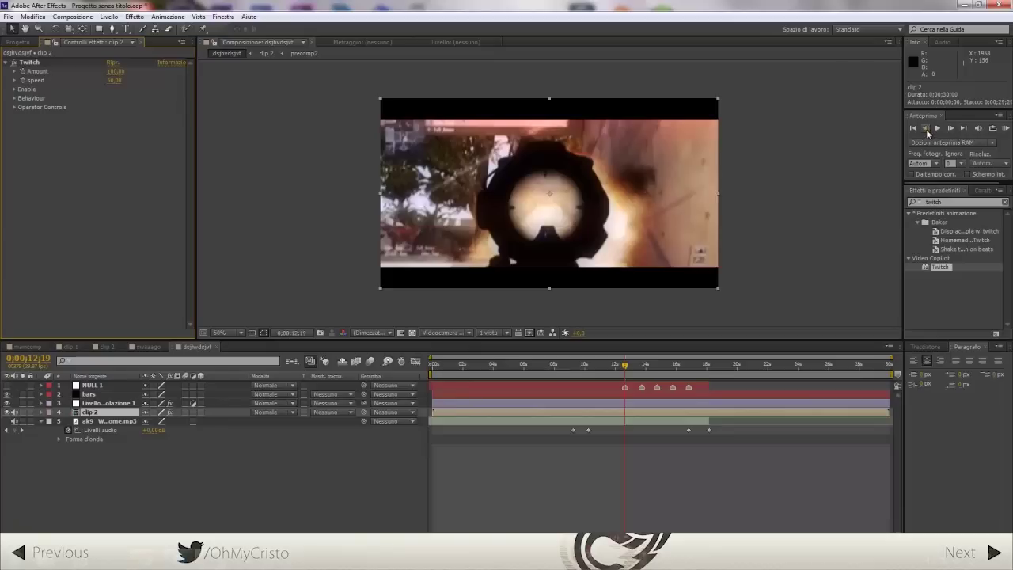
Keyframe Twitch Amount at 0 on 12;18 and 10 on 12;19
click(926, 127)
click(115, 71)
text(0)
key(Return)
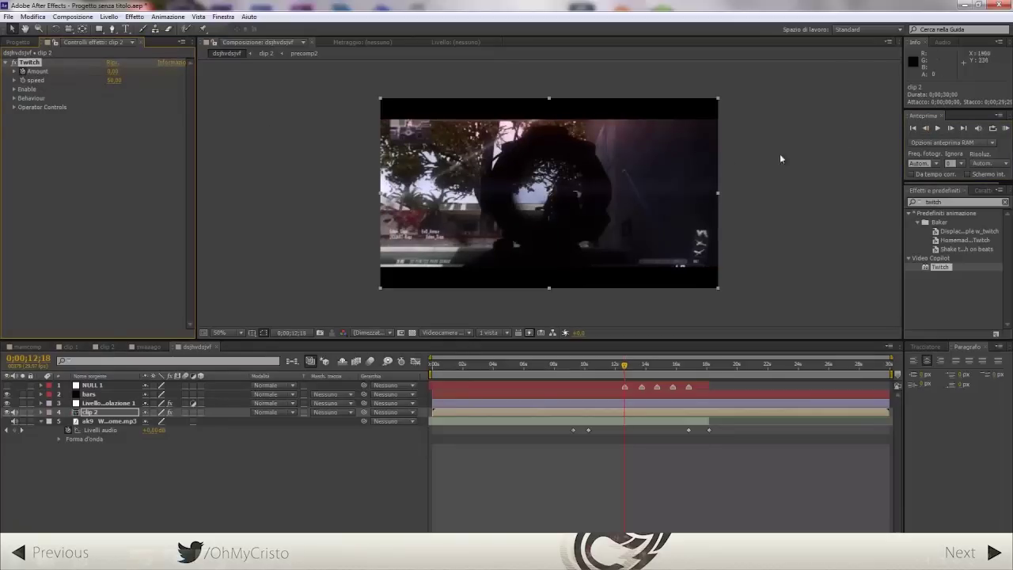
click(950, 127)
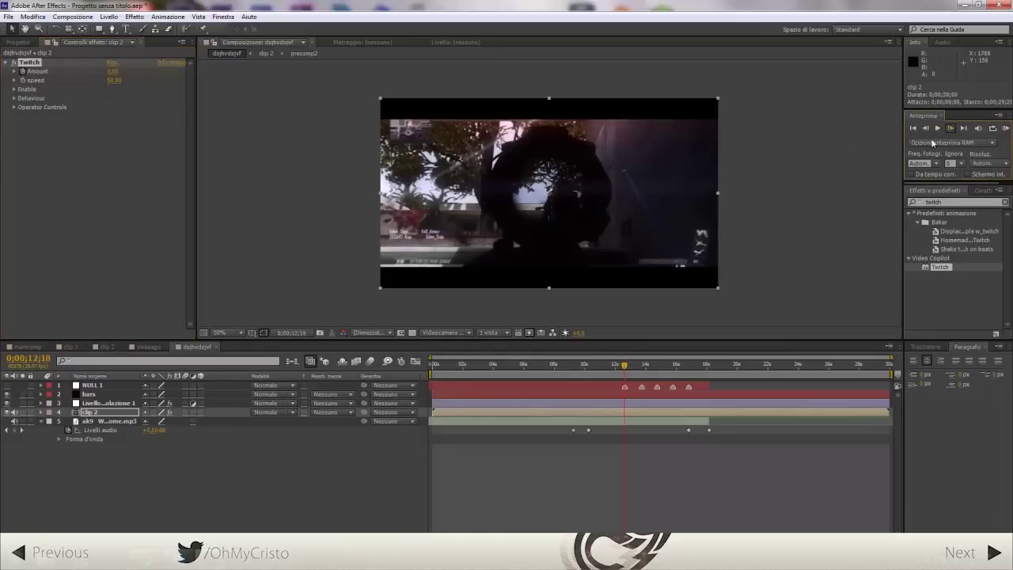
click(110, 94)
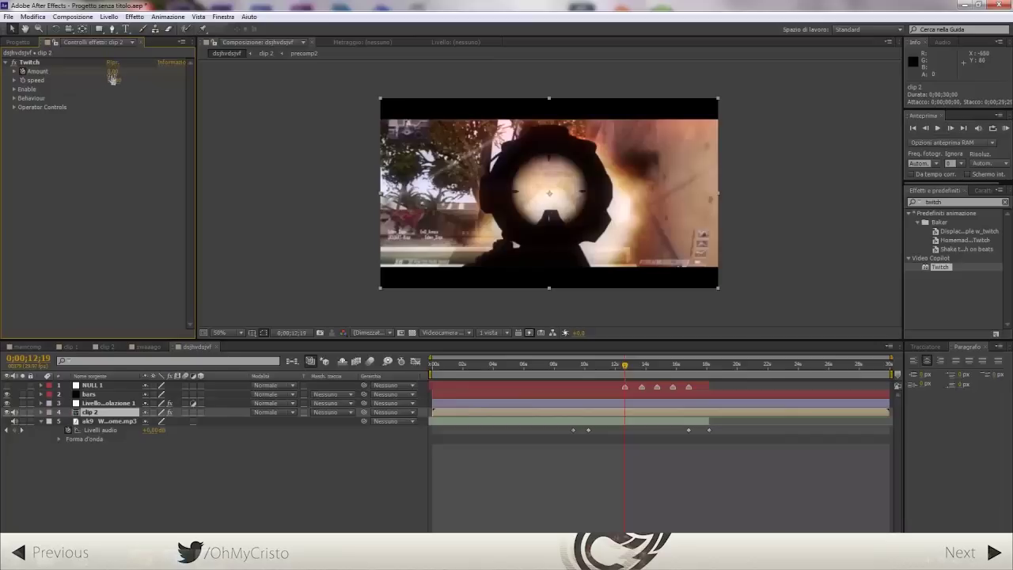
click(111, 71)
text(10)
key(Return)
Bring Twitch Amount back to 0 at 12;24 and reveal clip 2's keyframes
click(951, 127)
click(950, 127)
click(951, 127)
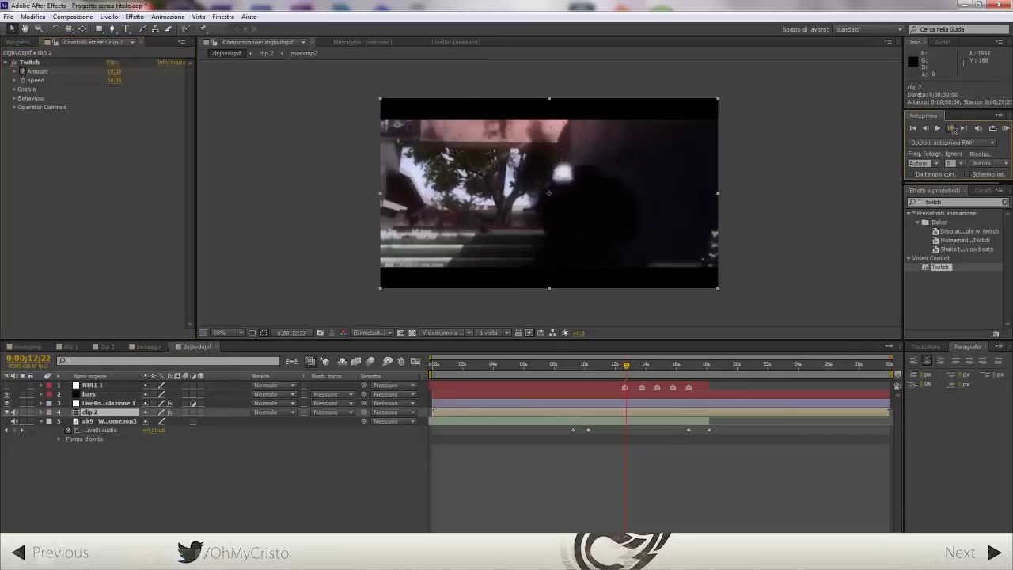
click(950, 128)
click(950, 127)
drag(113, 71, 96, 73)
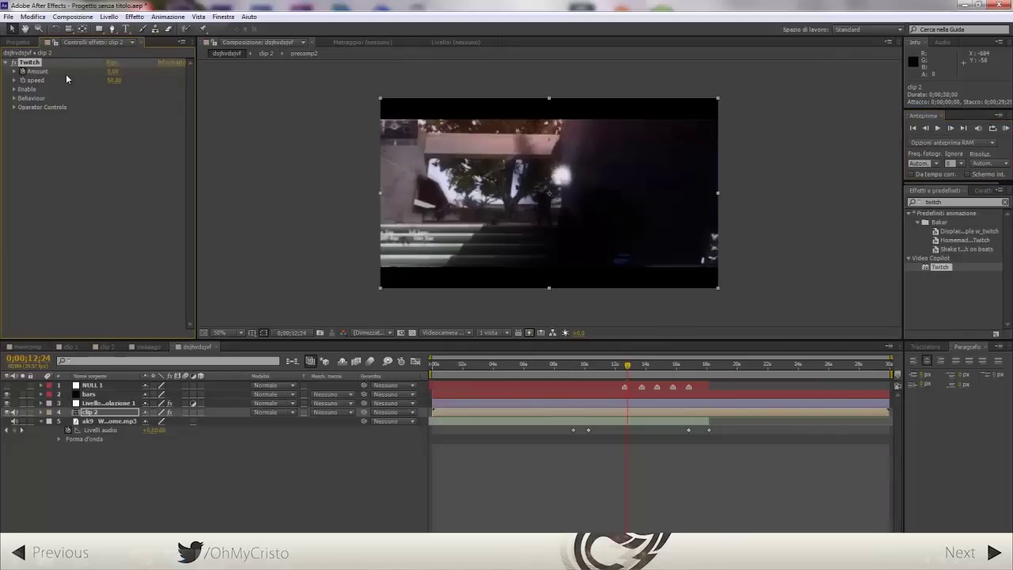
key(u)
click(627, 448)
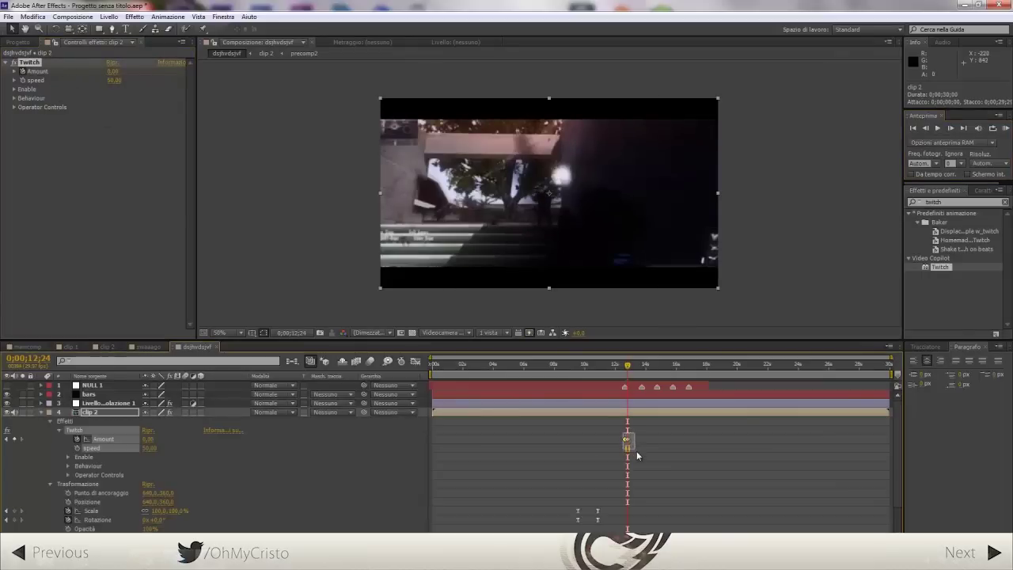
Copy the three Twitch Amount keyframes and paste them at the beat just before 13;07
key(ctrl+c)
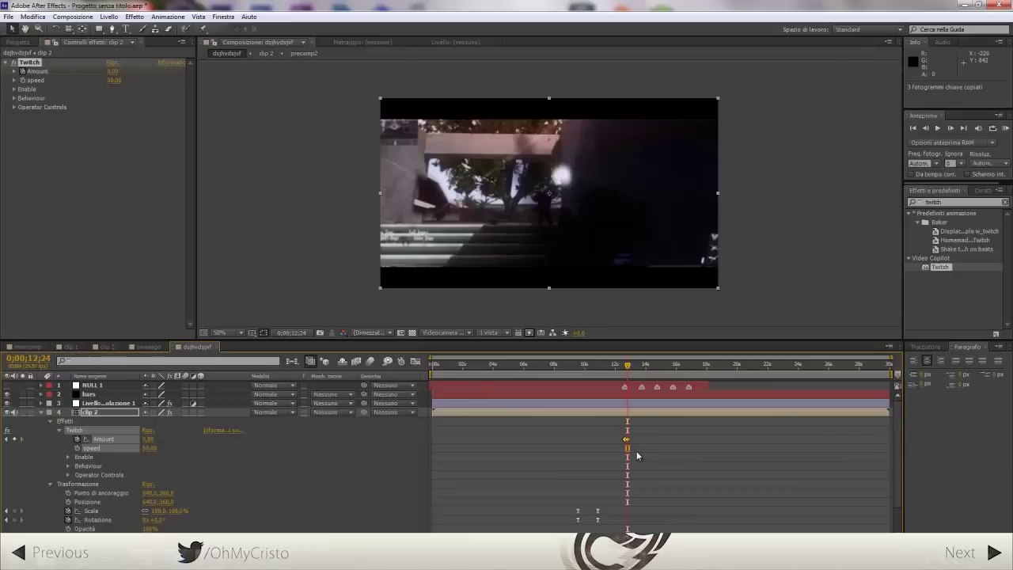
click(633, 365)
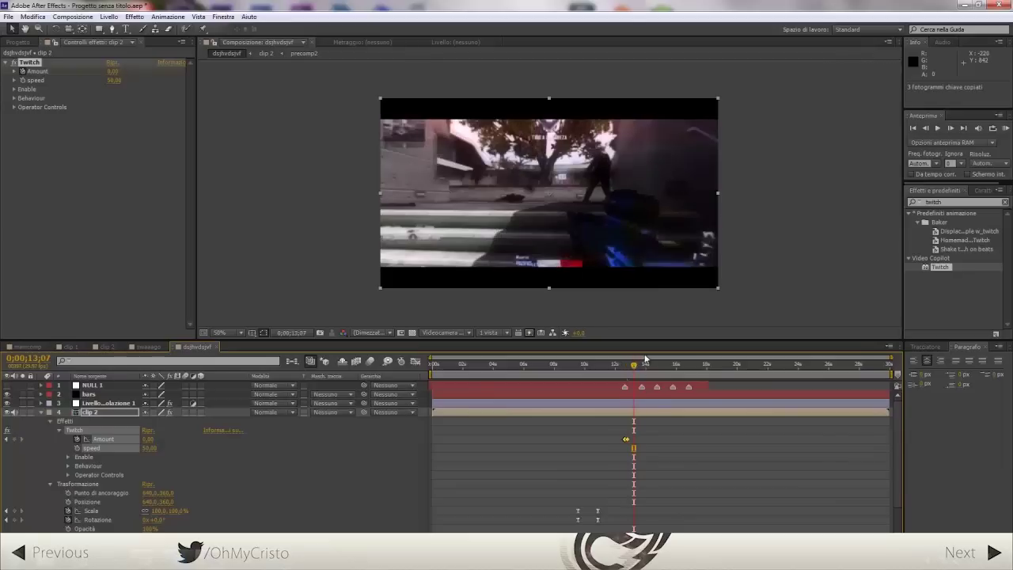
click(924, 129)
click(925, 129)
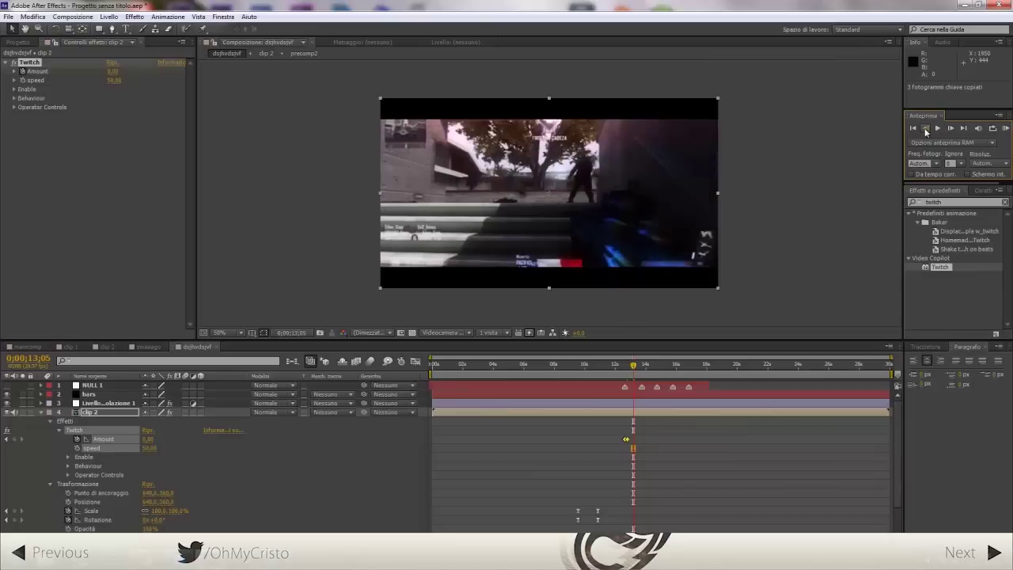
click(924, 129)
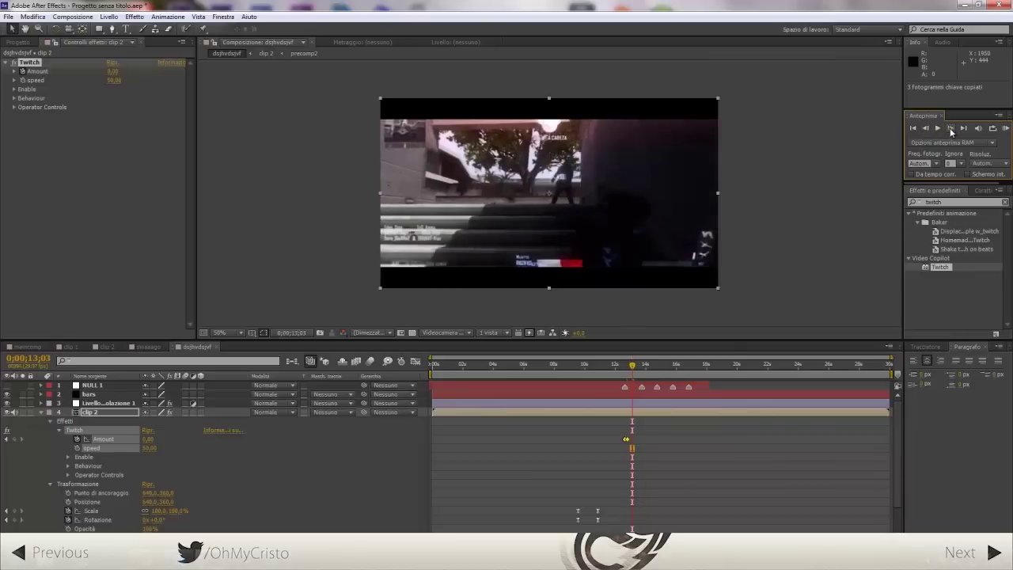
key(ctrl+v)
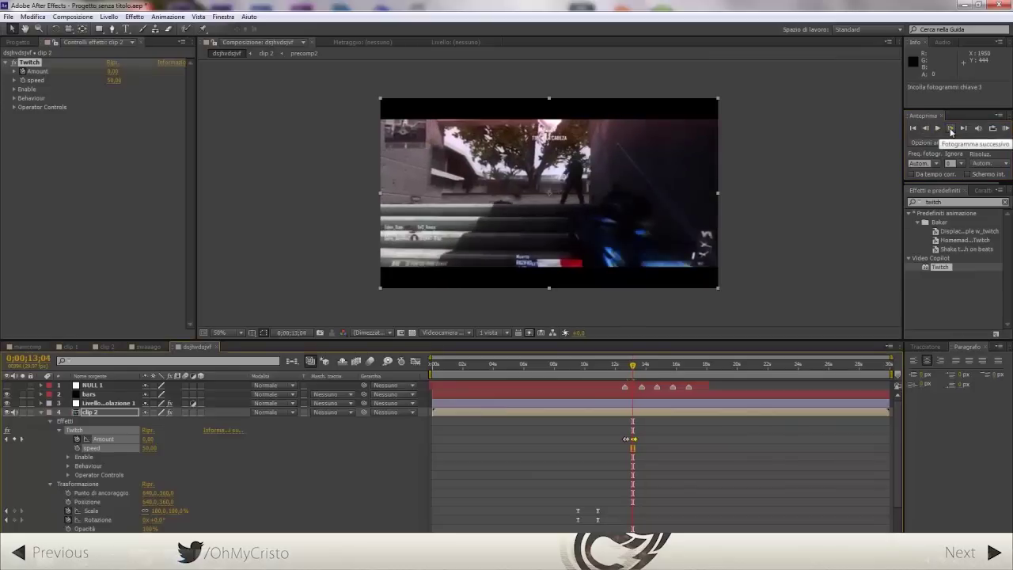
Paste the Twitch keyframe burst again at the beat near 13;22
drag(648, 366, 647, 366)
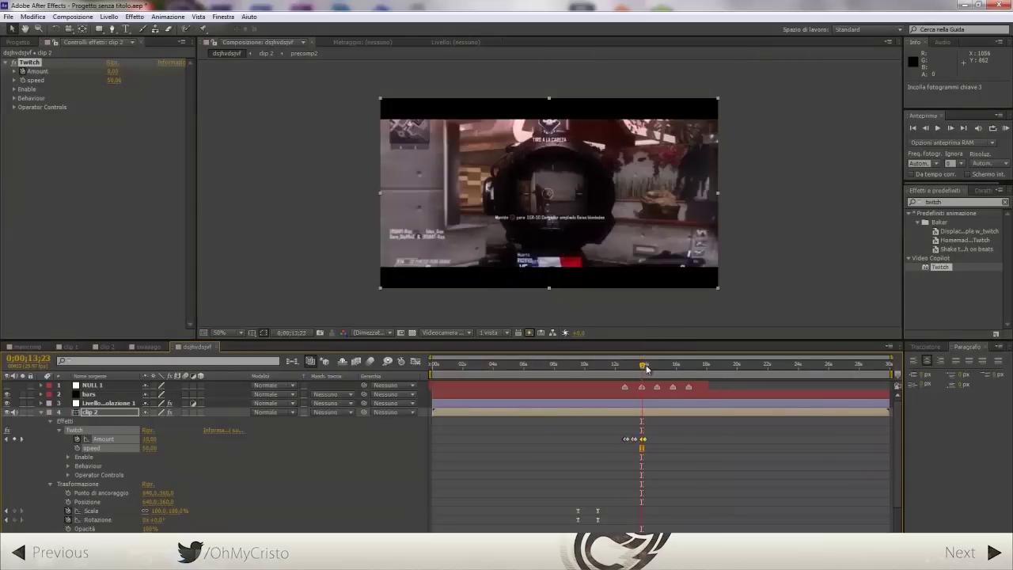
click(949, 129)
click(950, 129)
click(950, 129)
click(950, 129)
click(949, 129)
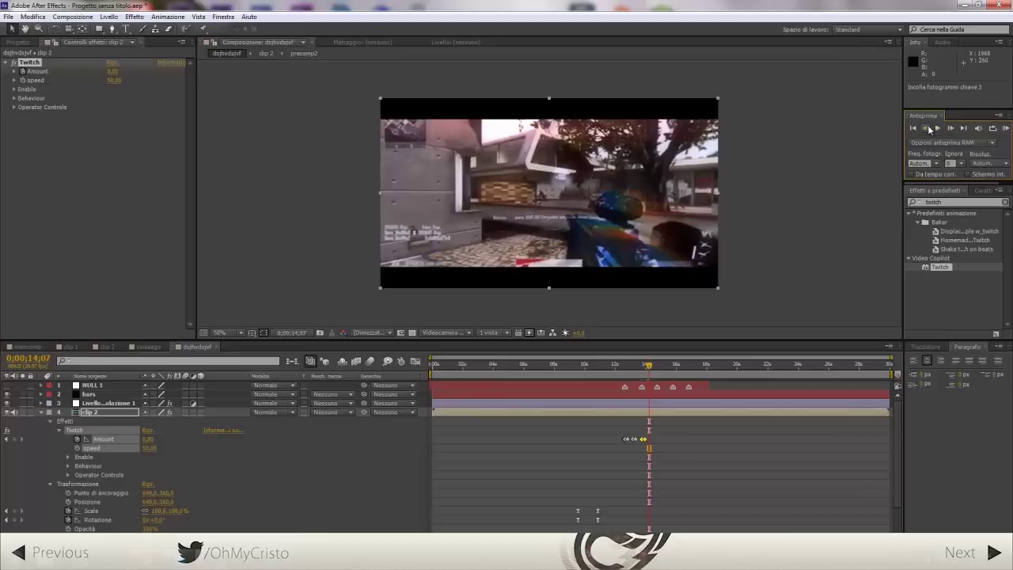
click(926, 129)
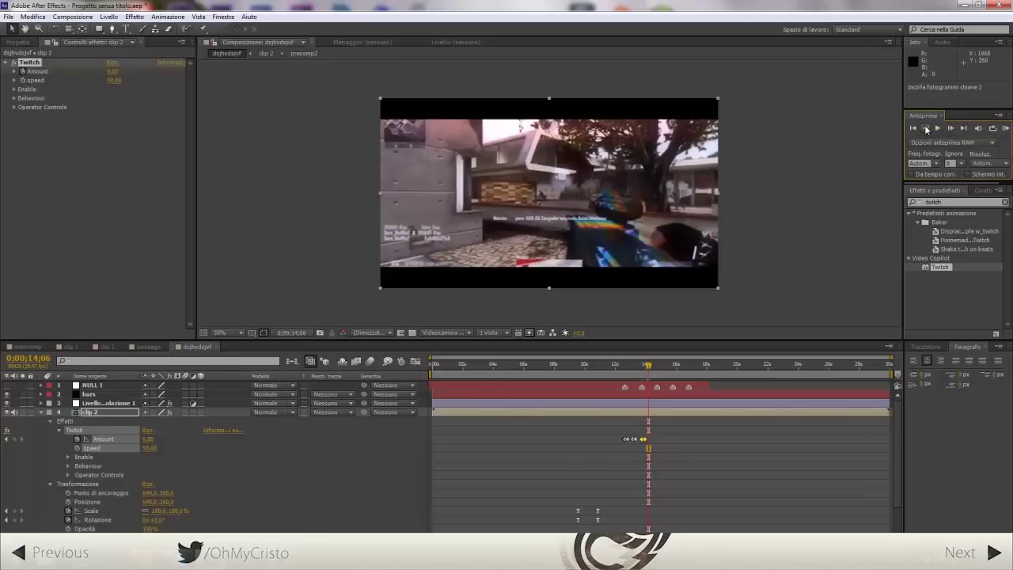
click(927, 129)
key(ctrl+v)
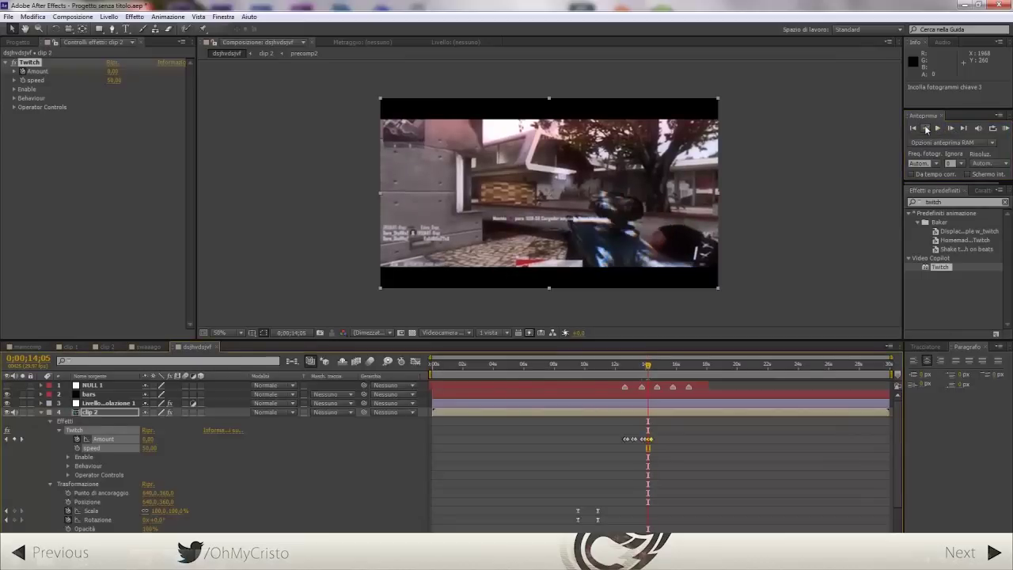
Check frames from about 15;03 to 16;09 for further beats, then collapse clip 2's properties
click(660, 366)
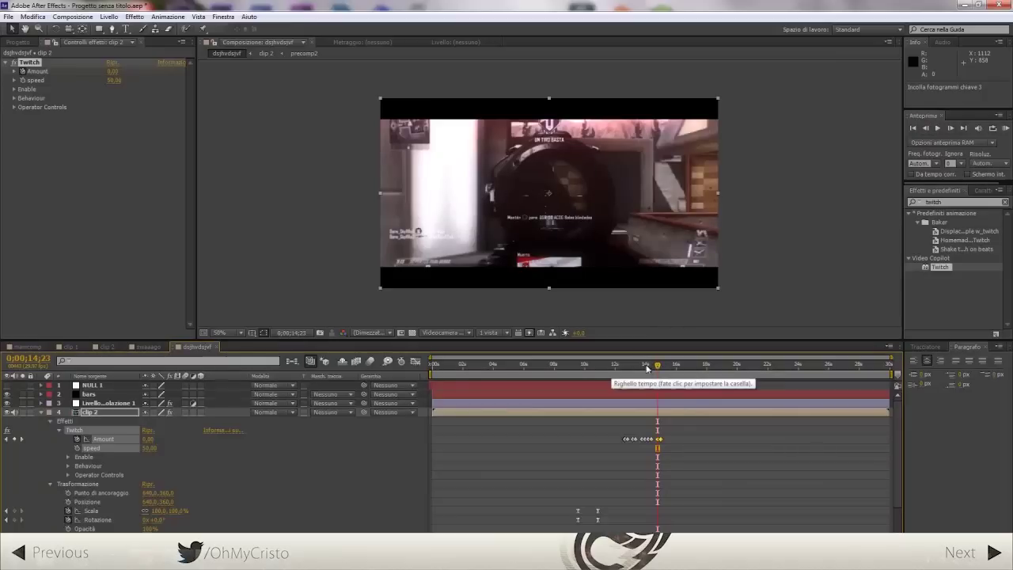
drag(660, 366, 667, 366)
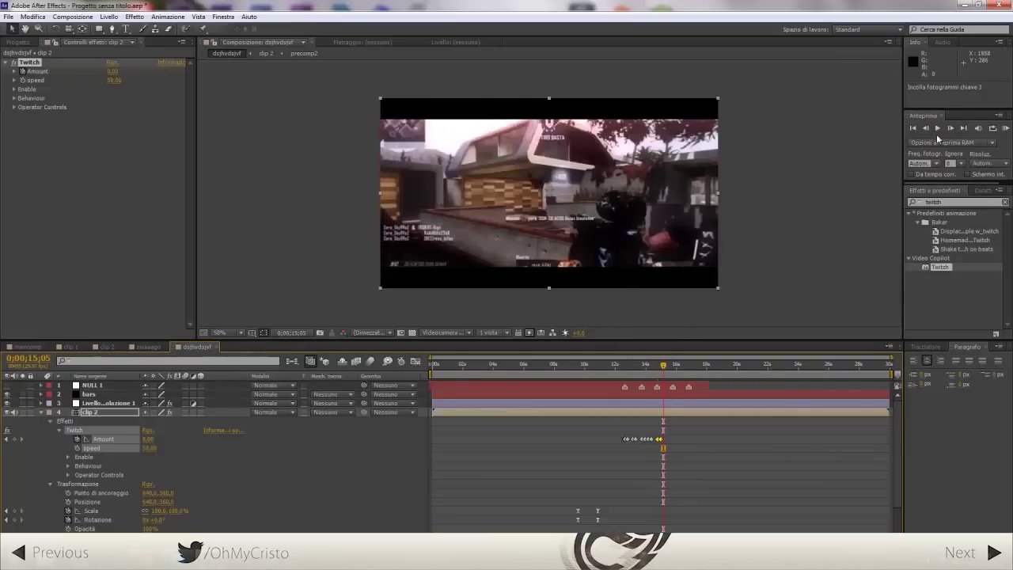
click(950, 128)
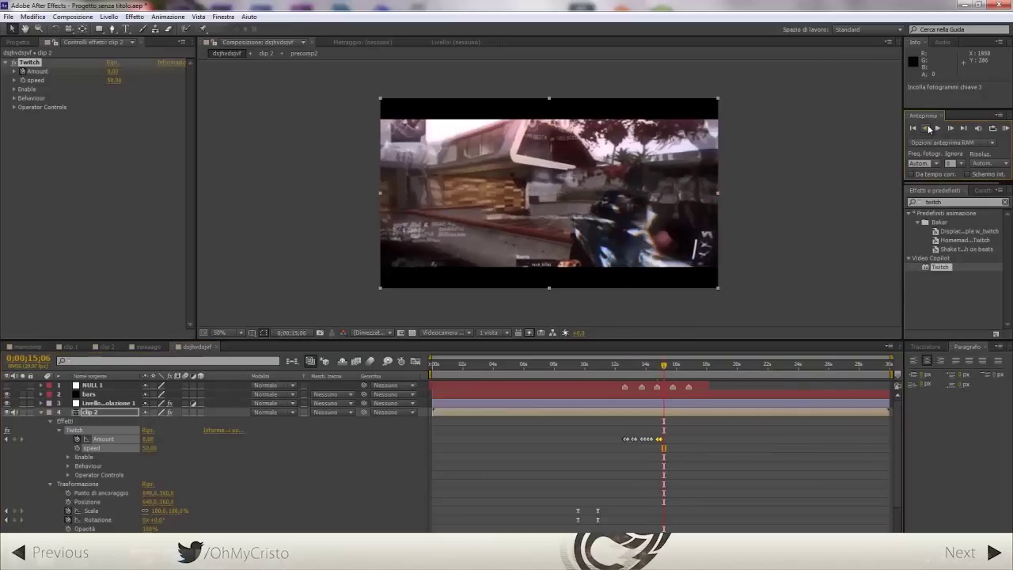
click(928, 129)
click(949, 128)
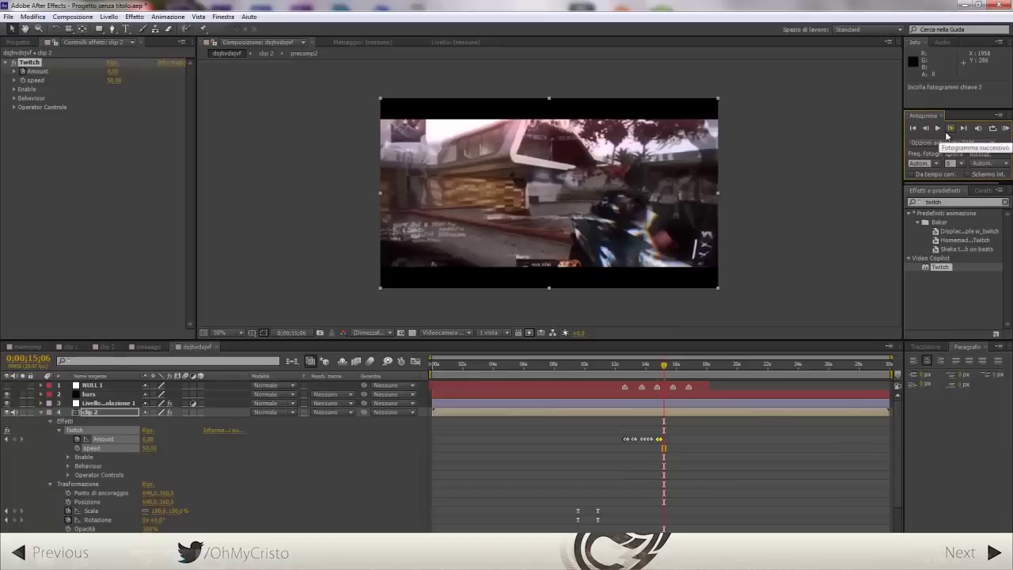
click(674, 366)
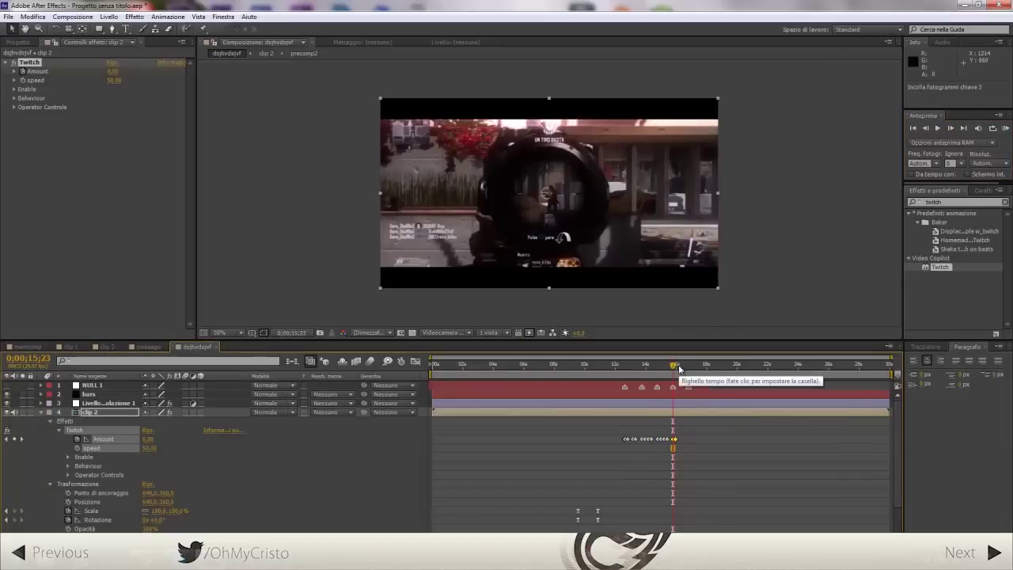
click(680, 366)
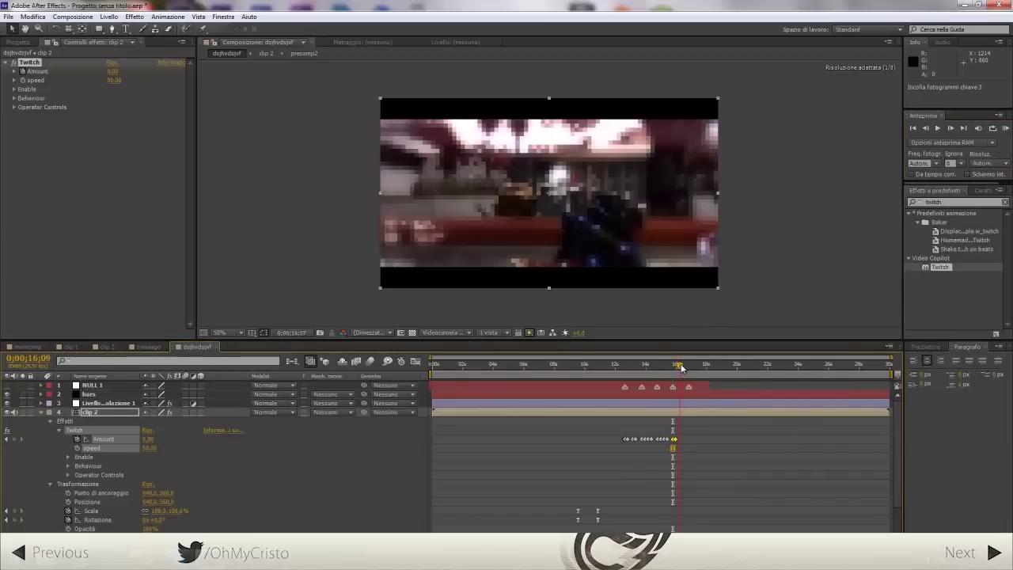
click(48, 412)
click(748, 244)
click(920, 203)
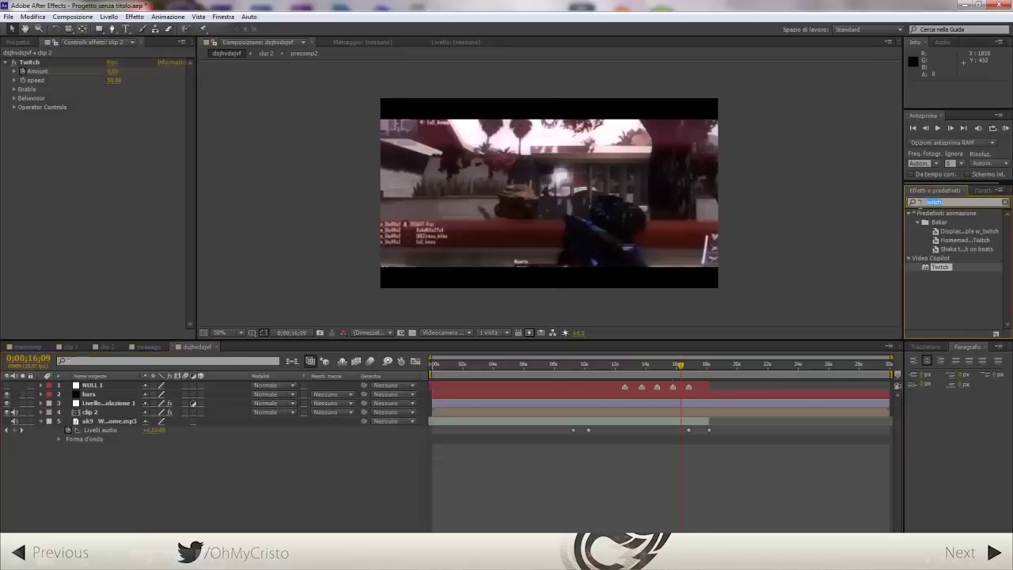
Apply Sapphire S_Shake to clip 2 with Frequency 1,00 and Z Dist about 5, then return to 9;07
text(shake)
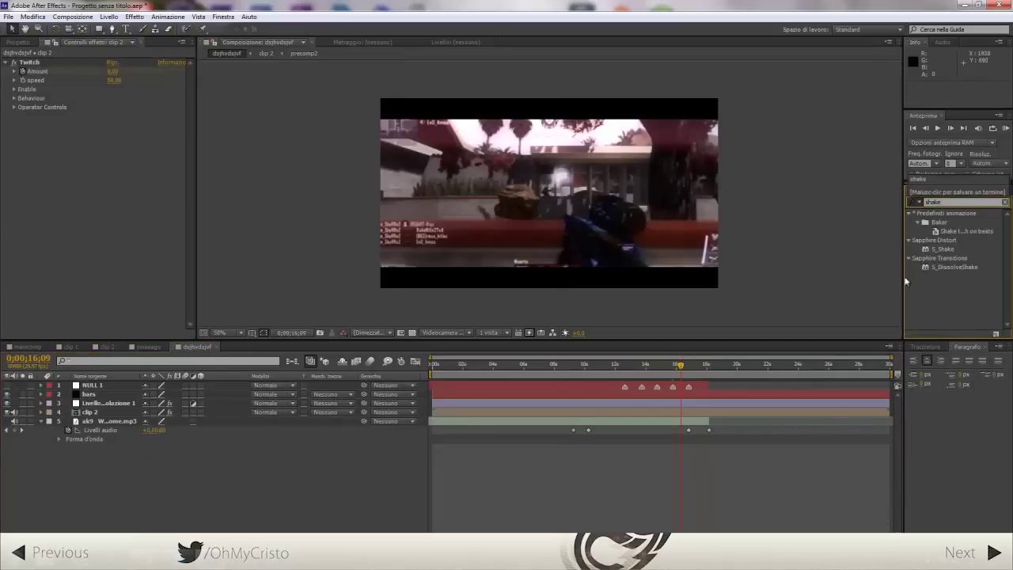
drag(941, 251, 634, 410)
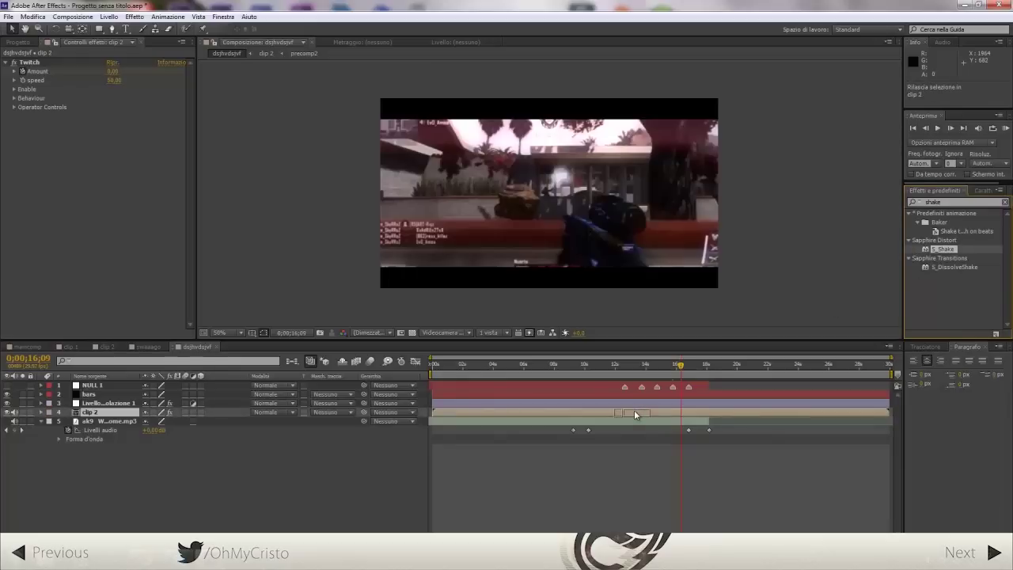
click(115, 142)
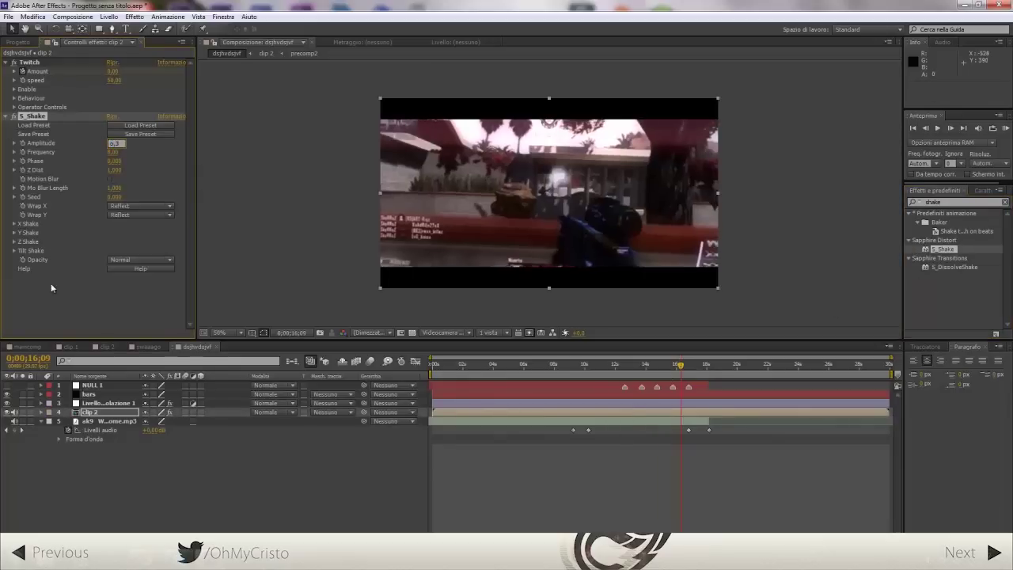
key(Tab)
key(Return)
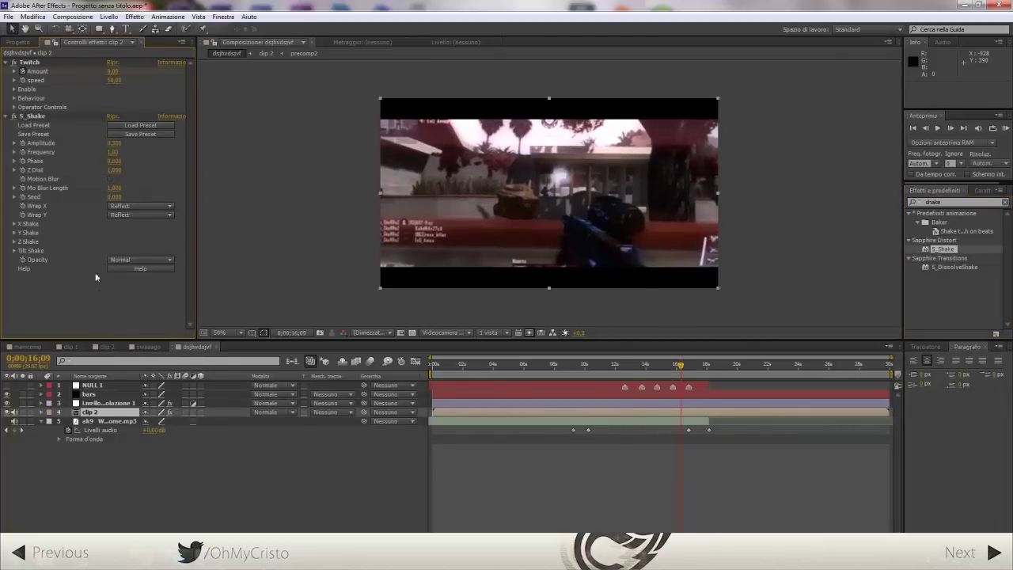
drag(114, 169, 131, 169)
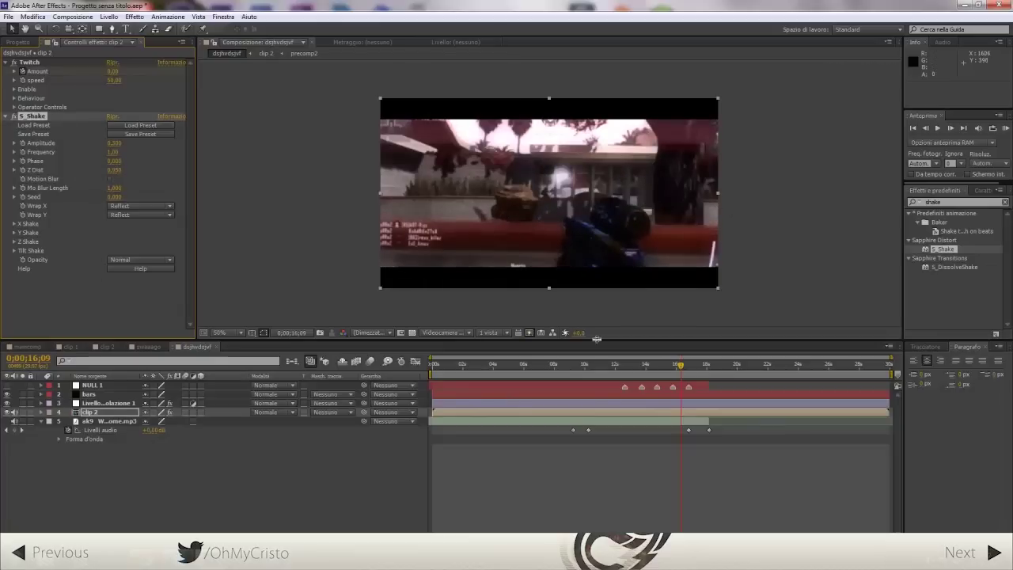
click(573, 365)
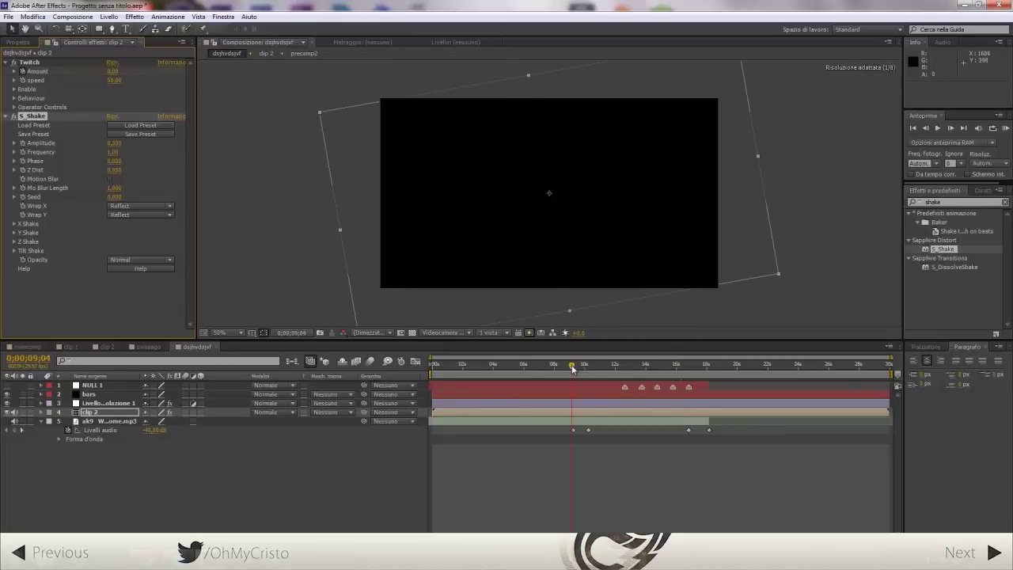
Set the work area to run from 9;07 to 18;05
key(n)
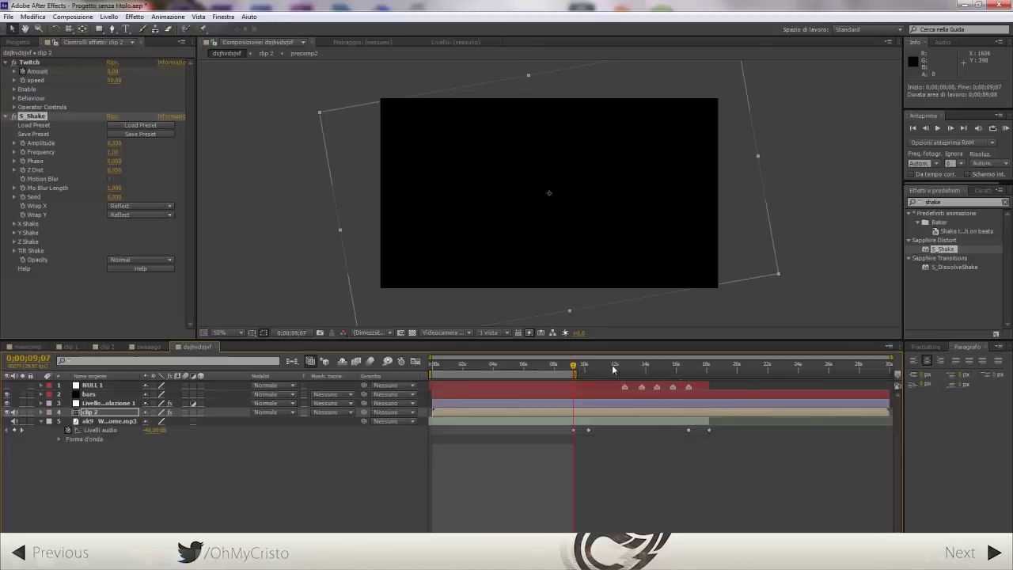
click(709, 366)
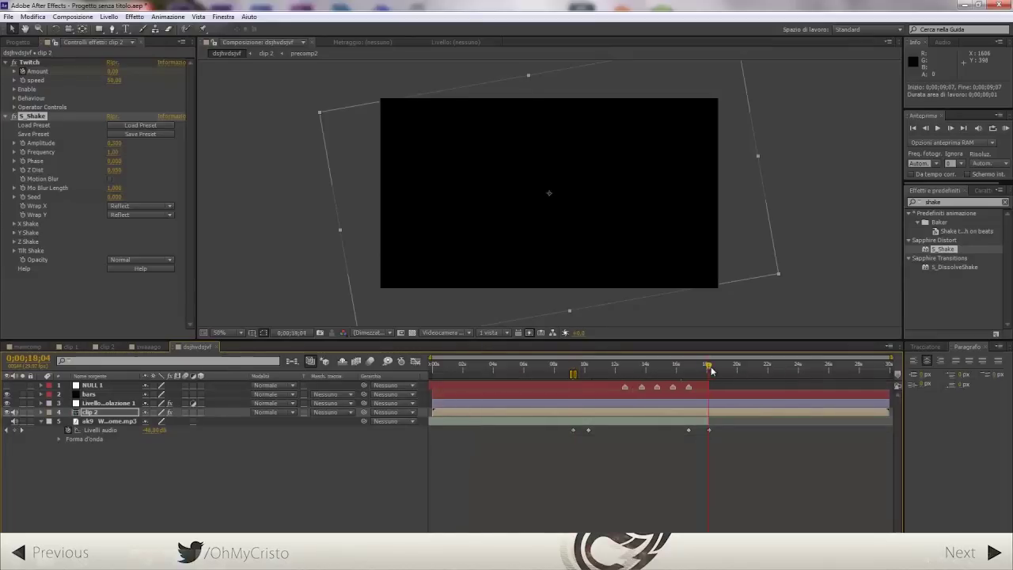
key(n)
Deselect clip 2, RAM-preview the work area, then go back to about 13;08
click(808, 484)
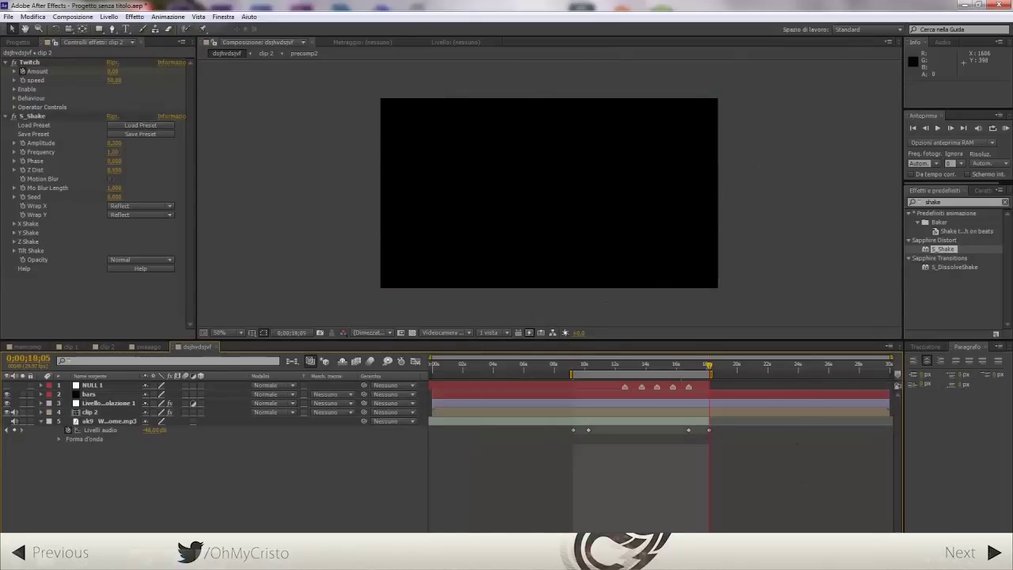
click(1005, 128)
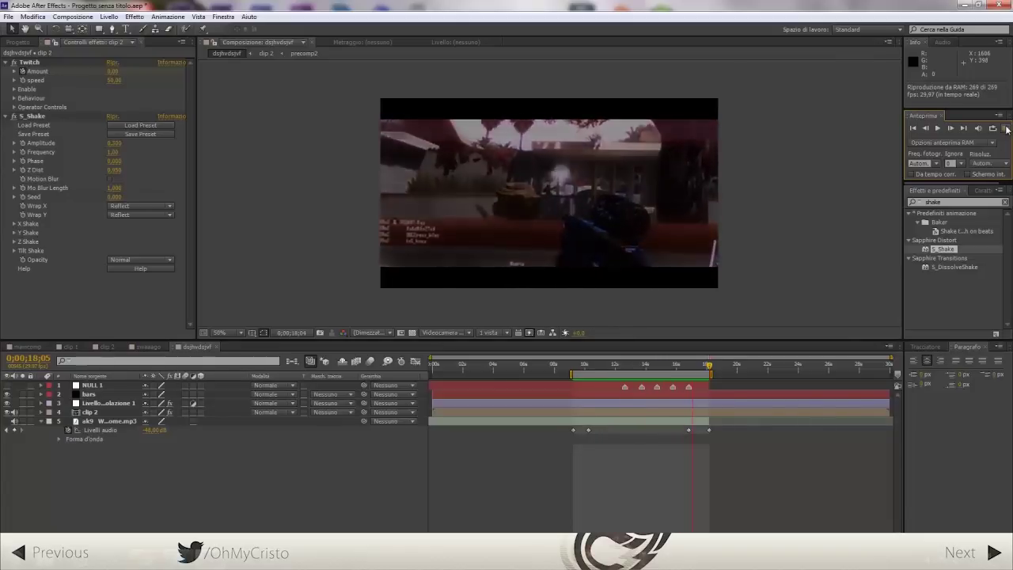
mouse_move(691, 366)
mouse_down()
mouse_move(633, 361)
mouse_move(679, 362)
mouse_up()
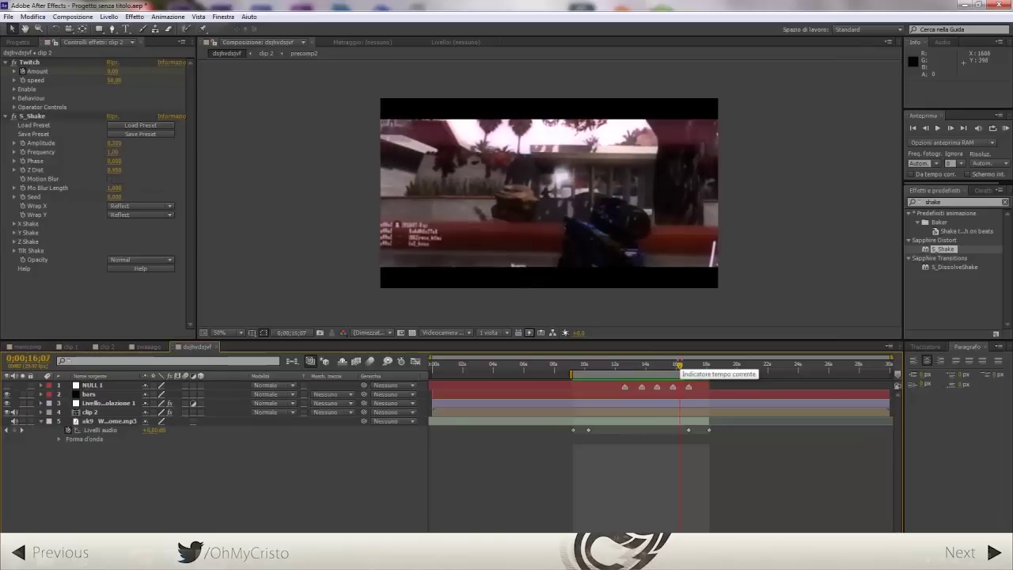